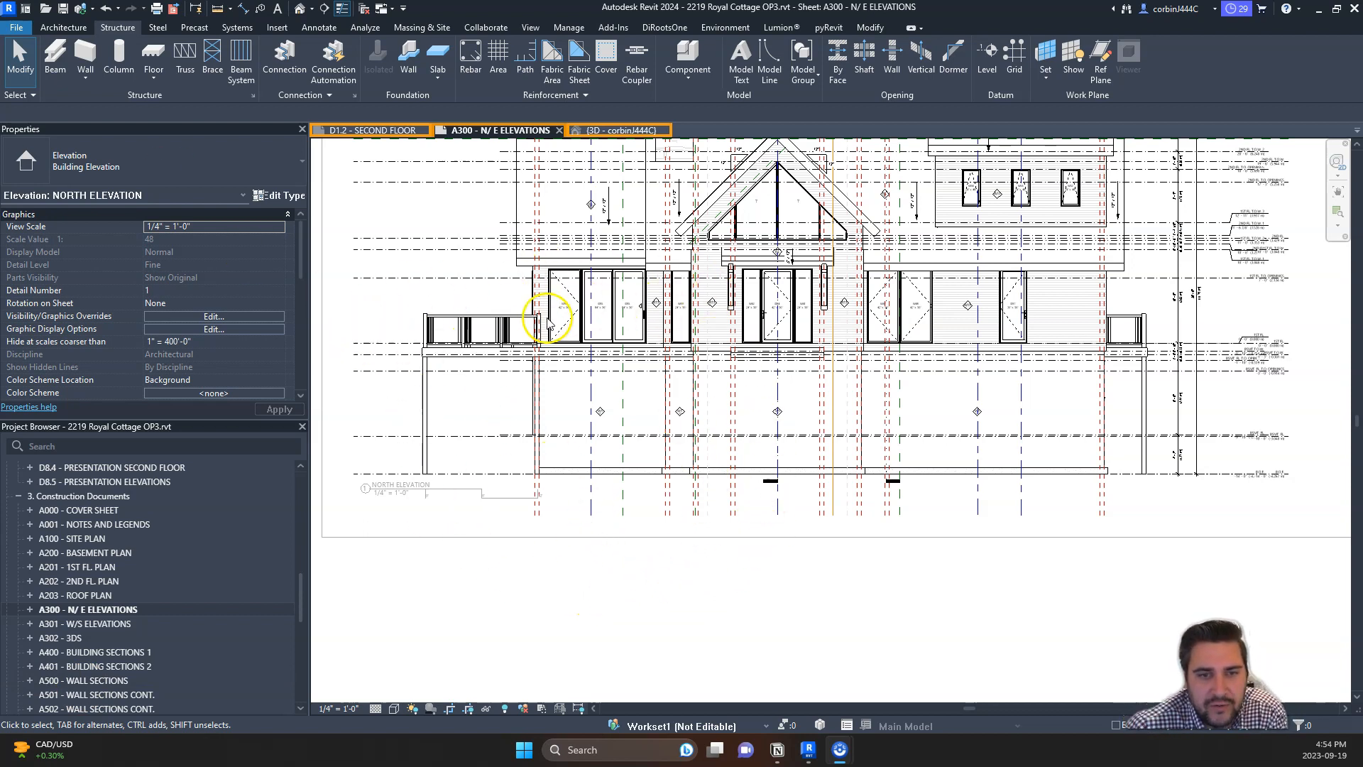
# - Temporarily hide all reference planes visible in the North Elevation view on sheet A300
pyautogui.scroll(1, 532, 356)
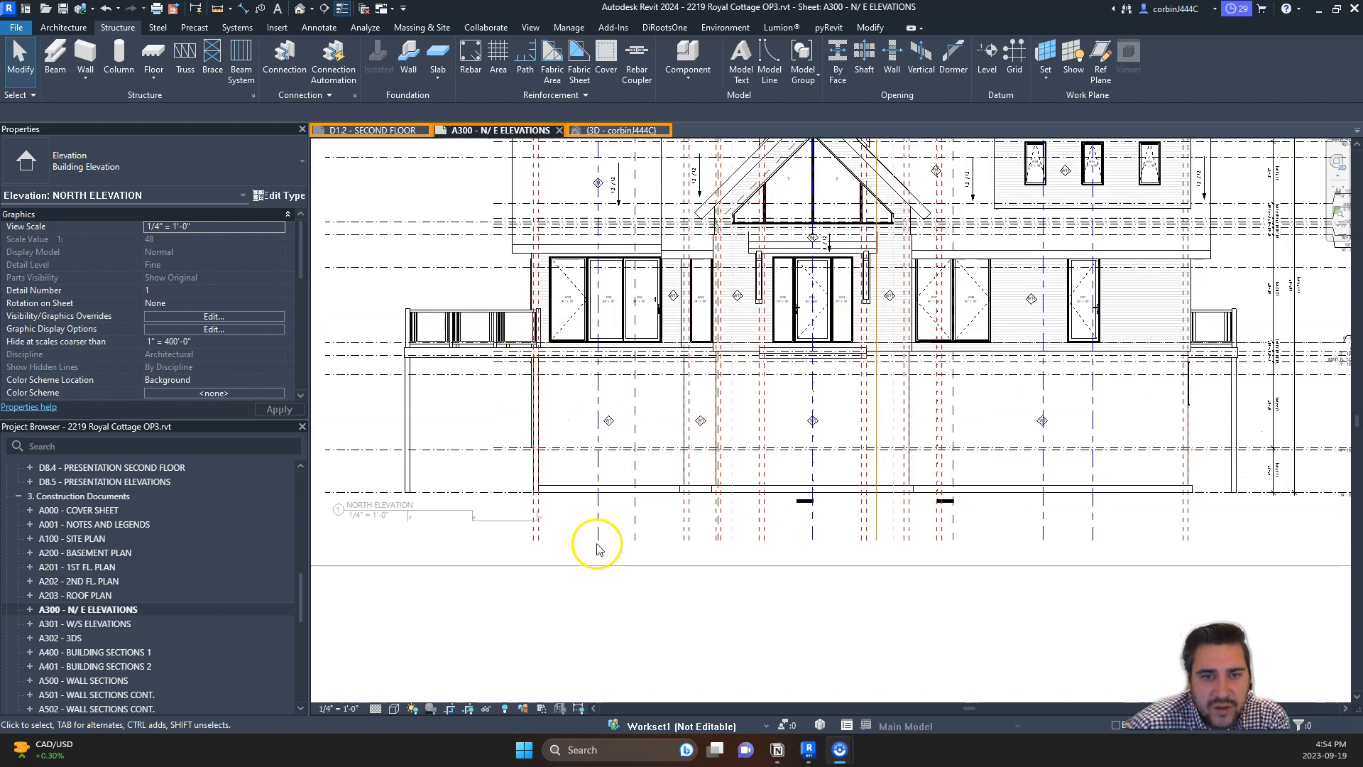
pyautogui.scroll(3, 578, 537)
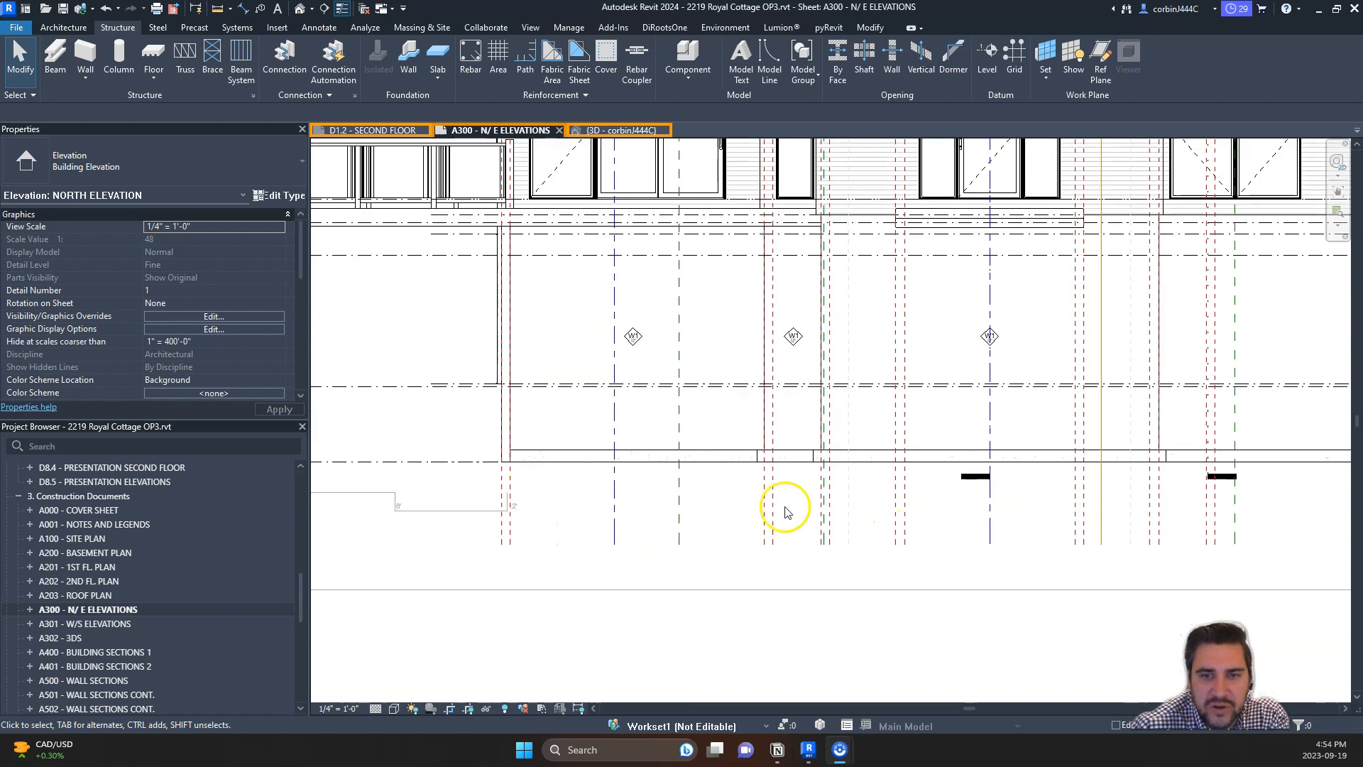
pyautogui.moveTo(870, 509); pyautogui.dragTo(813, 480)
pyautogui.rightClick(815, 483)
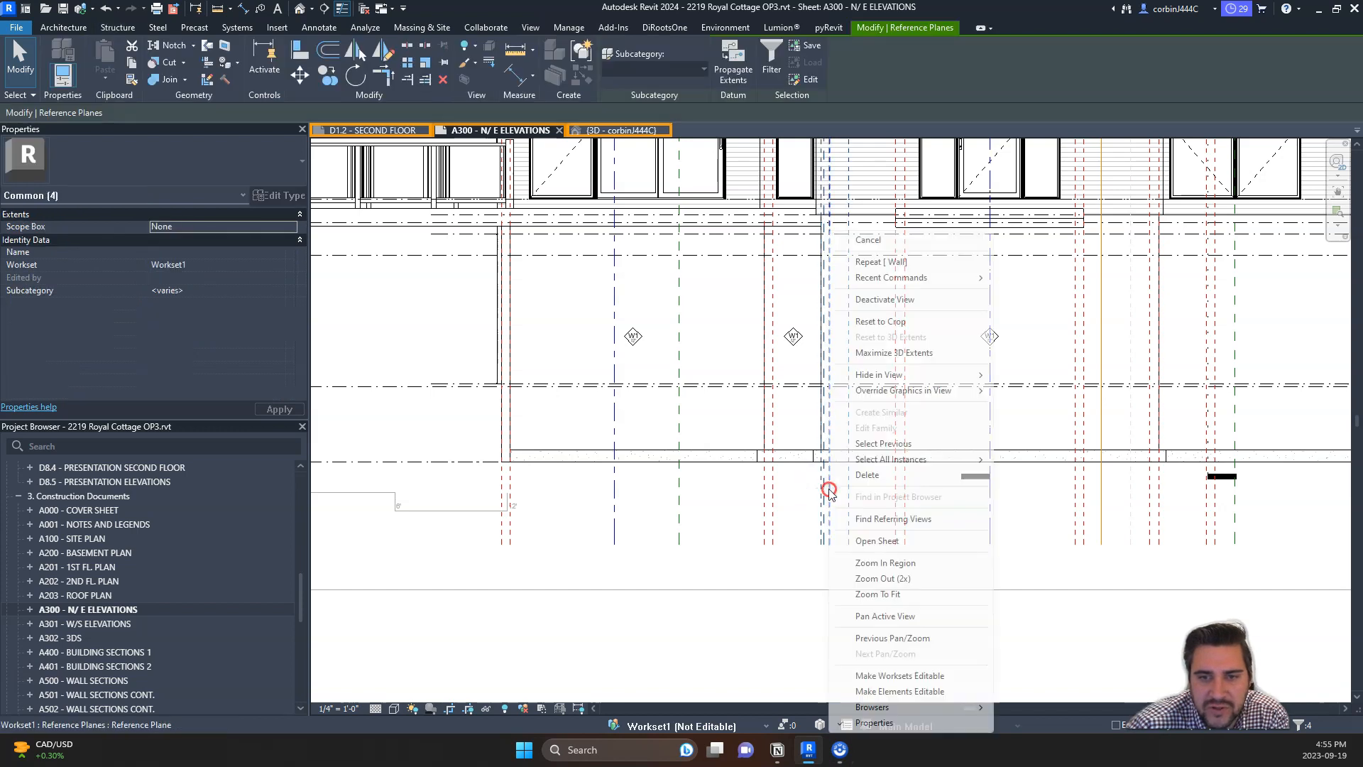
pyautogui.moveTo(884, 461)
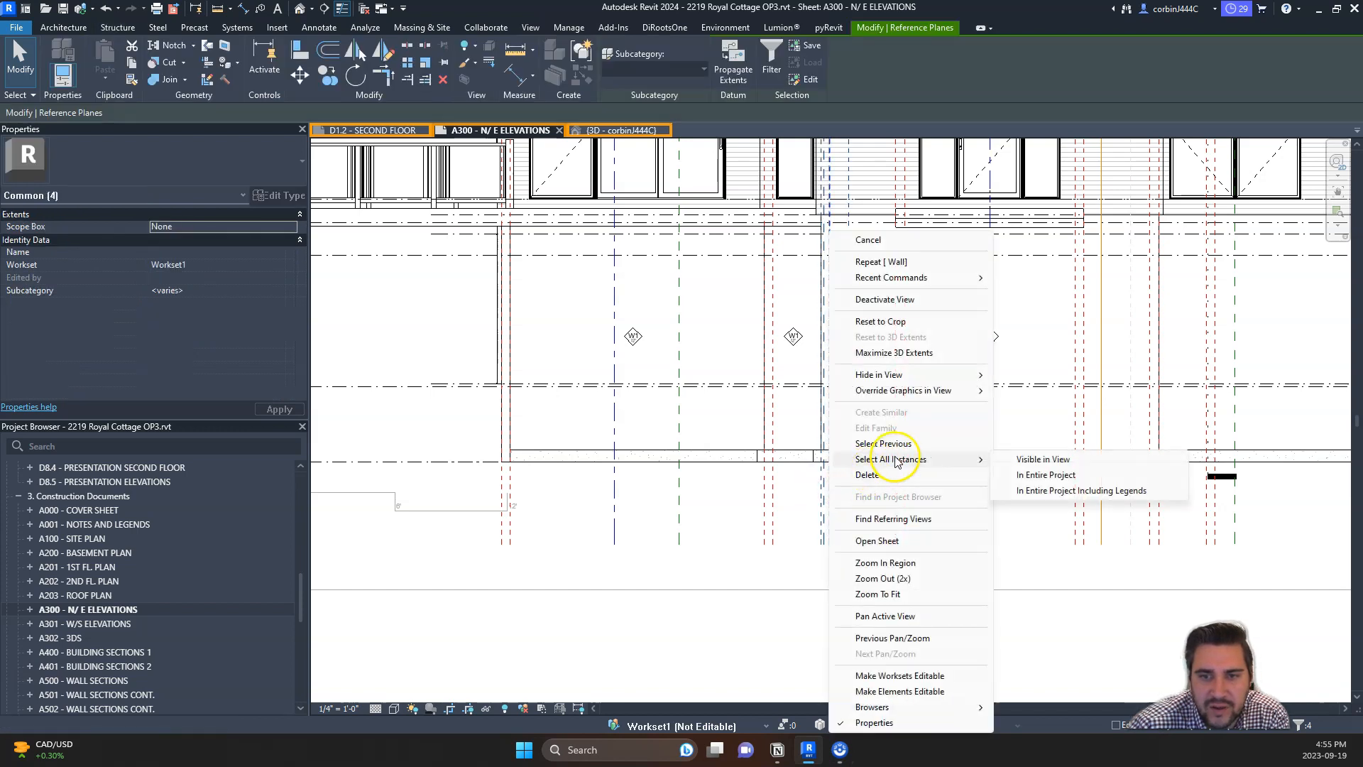
pyautogui.click(1029, 461)
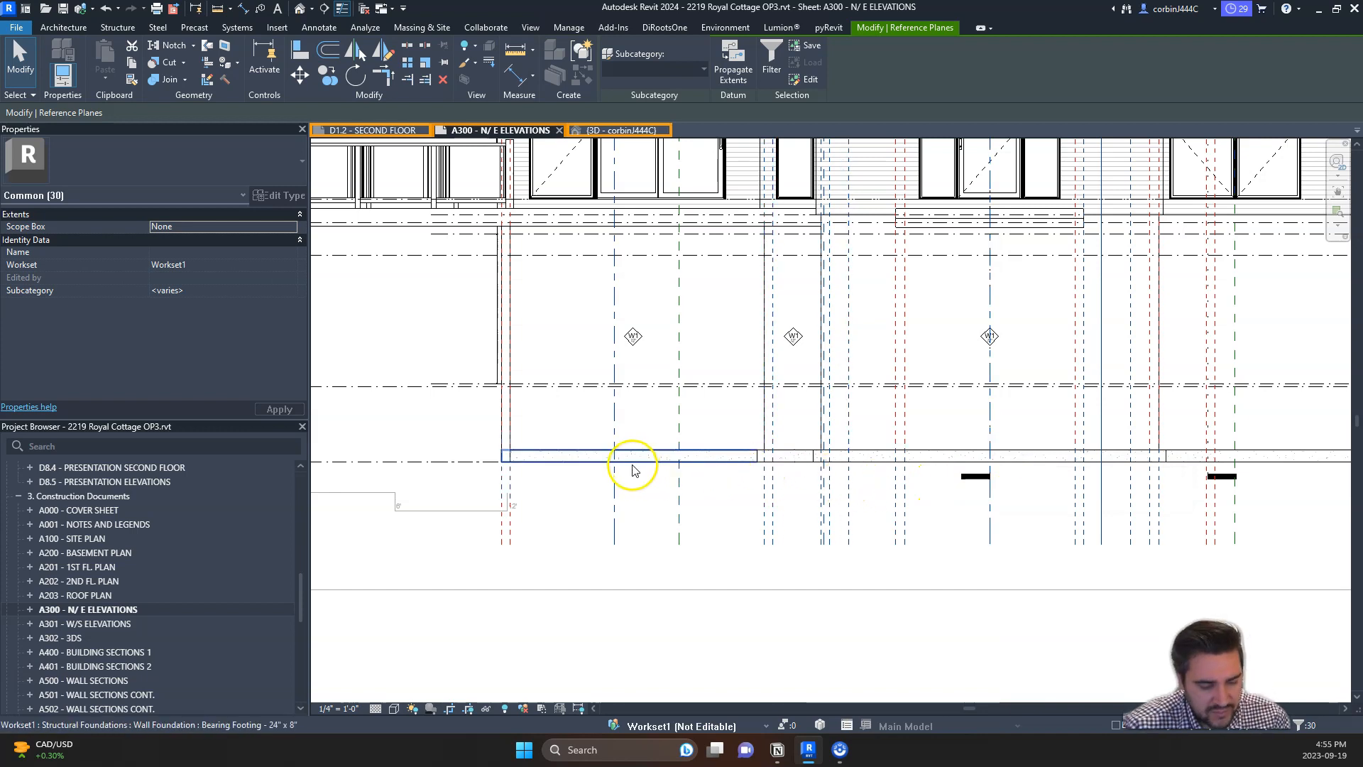
pyautogui.press('h')
pyautogui.press('h')
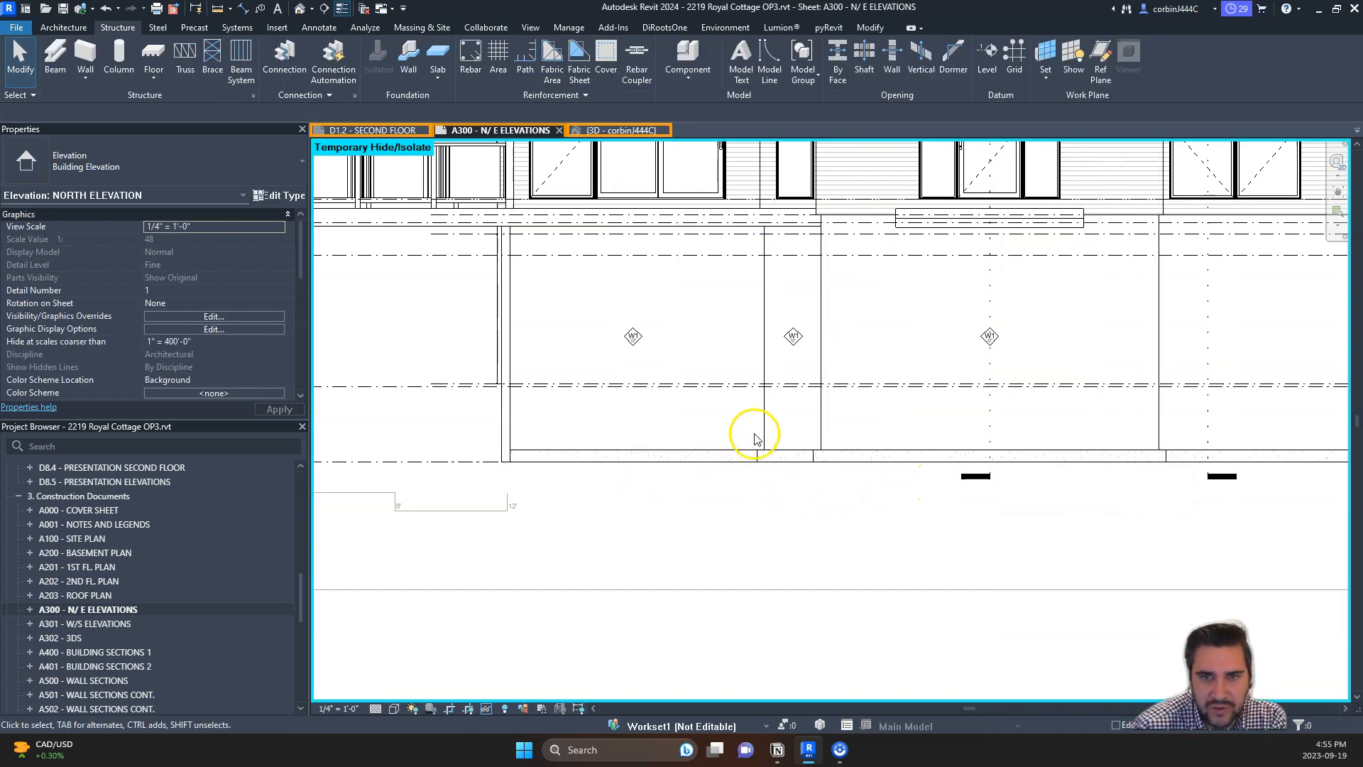
# - Turn off the Thin Lines display so the North Elevation shows its true line weights
pyautogui.scroll(2, 710, 419)
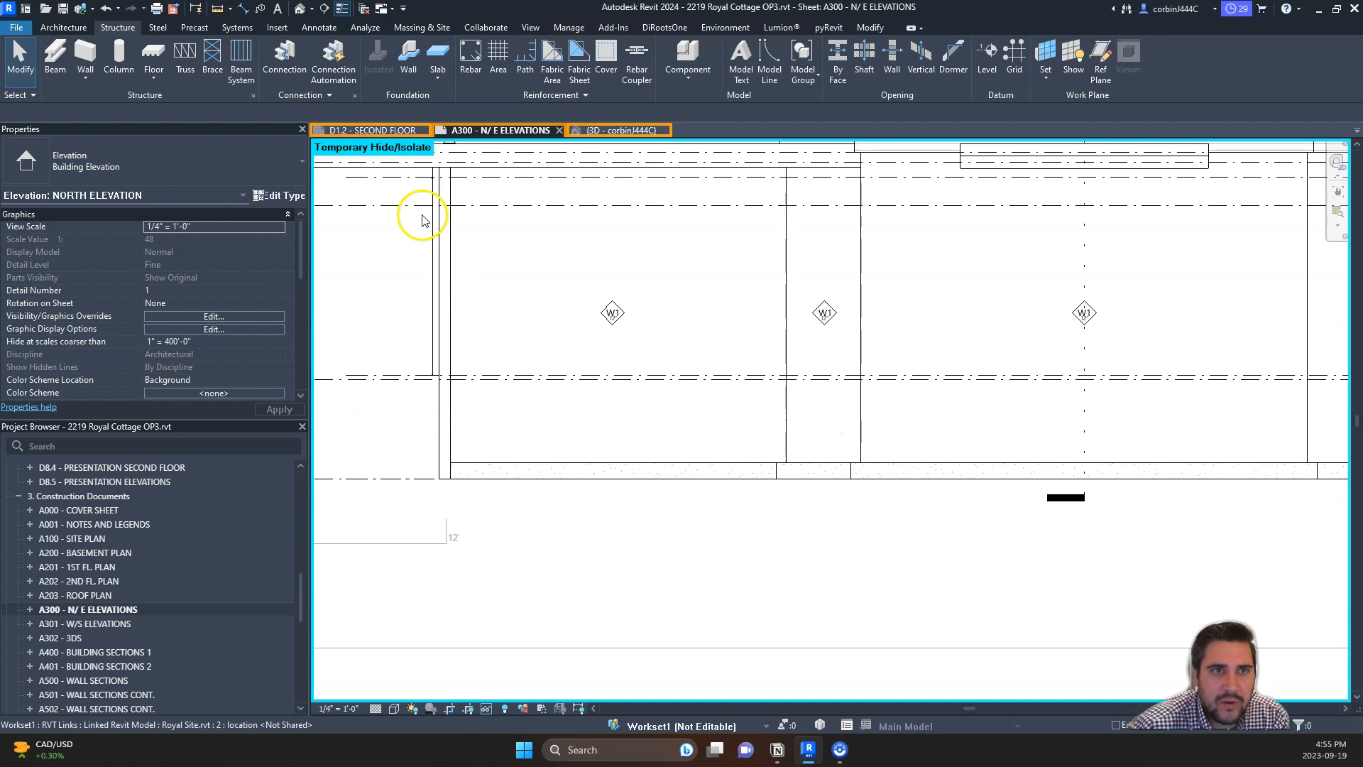
pyautogui.click(343, 13)
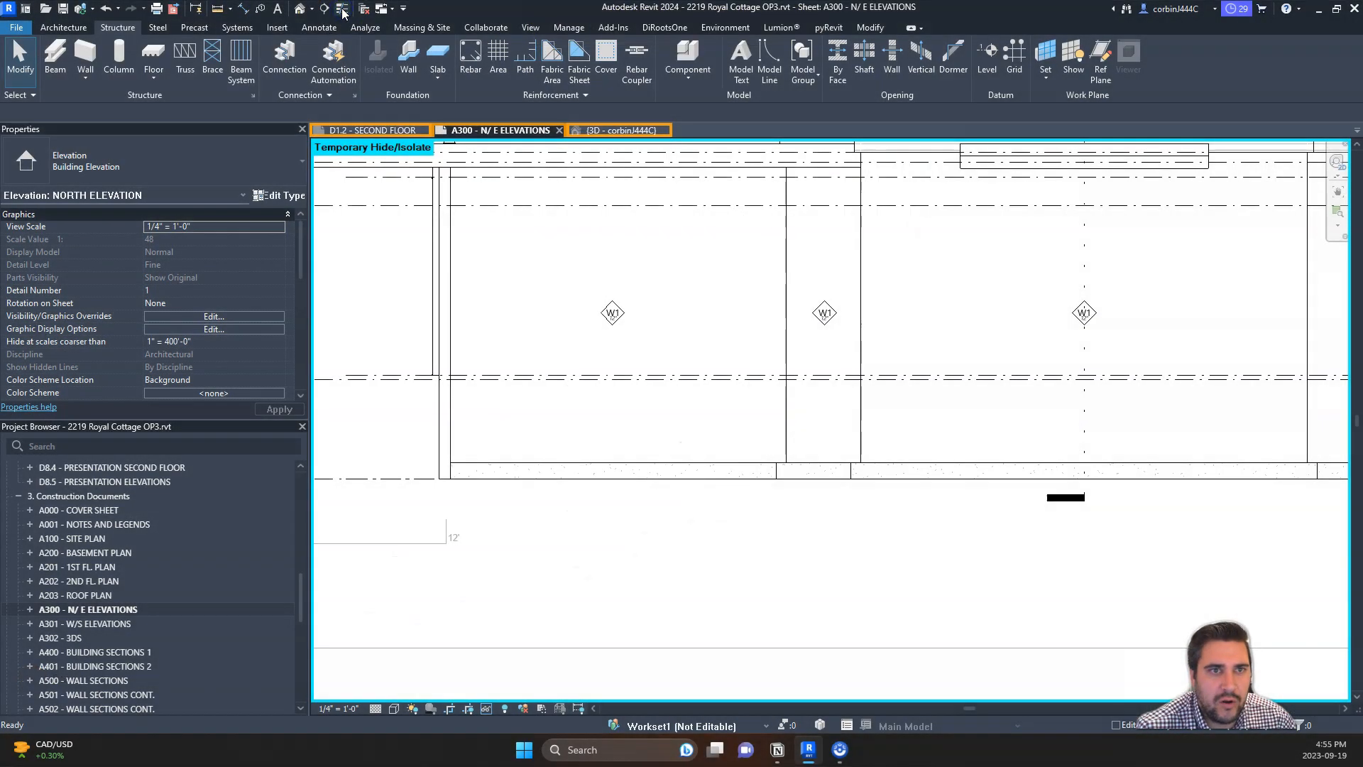
pyautogui.scroll(5, 377, 476)
pyautogui.scroll(-4, 412, 425)
pyautogui.scroll(3, 608, 472)
pyautogui.scroll(-2, 705, 516)
pyautogui.scroll(-3, 669, 514)
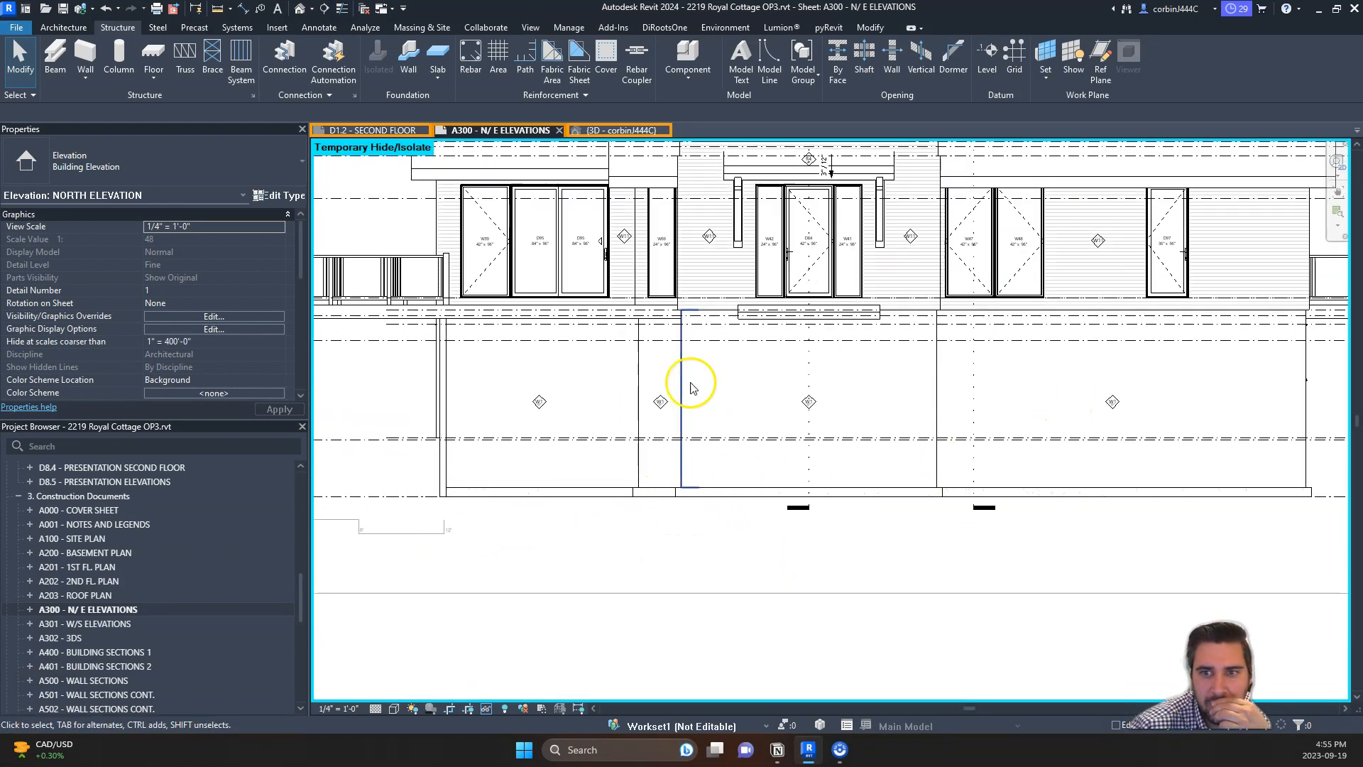
pyautogui.scroll(1, 932, 384)
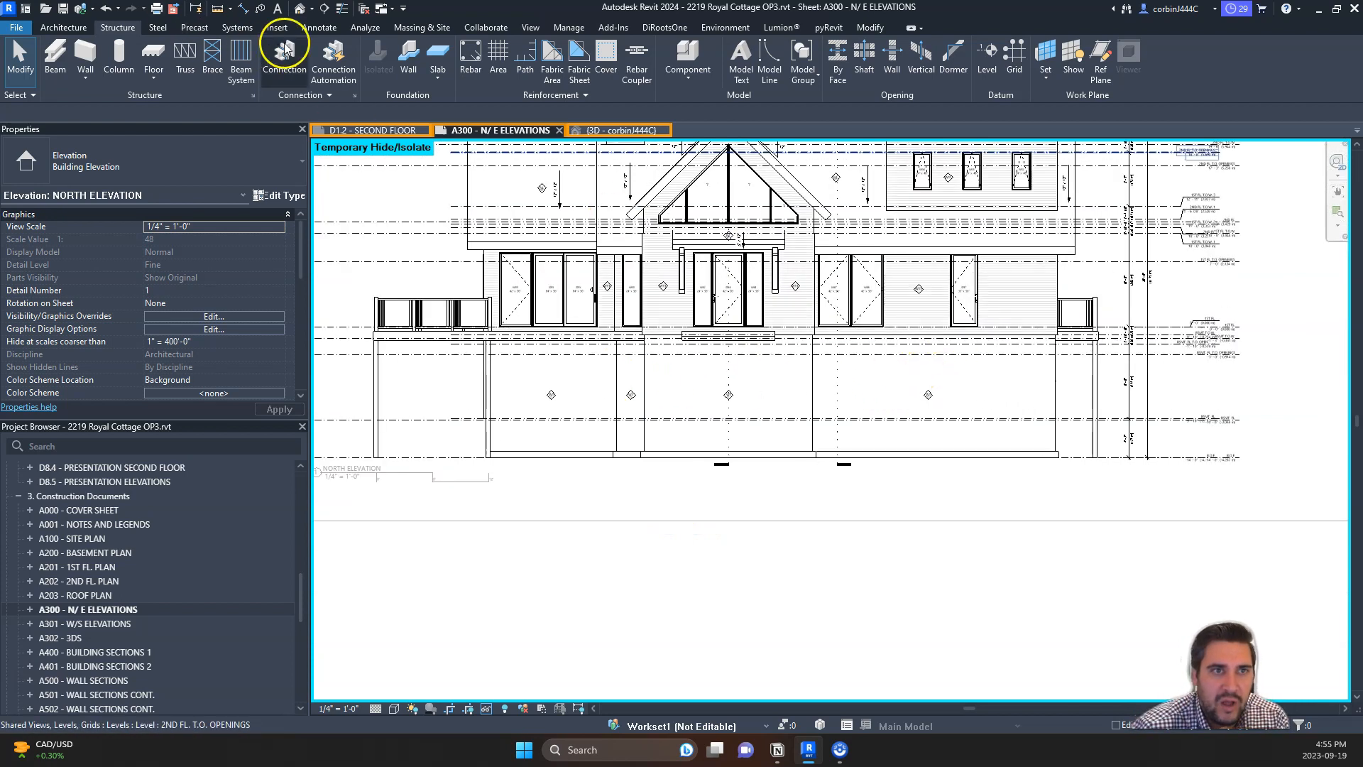
pyautogui.click(320, 28)
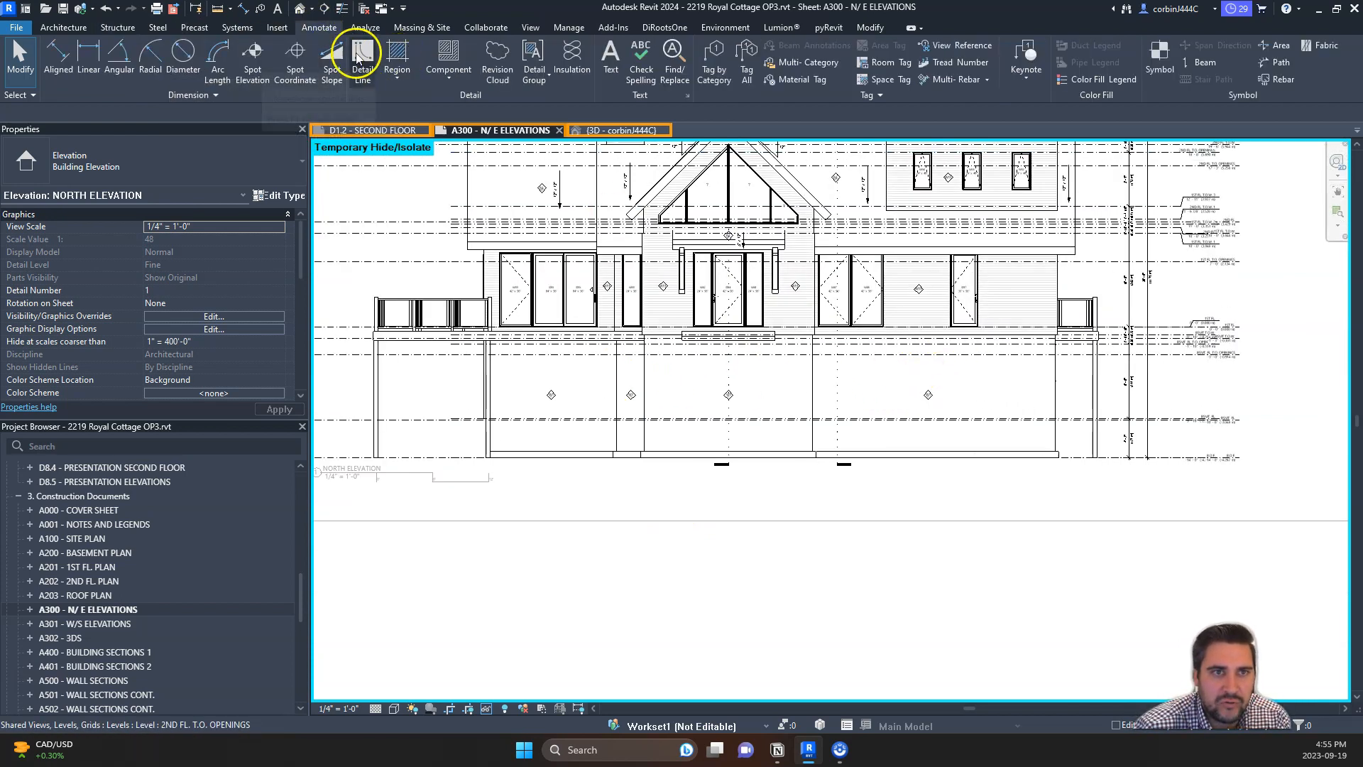
pyautogui.click(362, 64)
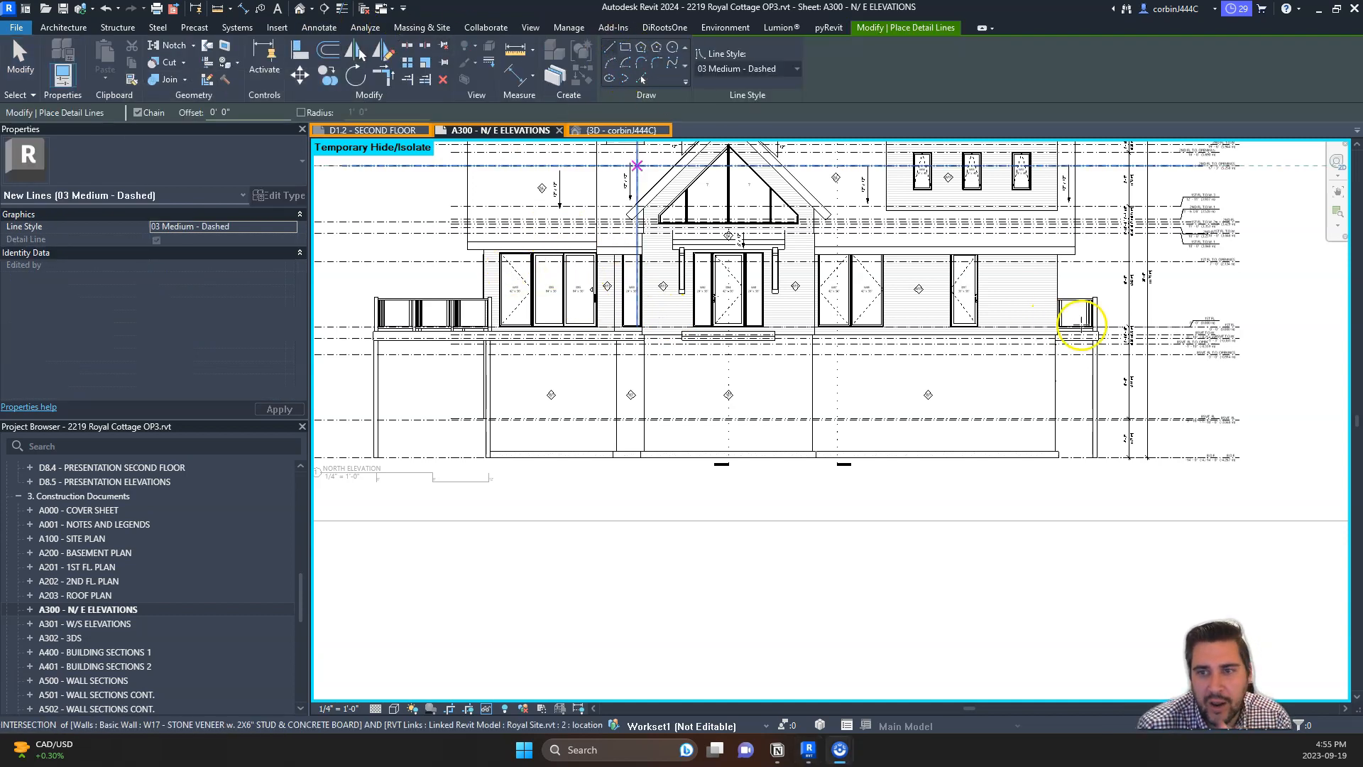
pyautogui.scroll(4, 1062, 322)
pyautogui.scroll(-4, 441, 350)
pyautogui.scroll(4, 447, 341)
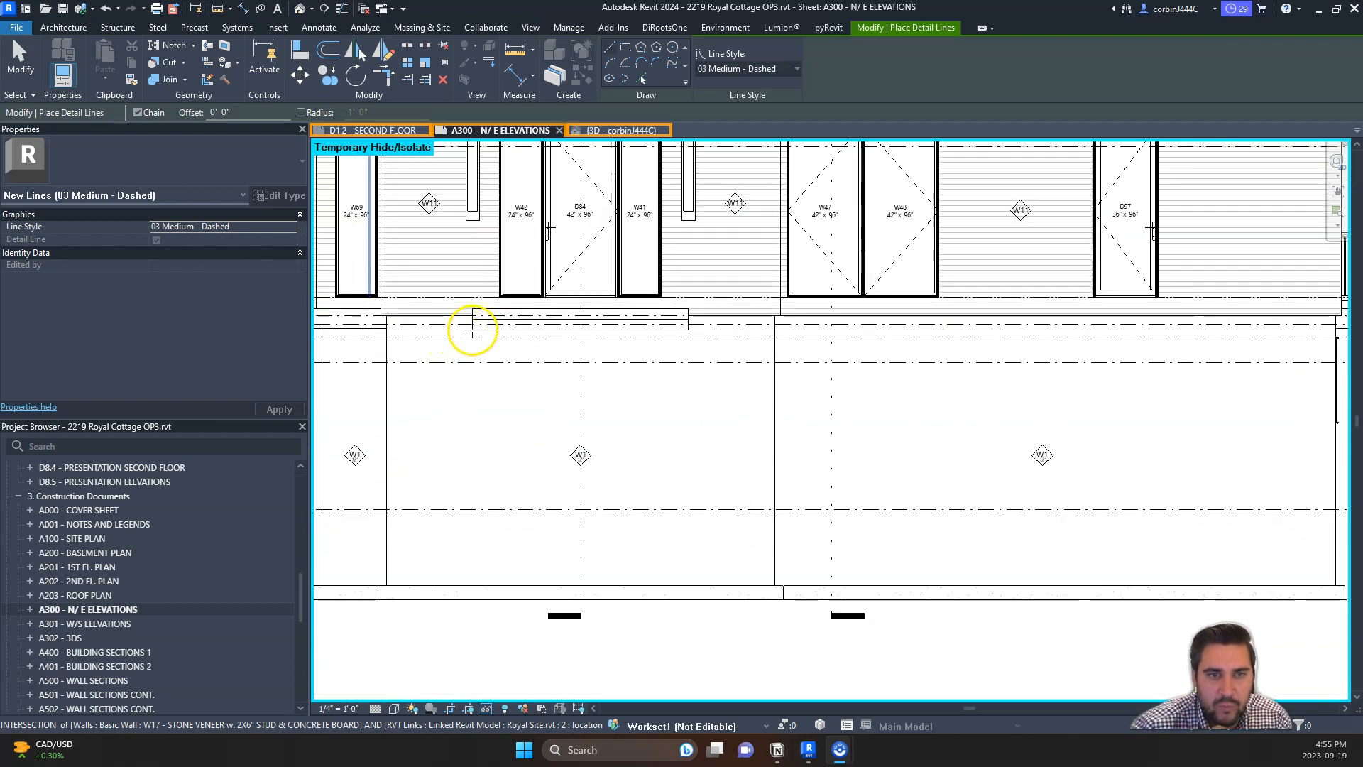
pyautogui.press('Escape')
pyautogui.press('Escape')
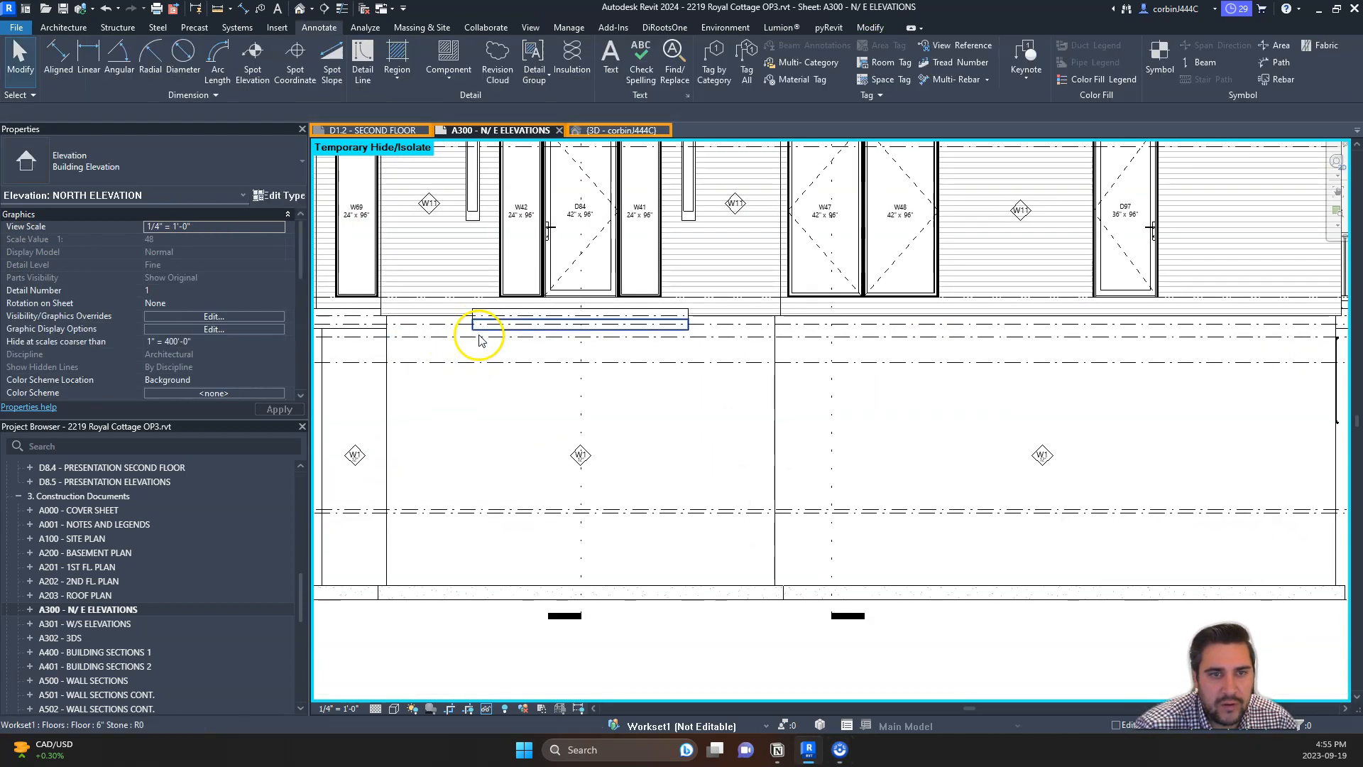
# - Draw a horizontal detail line about 46' long from the stone porch slab's lower left corner to just beyond the right-hand deck
pyautogui.press('d')
pyautogui.press('l')
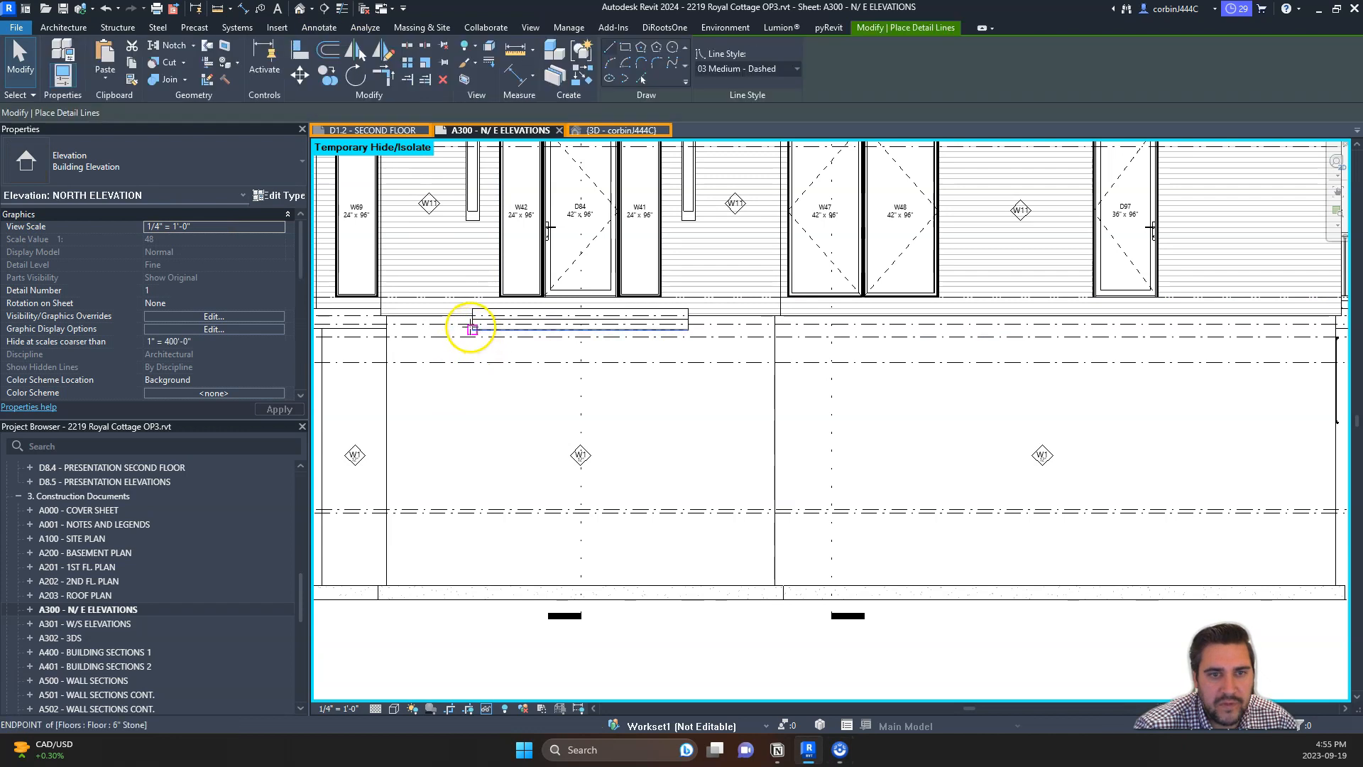
pyautogui.click(473, 327)
pyautogui.scroll(-5, 578, 325)
pyautogui.scroll(4, 954, 344)
pyautogui.click(961, 324)
pyautogui.scroll(-3, 962, 324)
pyautogui.press('Escape')
pyautogui.press('Escape')
pyautogui.scroll(3, 596, 327)
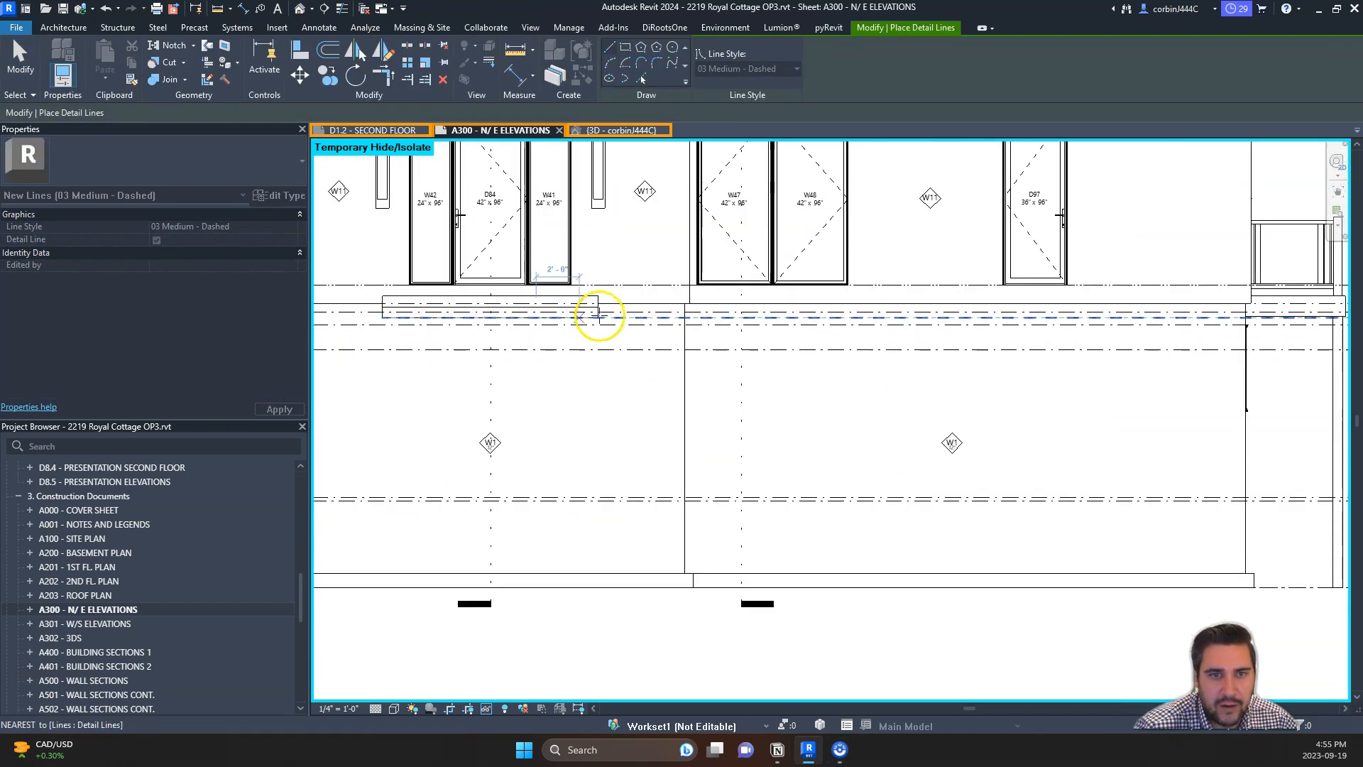
pyautogui.press('Escape')
pyautogui.press('Escape')
# - Stretch the detail line's left end horizontally to the inner post of the left deck, making the line 66' 2" long
pyautogui.click(868, 348)
pyautogui.scroll(-4, 868, 348)
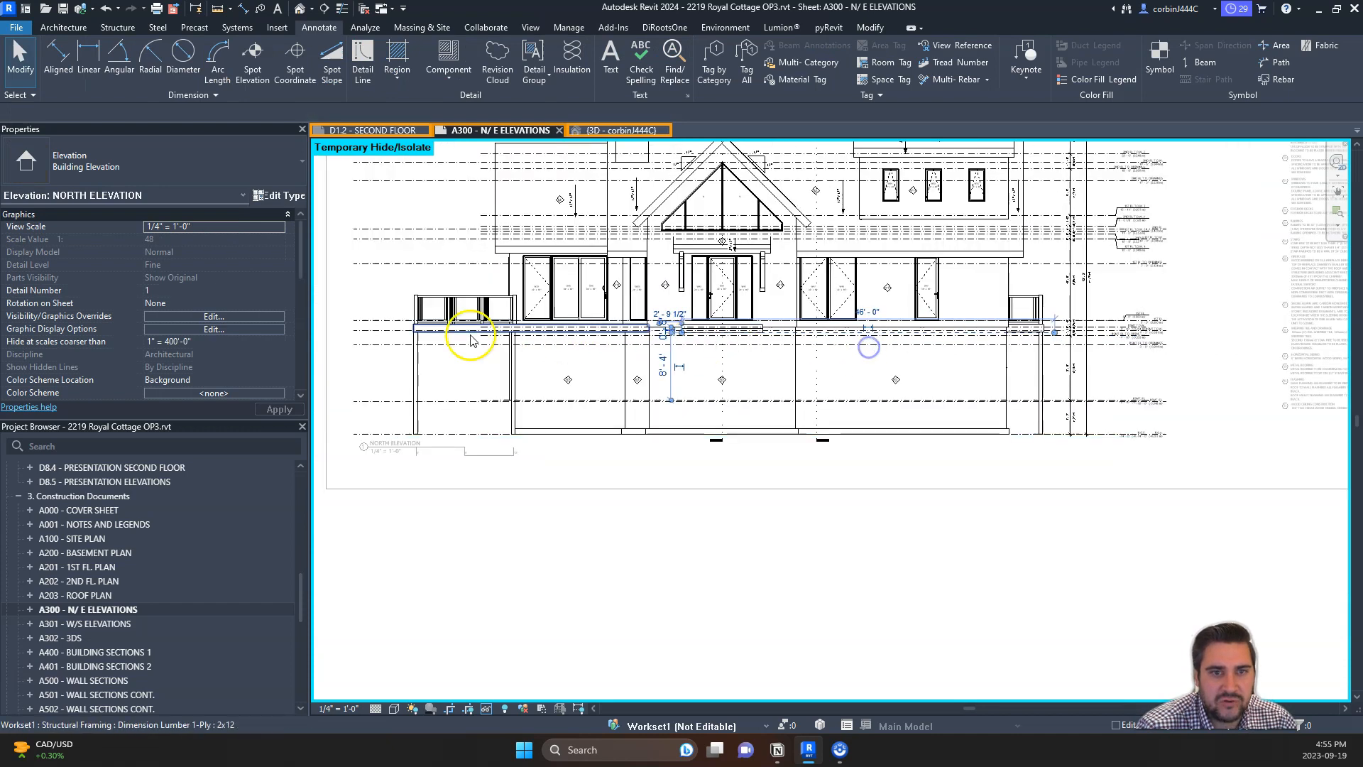
pyautogui.scroll(5, 673, 328)
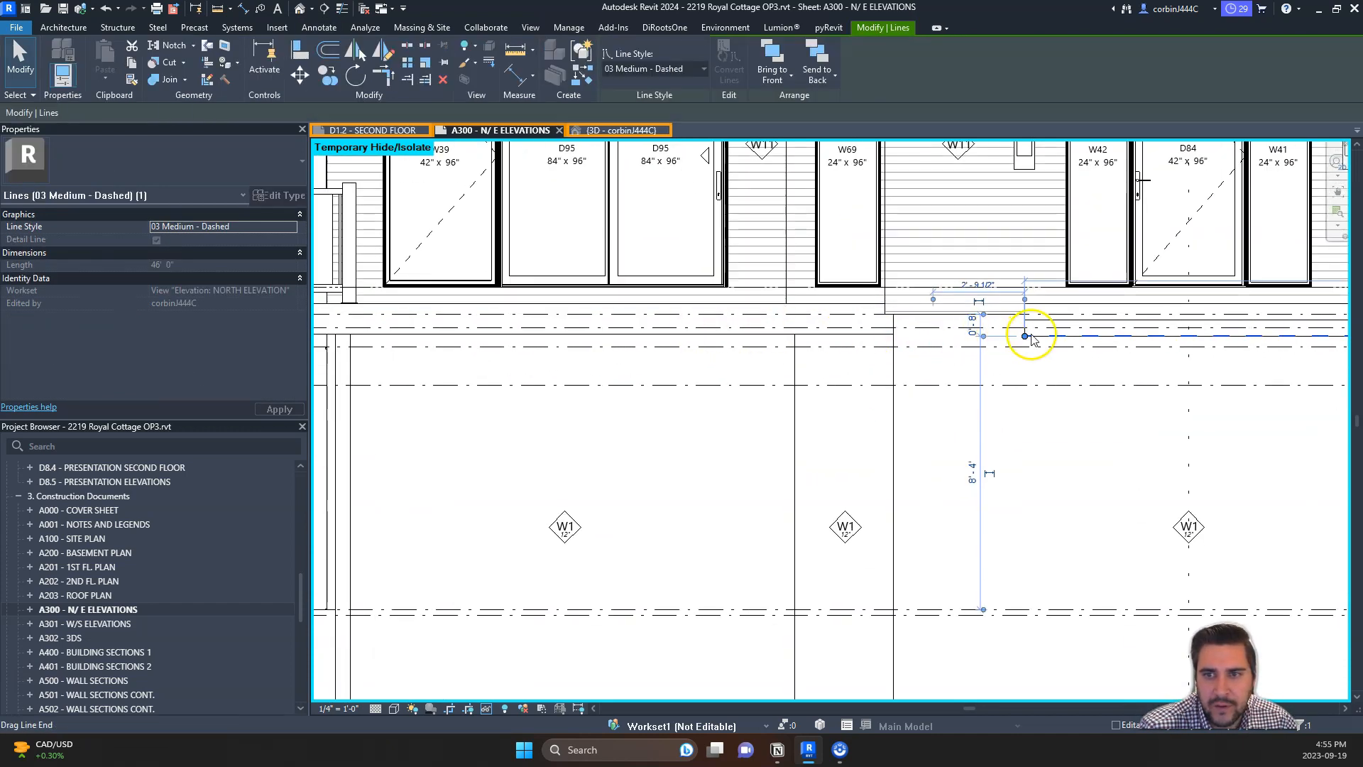
pyautogui.moveTo(602, 312); pyautogui.dragTo(358, 331)
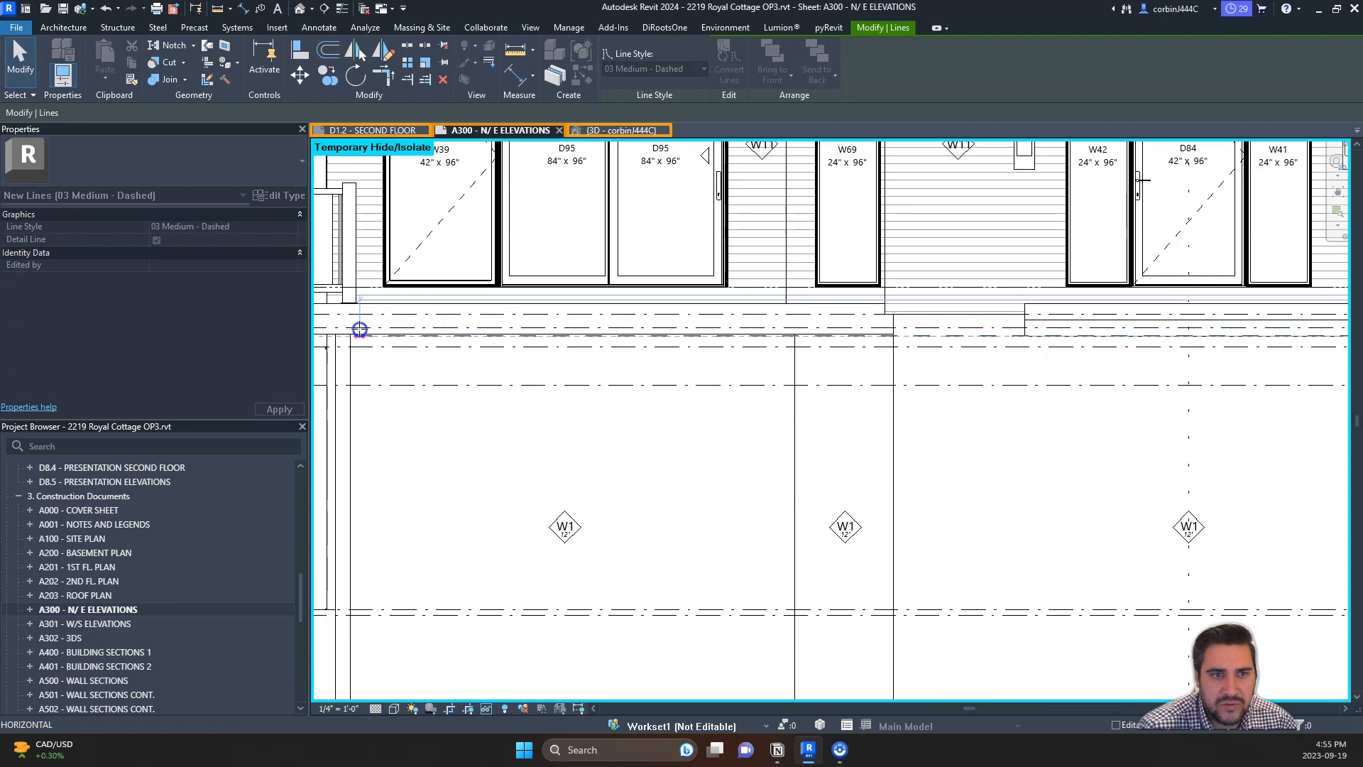
pyautogui.scroll(-3, 852, 334)
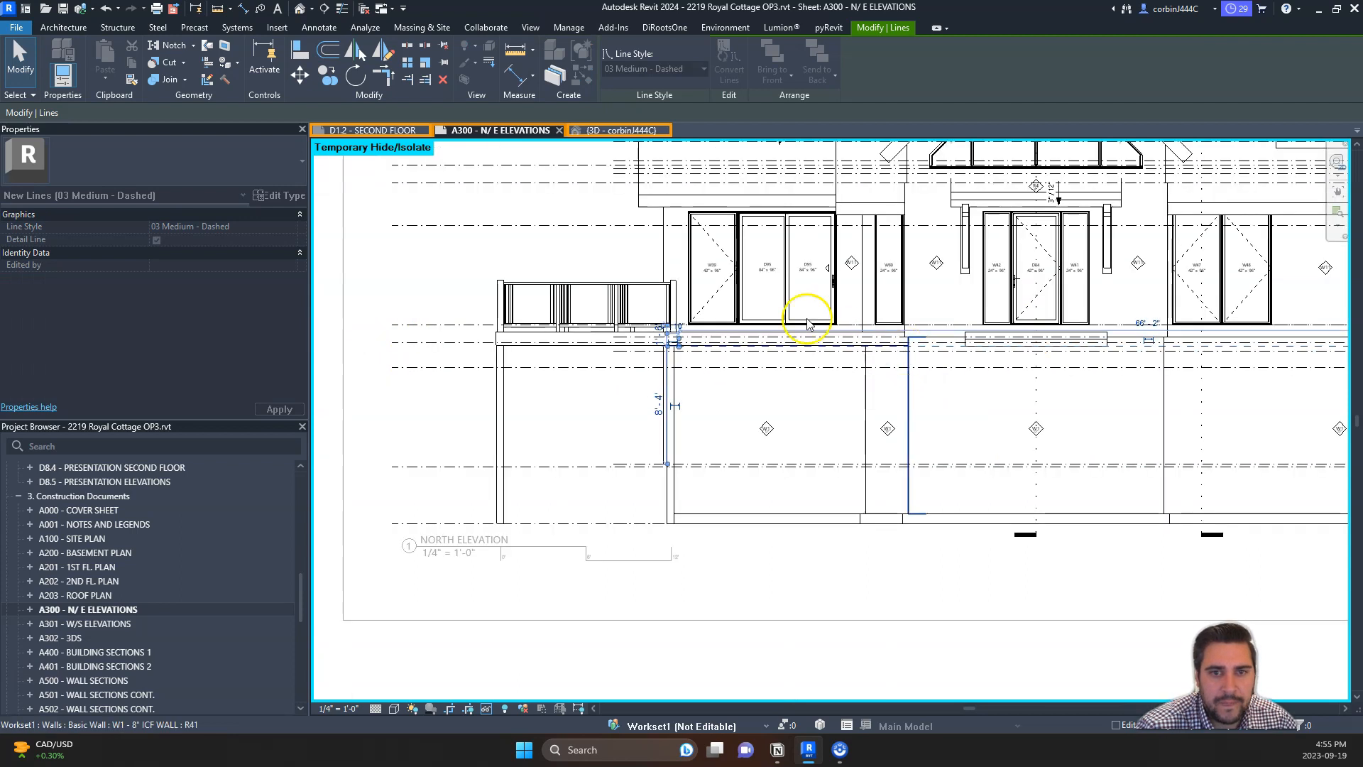
# - Change the horizontal detail line's line style to 06 Grade
pyautogui.click(653, 68)
pyautogui.scroll(-5, 646, 280)
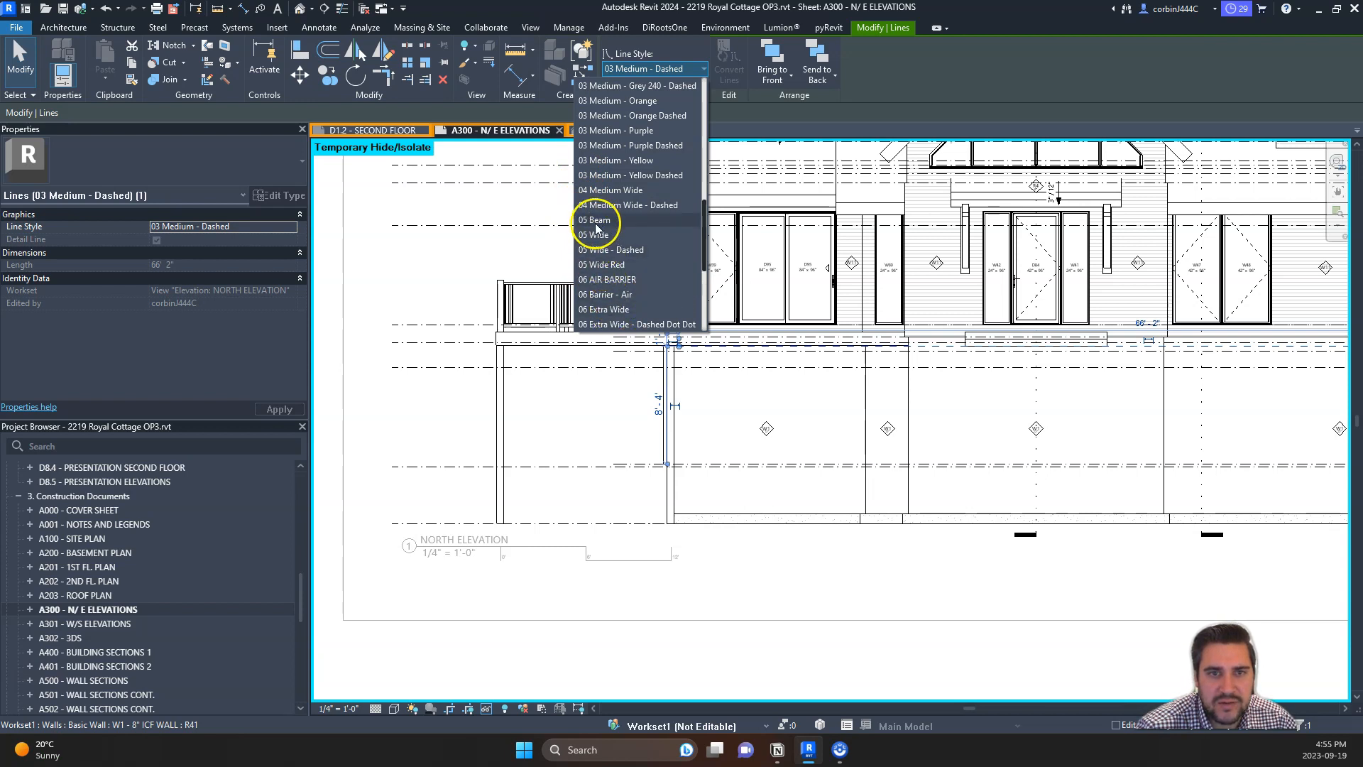
pyautogui.scroll(-2, 645, 269)
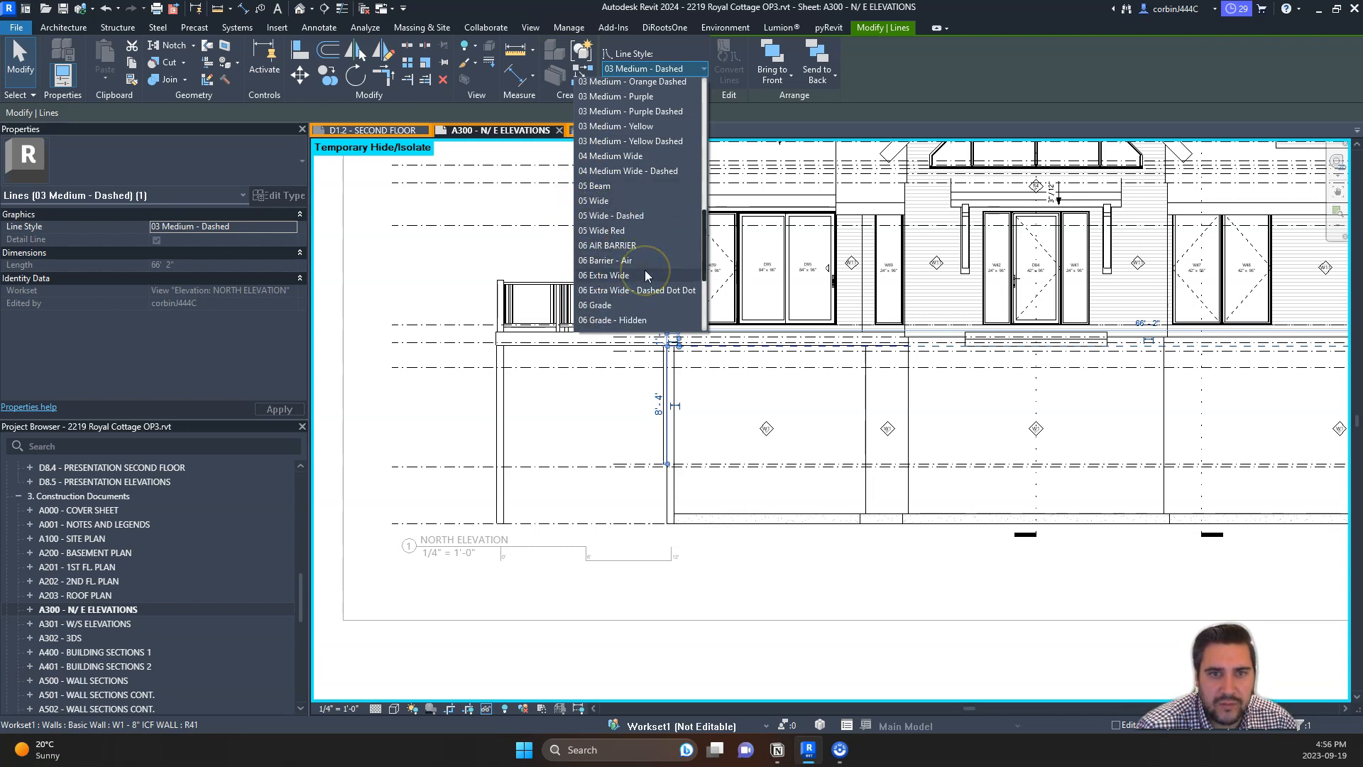
pyautogui.click(620, 309)
pyautogui.click(723, 379)
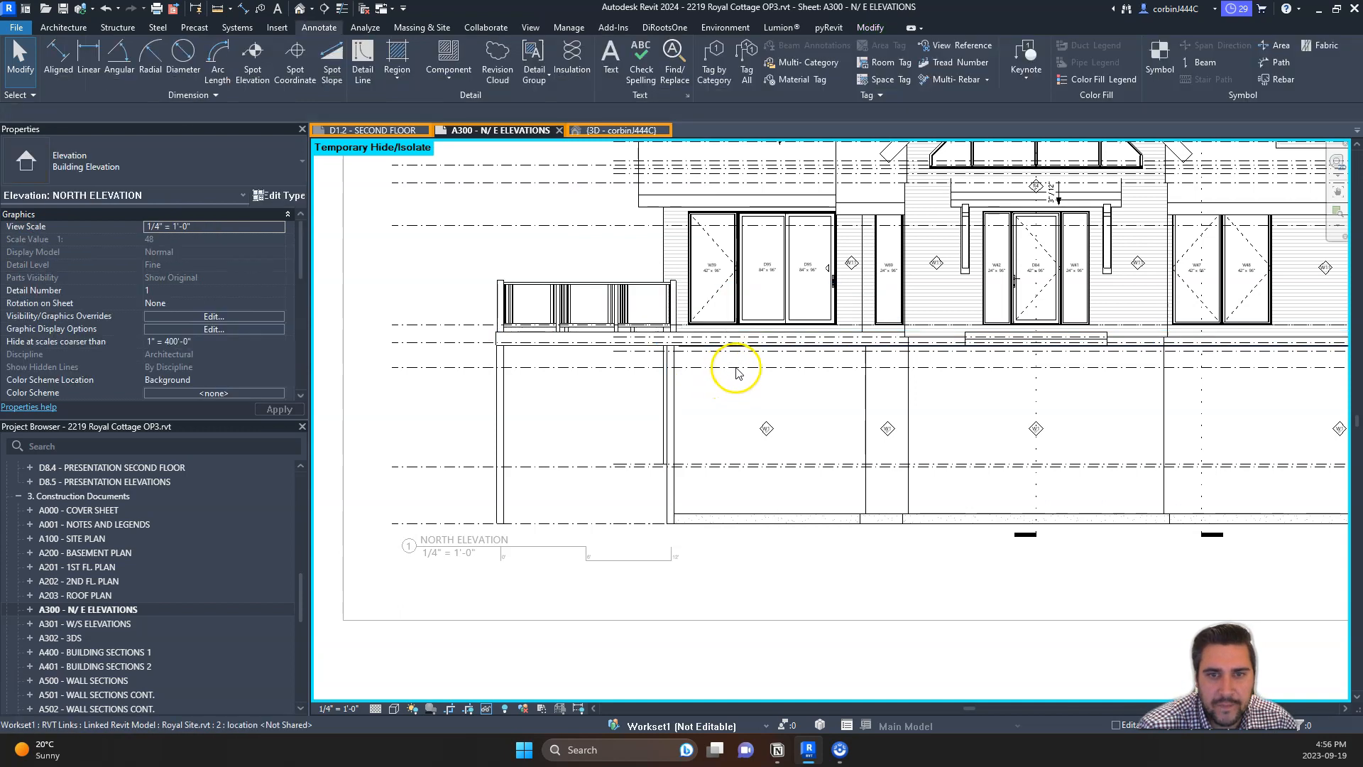
# - Draw an 06 Grade detail line sloping down from the left end of the horizontal grade line, past the left deck's outer post
pyautogui.scroll(5, 709, 355)
pyautogui.scroll(-3, 648, 335)
pyautogui.click(362, 61)
pyautogui.click(633, 339)
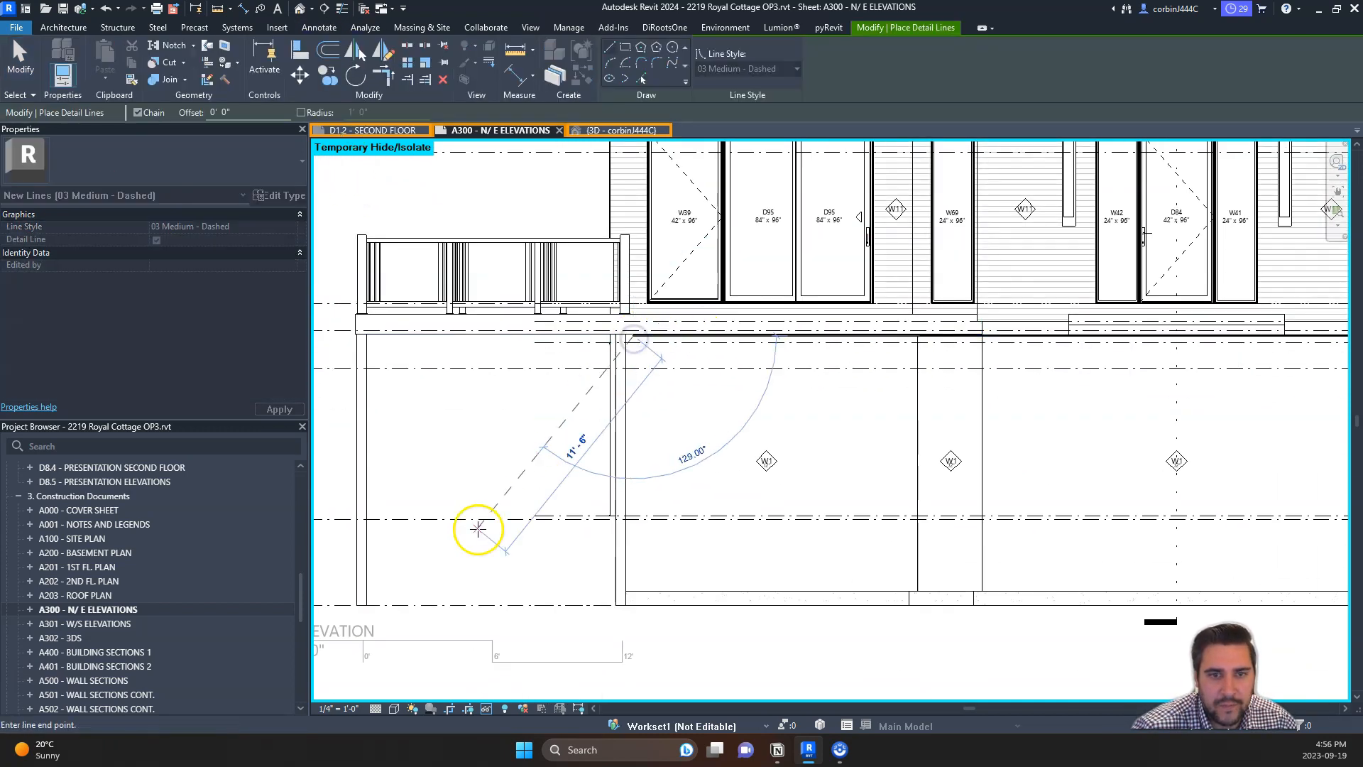
pyautogui.press('Escape')
pyautogui.press('Escape')
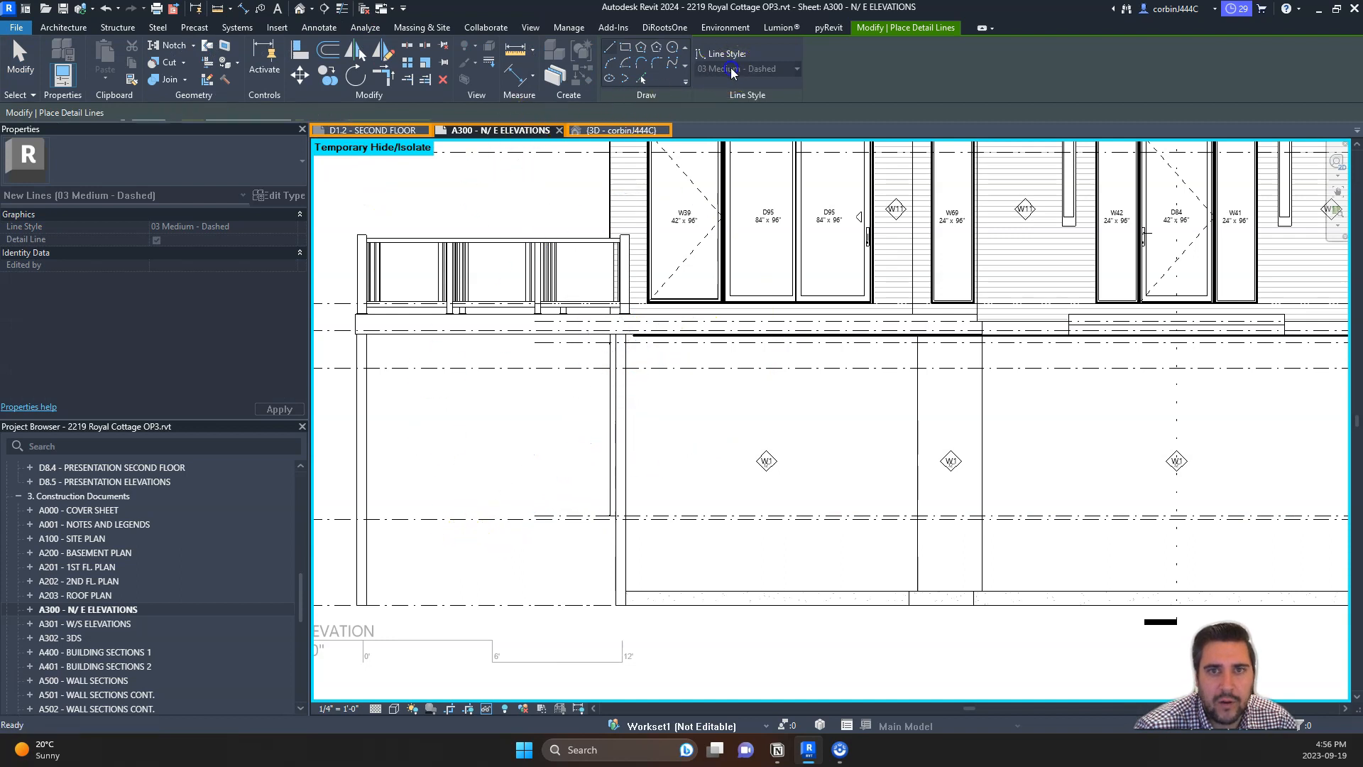
pyautogui.click(734, 69)
pyautogui.scroll(-5, 731, 291)
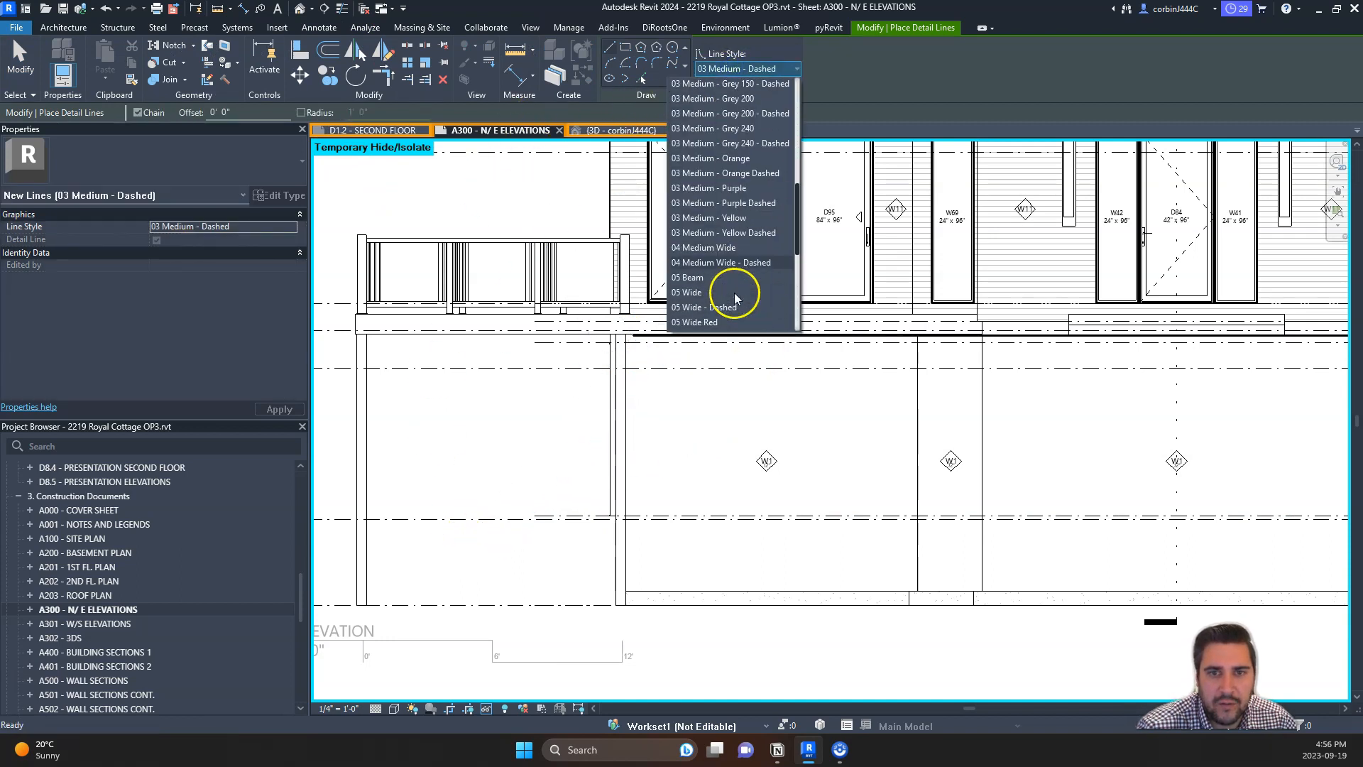
pyautogui.scroll(-4, 710, 284)
pyautogui.click(703, 298)
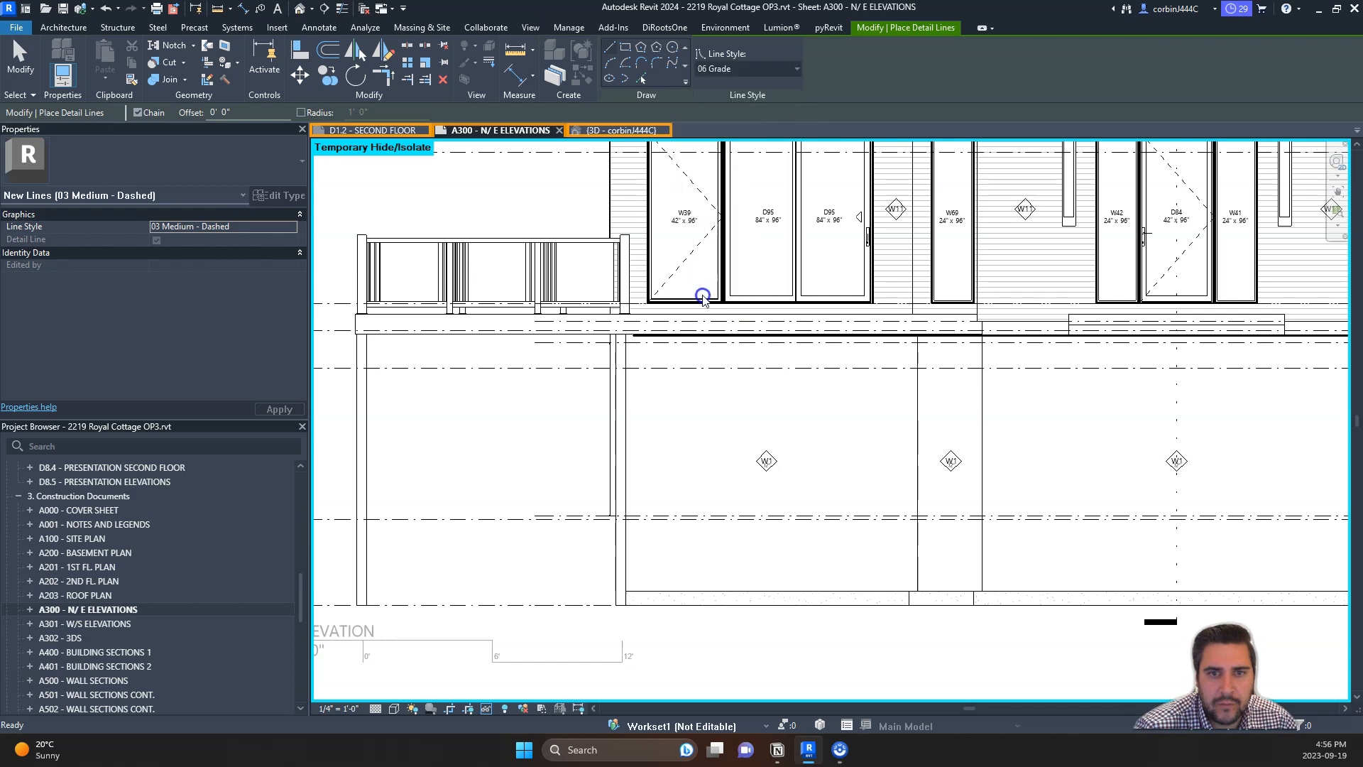
pyautogui.click(633, 335)
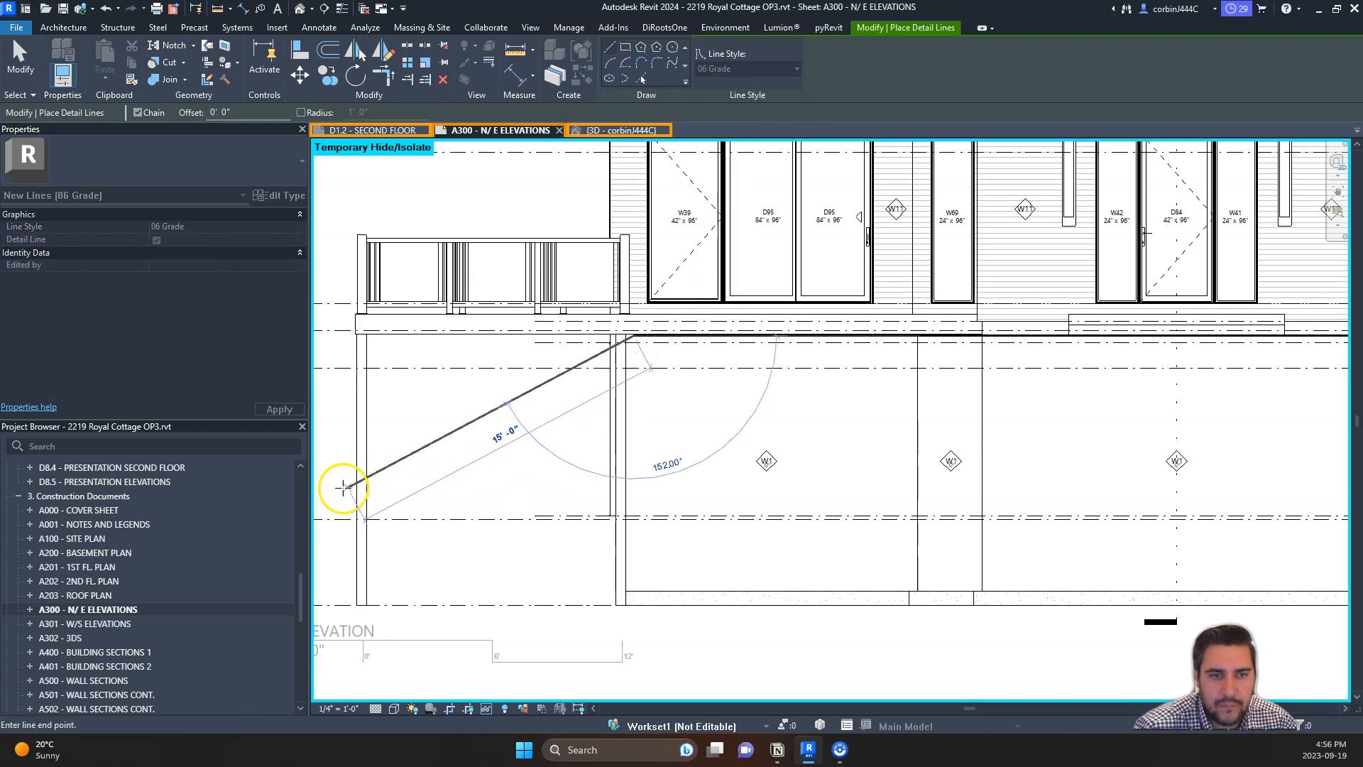
pyautogui.scroll(-3, 411, 417)
pyautogui.scroll(2, 419, 404)
pyautogui.click(422, 407)
pyautogui.press('Escape')
pyautogui.press('Escape')
# - Examine the grade line along the elevation and the foundation walls and footings below it
pyautogui.scroll(-3, 422, 357)
pyautogui.scroll(3, 901, 362)
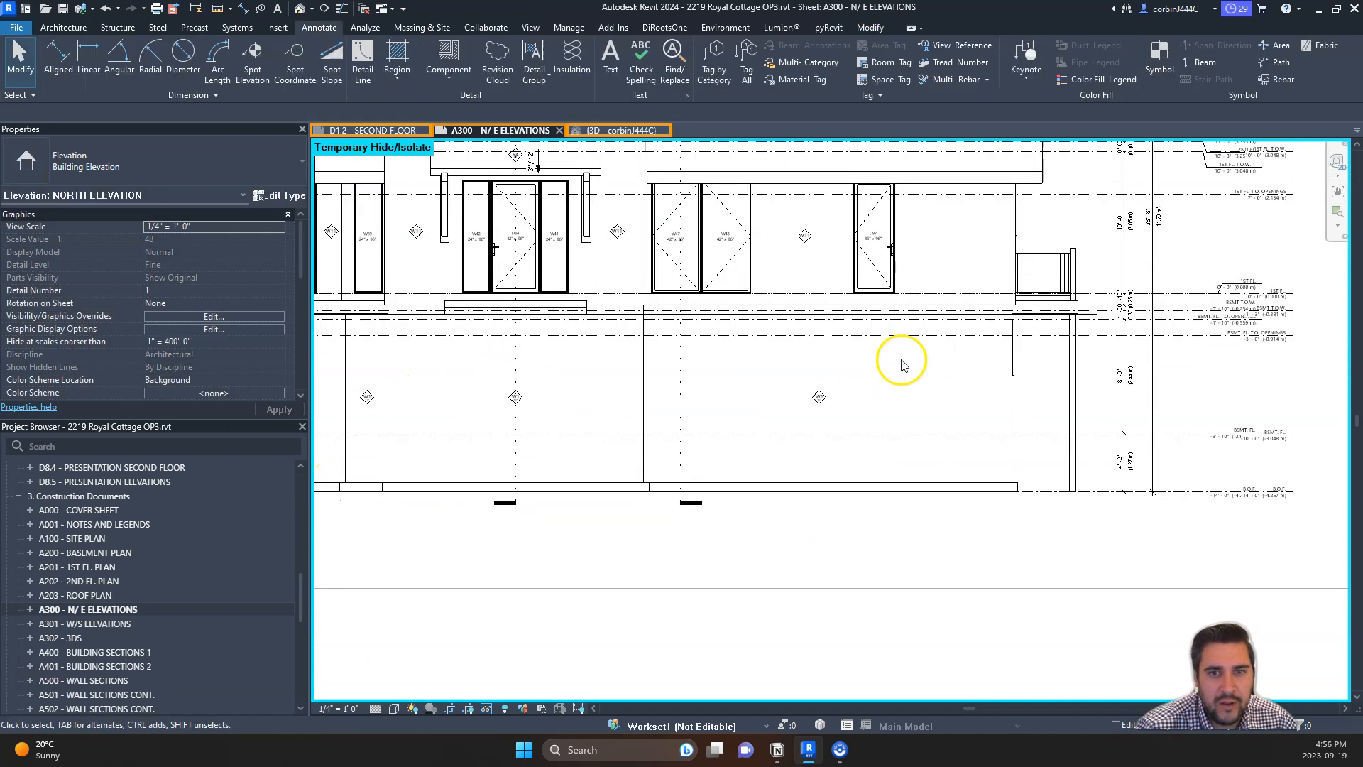
pyautogui.scroll(-3, 487, 334)
pyautogui.scroll(3, 519, 305)
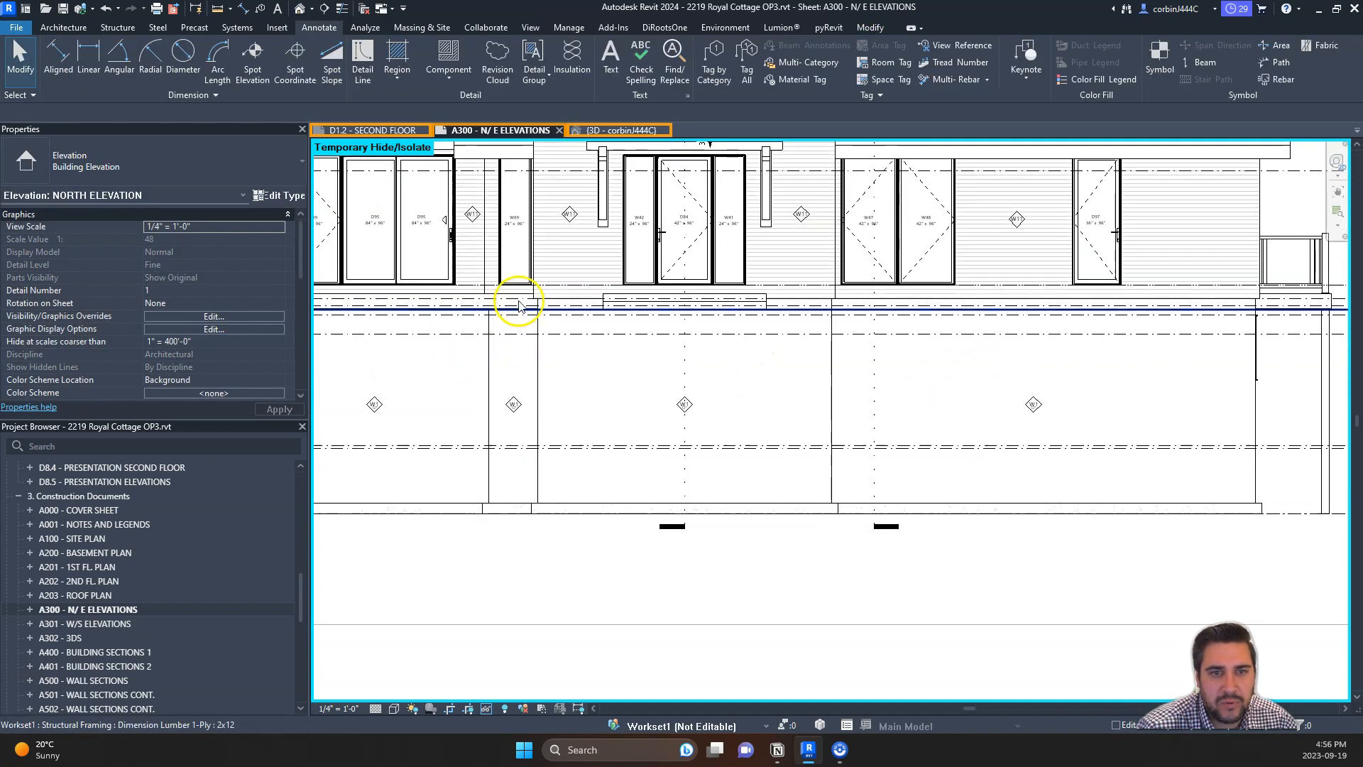
pyautogui.scroll(3, 519, 305)
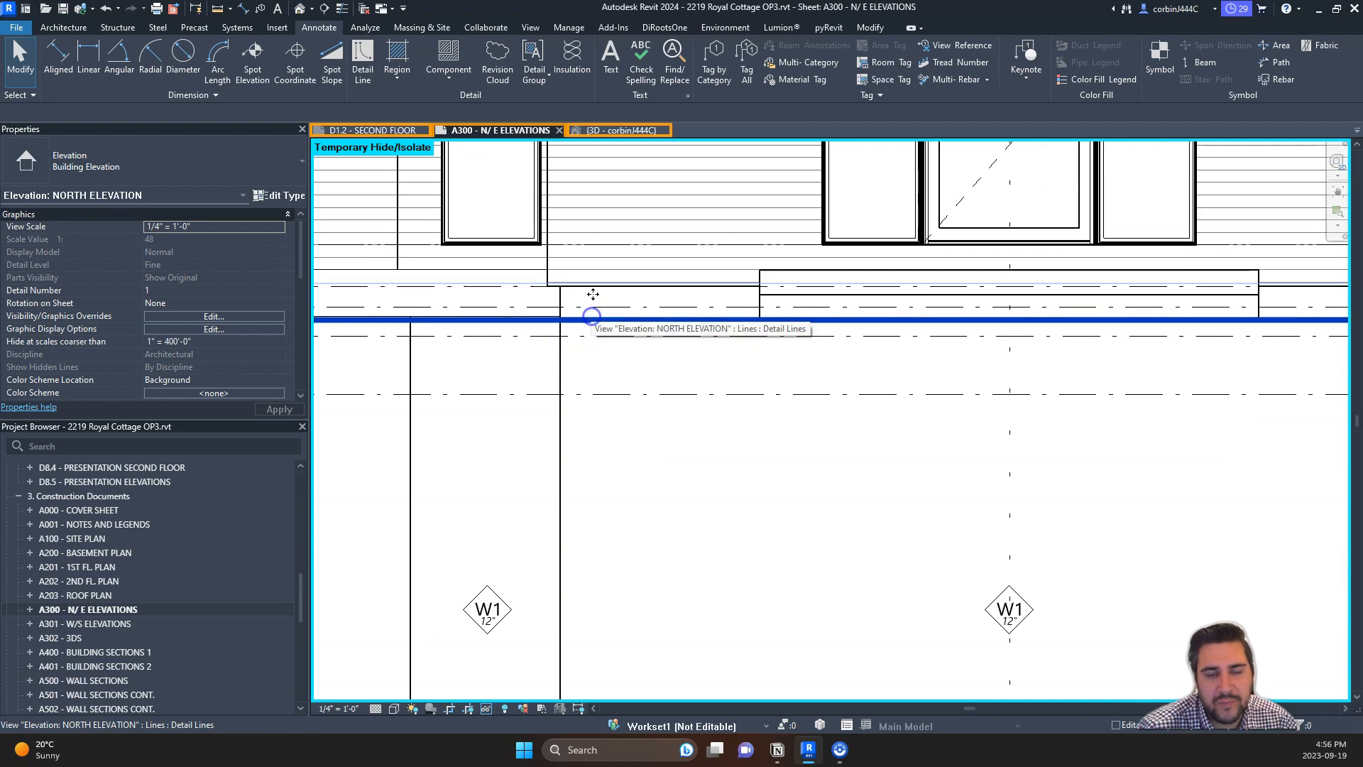
pyautogui.click(593, 317)
pyautogui.scroll(-2, 593, 312)
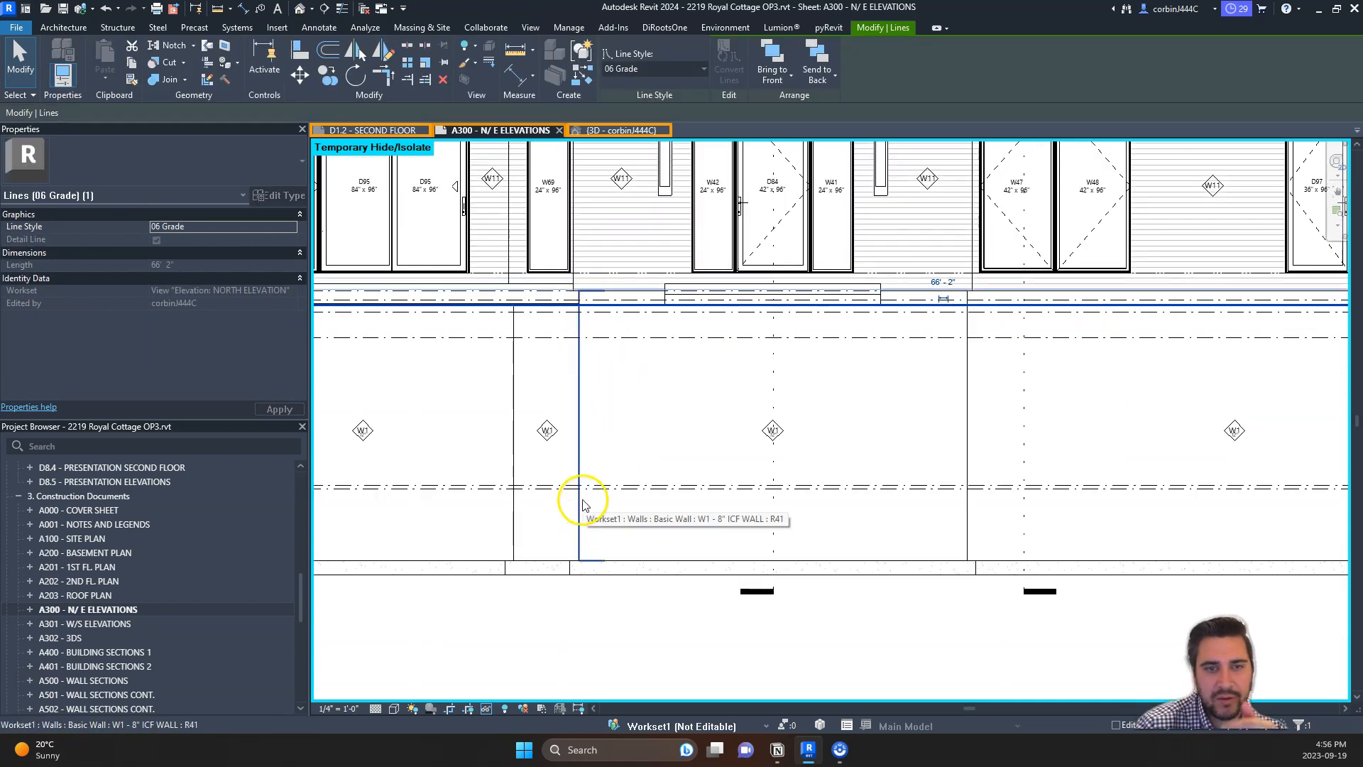
pyautogui.scroll(-3, 579, 497)
pyautogui.scroll(3, 481, 547)
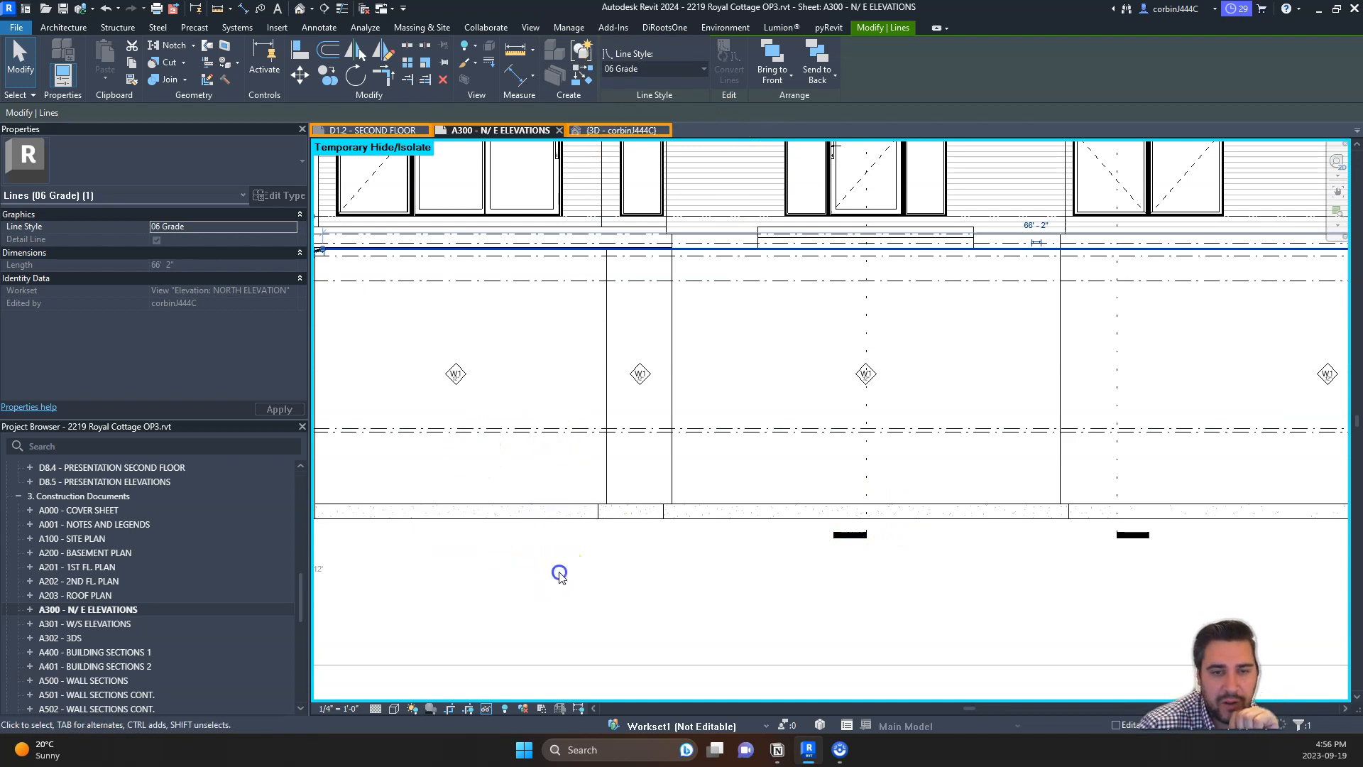
pyautogui.click(557, 570)
# - Use Linework with <Invisible lines> to hide both vertical wall edges of the foundation jog and the footing's top edge between them
pyautogui.click(872, 28)
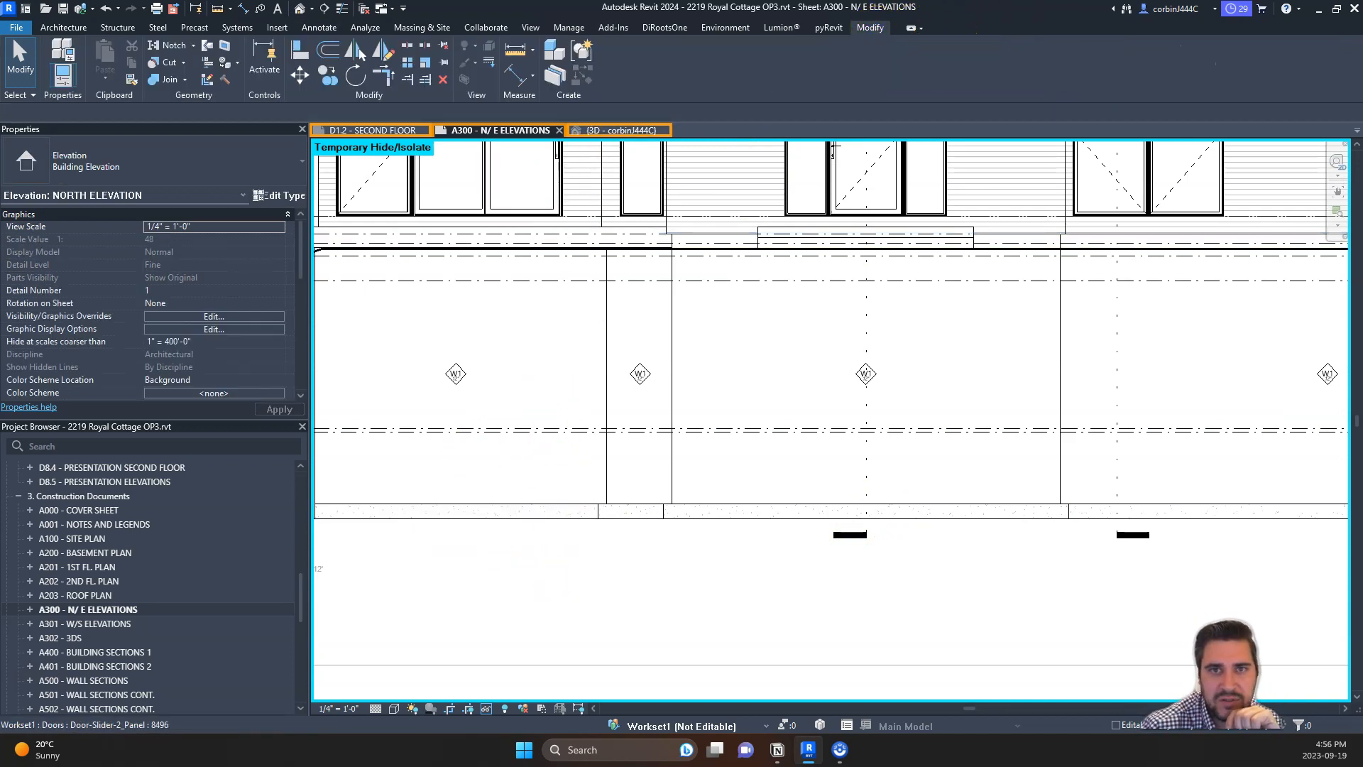
pyautogui.click(488, 64)
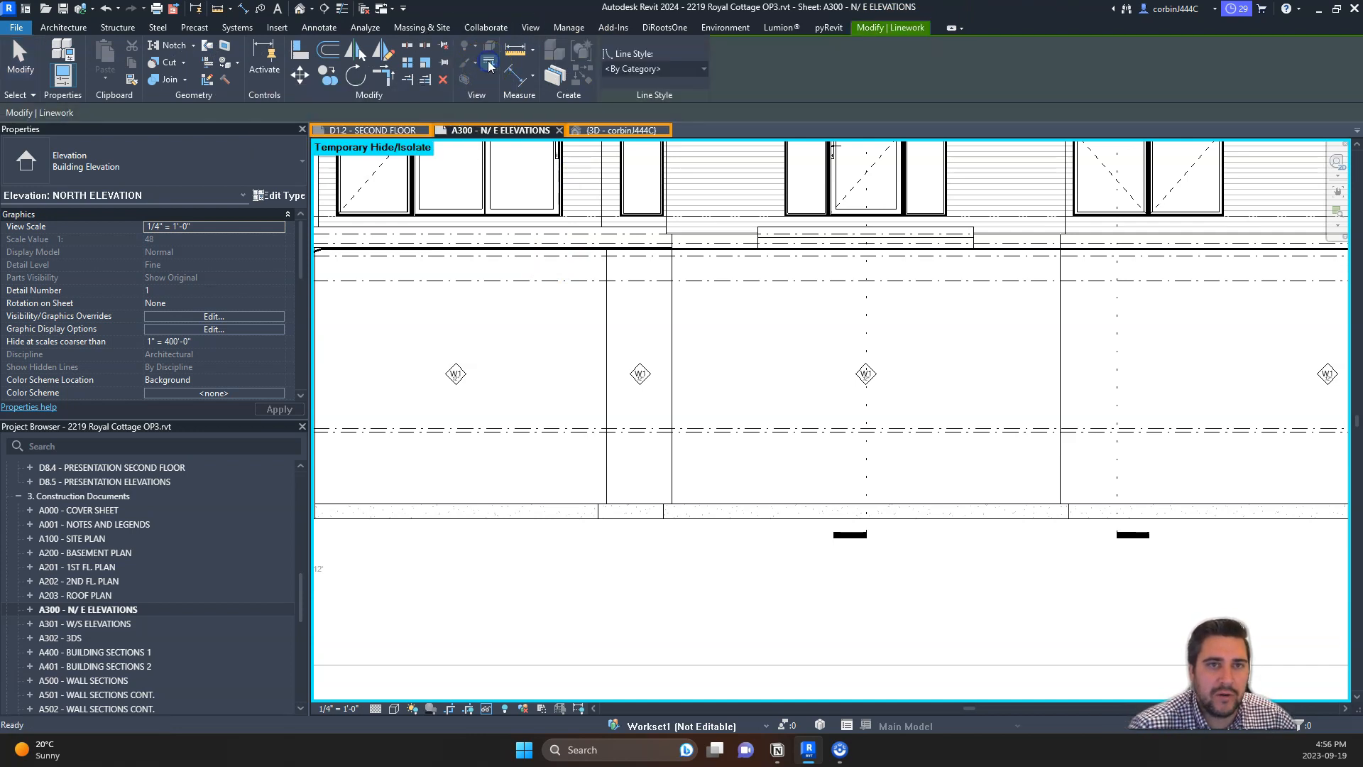
pyautogui.click(652, 69)
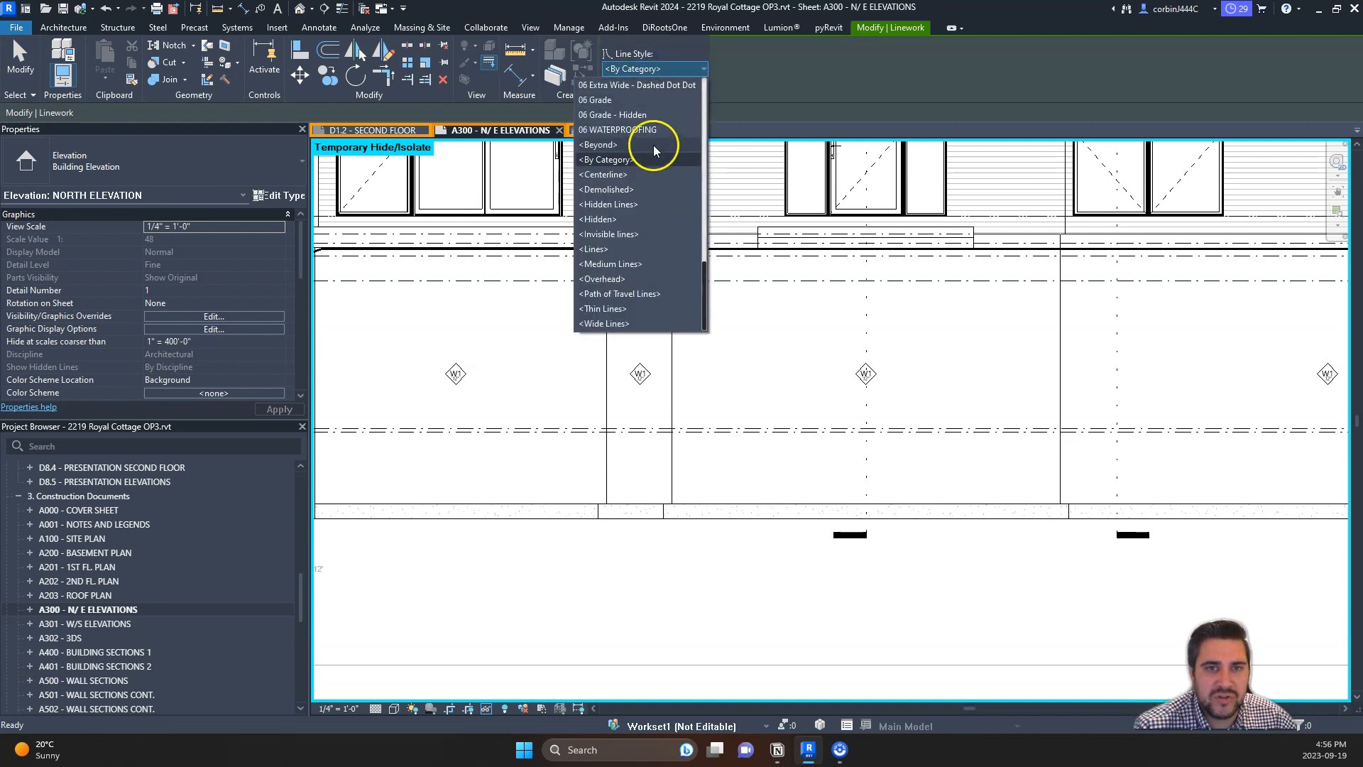
pyautogui.click(624, 234)
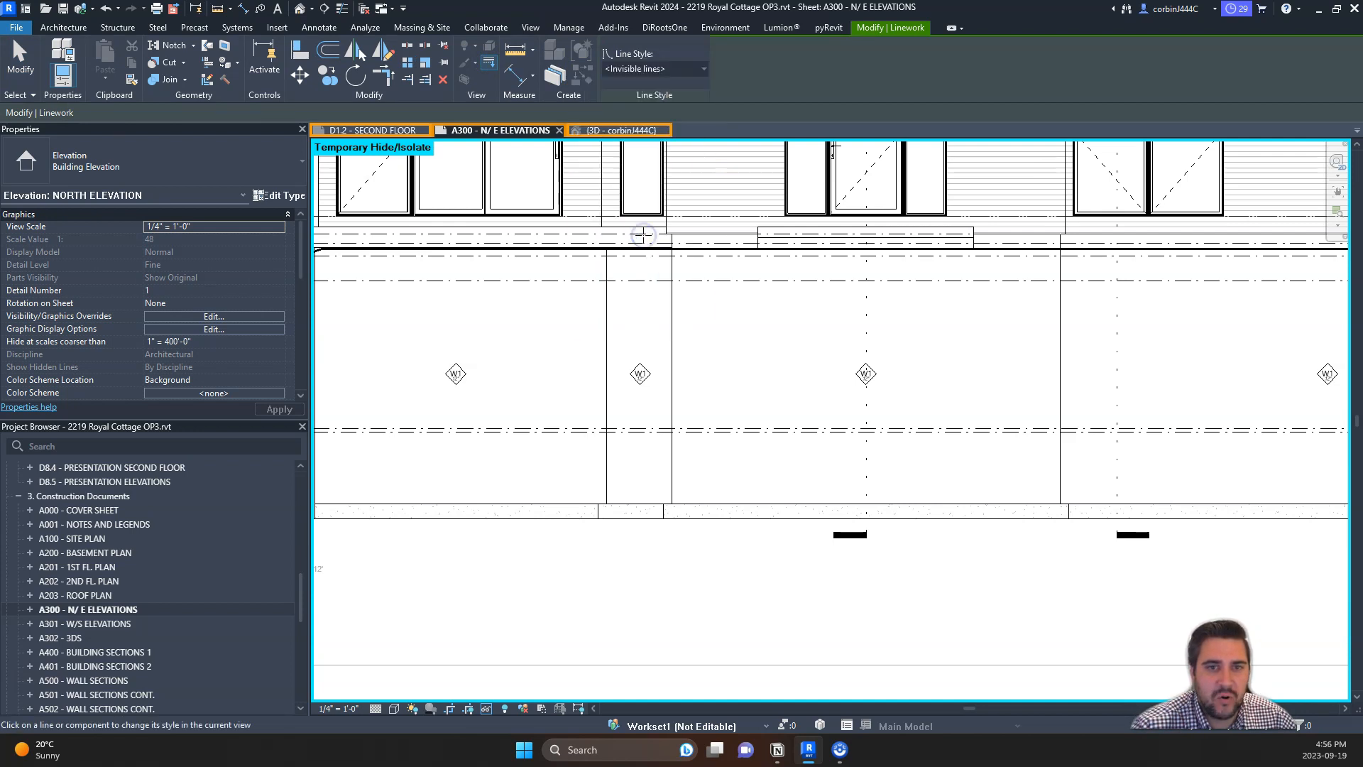
pyautogui.click(610, 337)
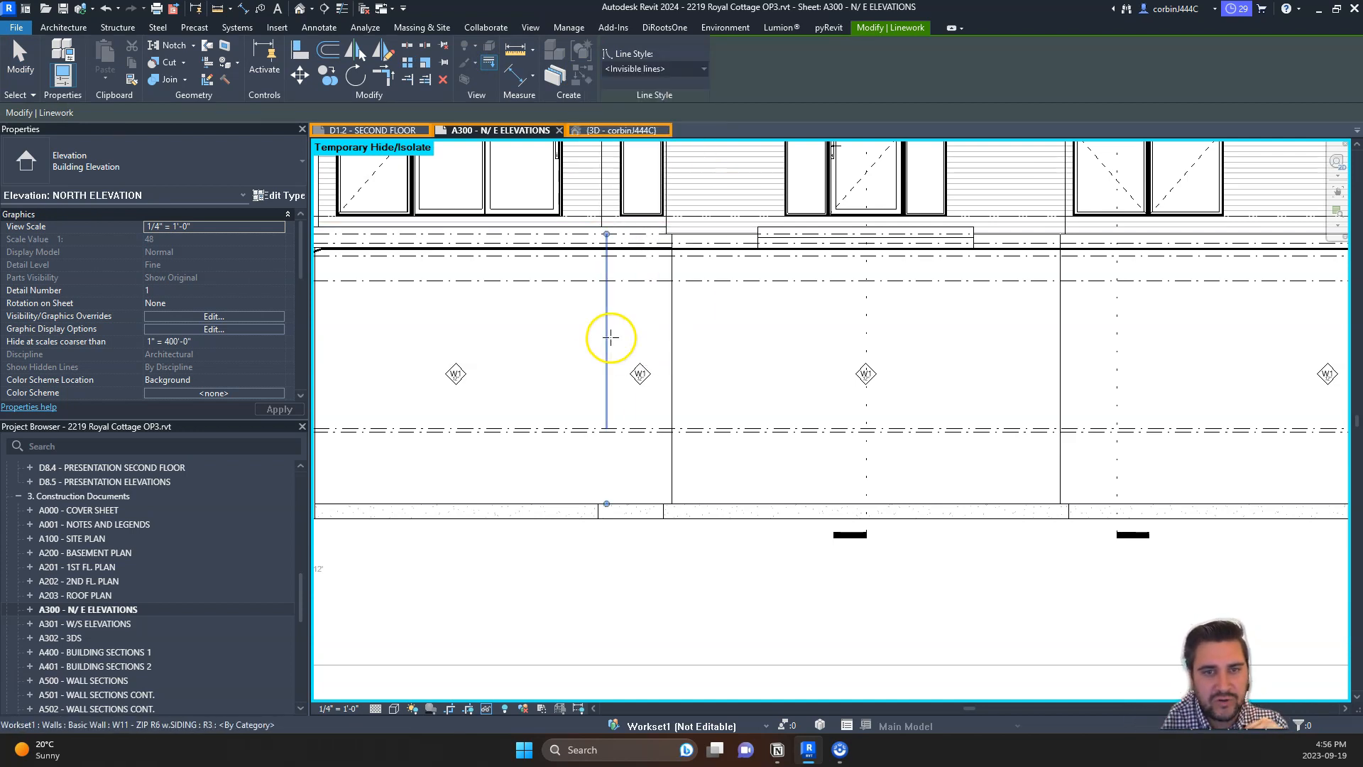
pyautogui.click(672, 348)
pyautogui.click(670, 504)
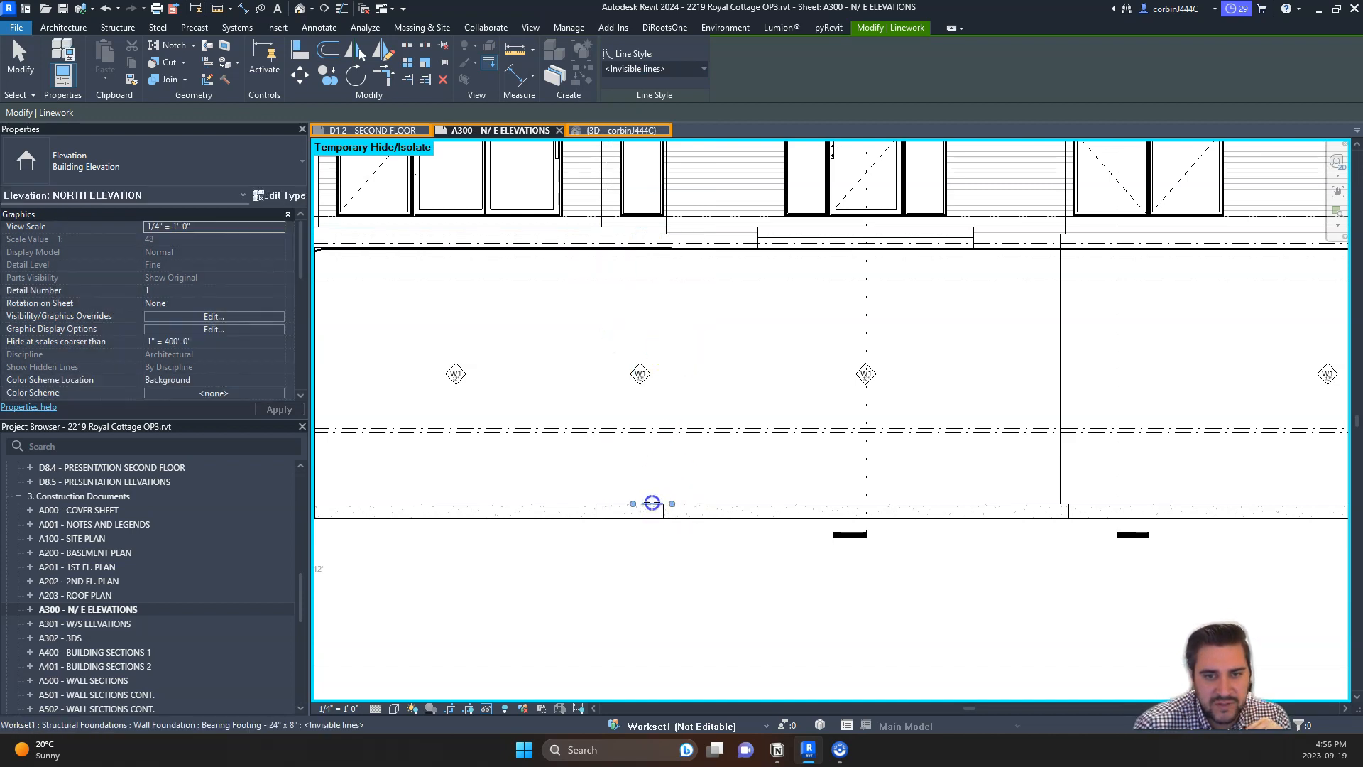
# - Hide the footing's bottom edge segments across the foundation jog and the jog's left short vertical edge with <Invisible lines>
pyautogui.scroll(4, 582, 517)
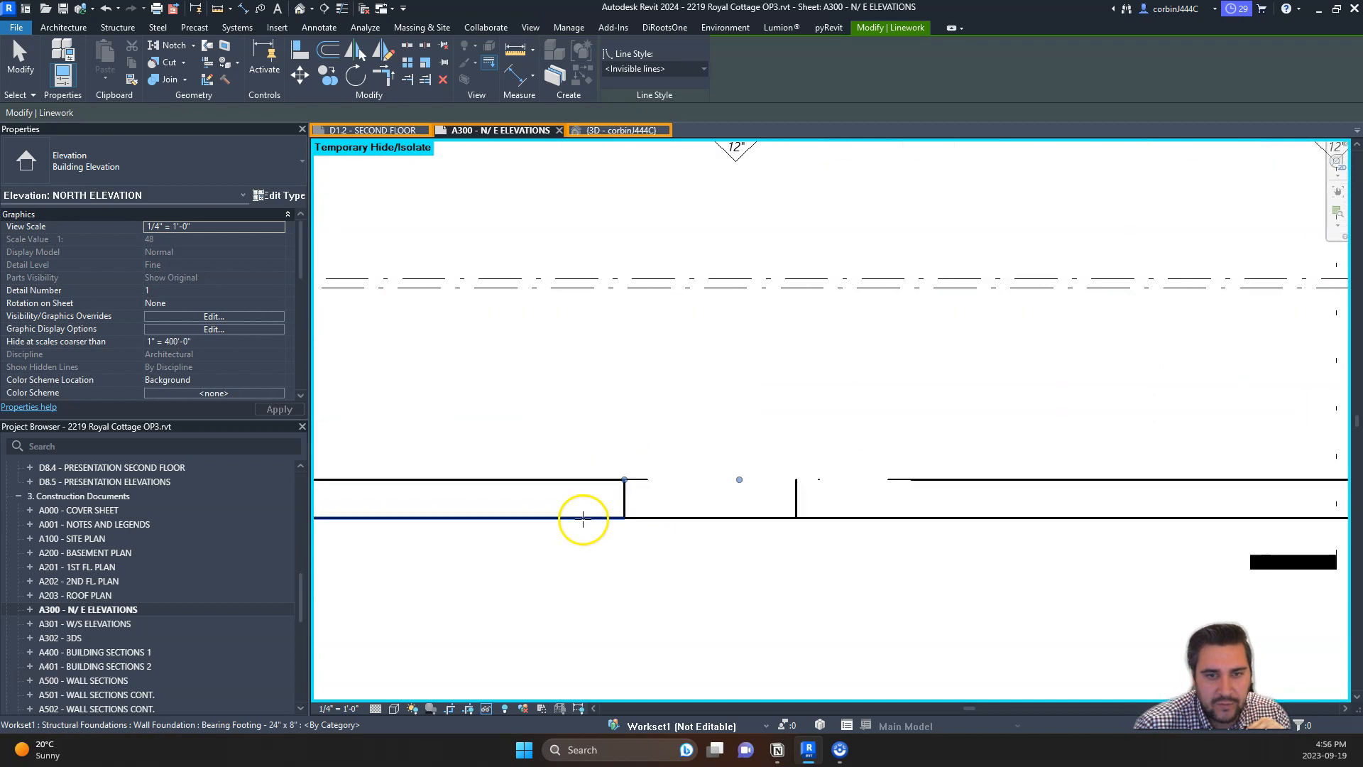
pyautogui.scroll(-3, 731, 551)
pyautogui.scroll(4, 724, 526)
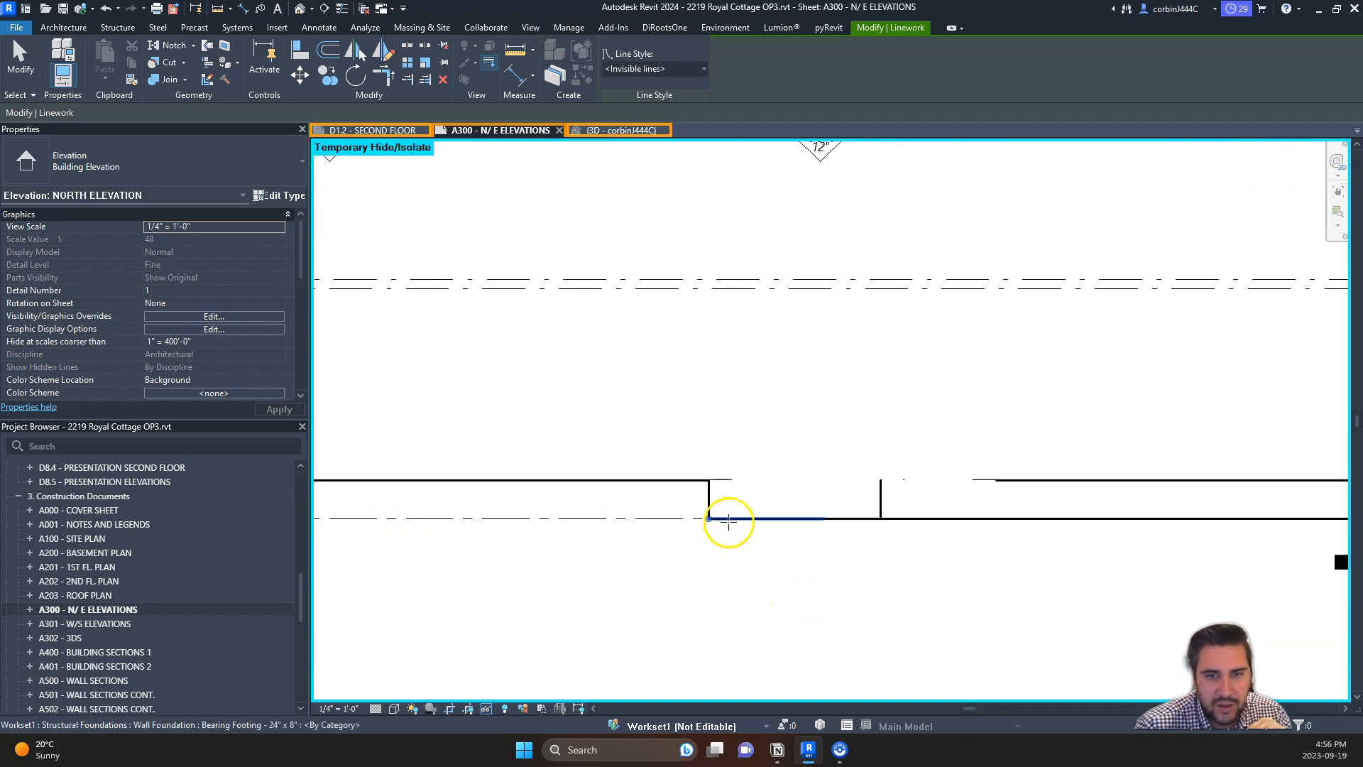
pyautogui.click(706, 497)
pyautogui.click(769, 529)
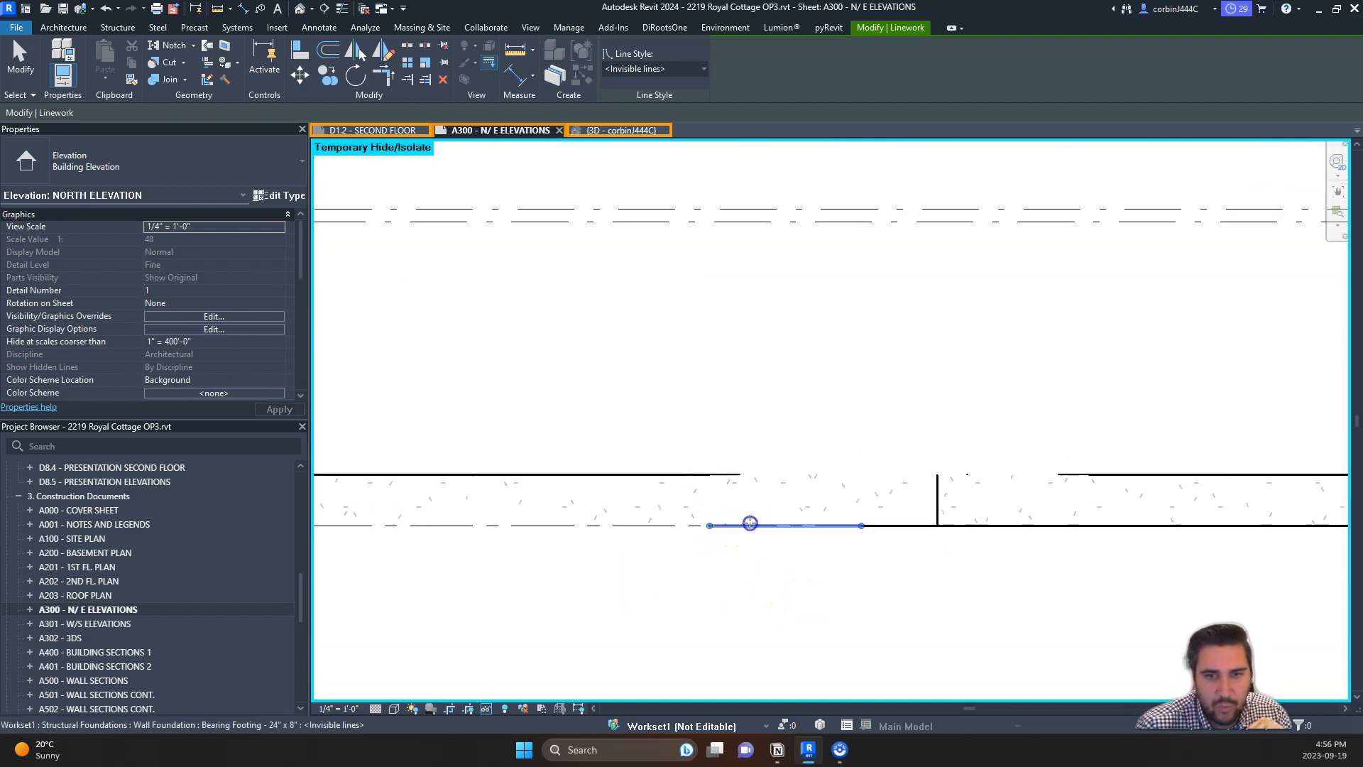
pyautogui.click(904, 525)
pyautogui.click(987, 526)
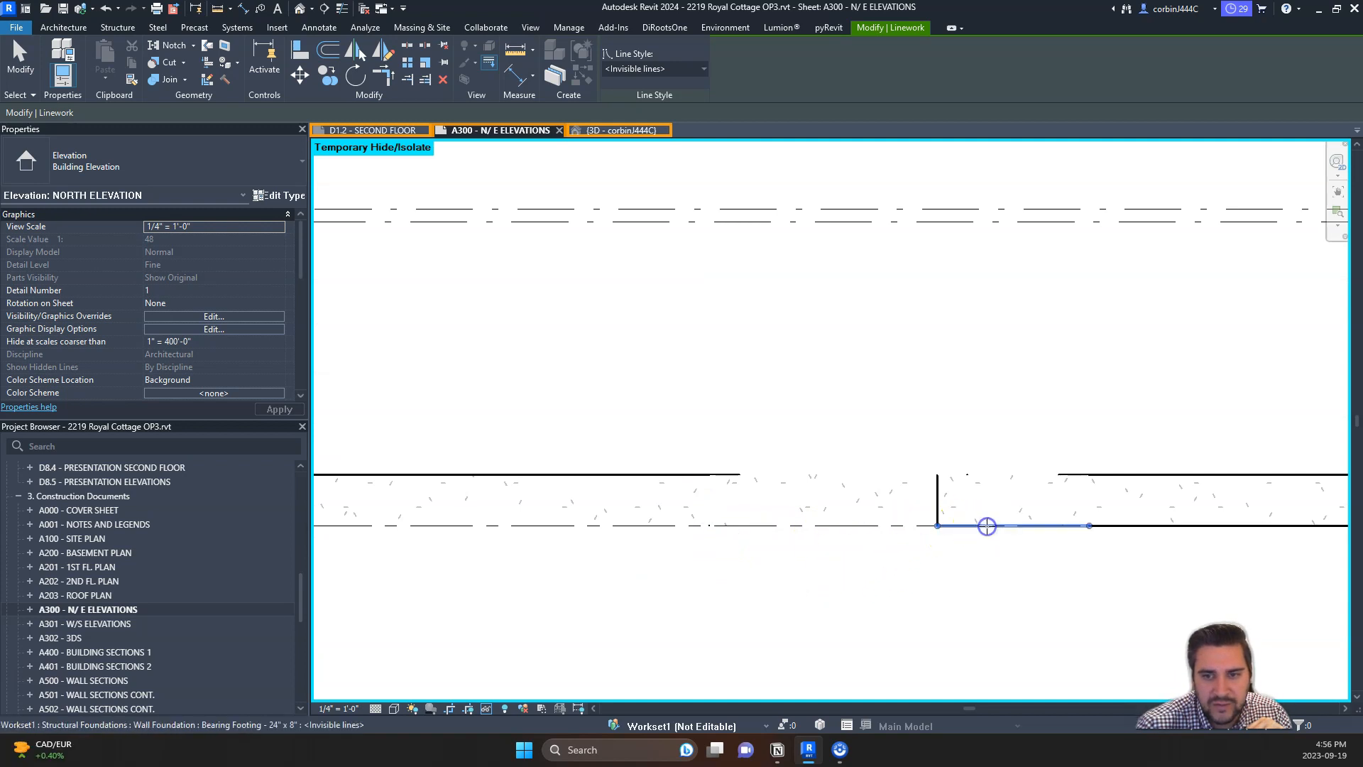
# - Apply <Invisible lines> to the jog's other short footing edge and the remaining top and bottom footing edges on both sides
pyautogui.click(936, 502)
pyautogui.click(1086, 471)
pyautogui.click(1116, 525)
pyautogui.click(577, 472)
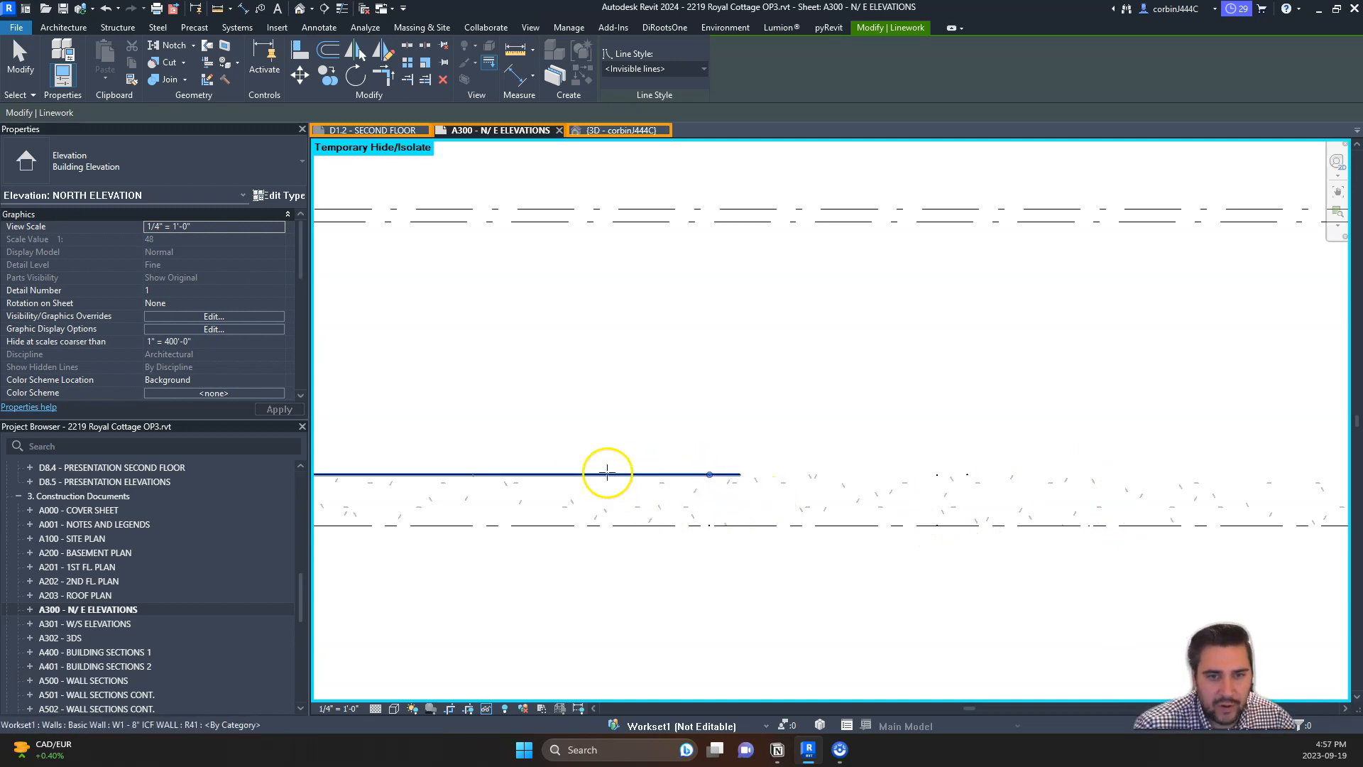
pyautogui.click(608, 472)
pyautogui.scroll(3, 901, 390)
pyautogui.scroll(-6, 678, 407)
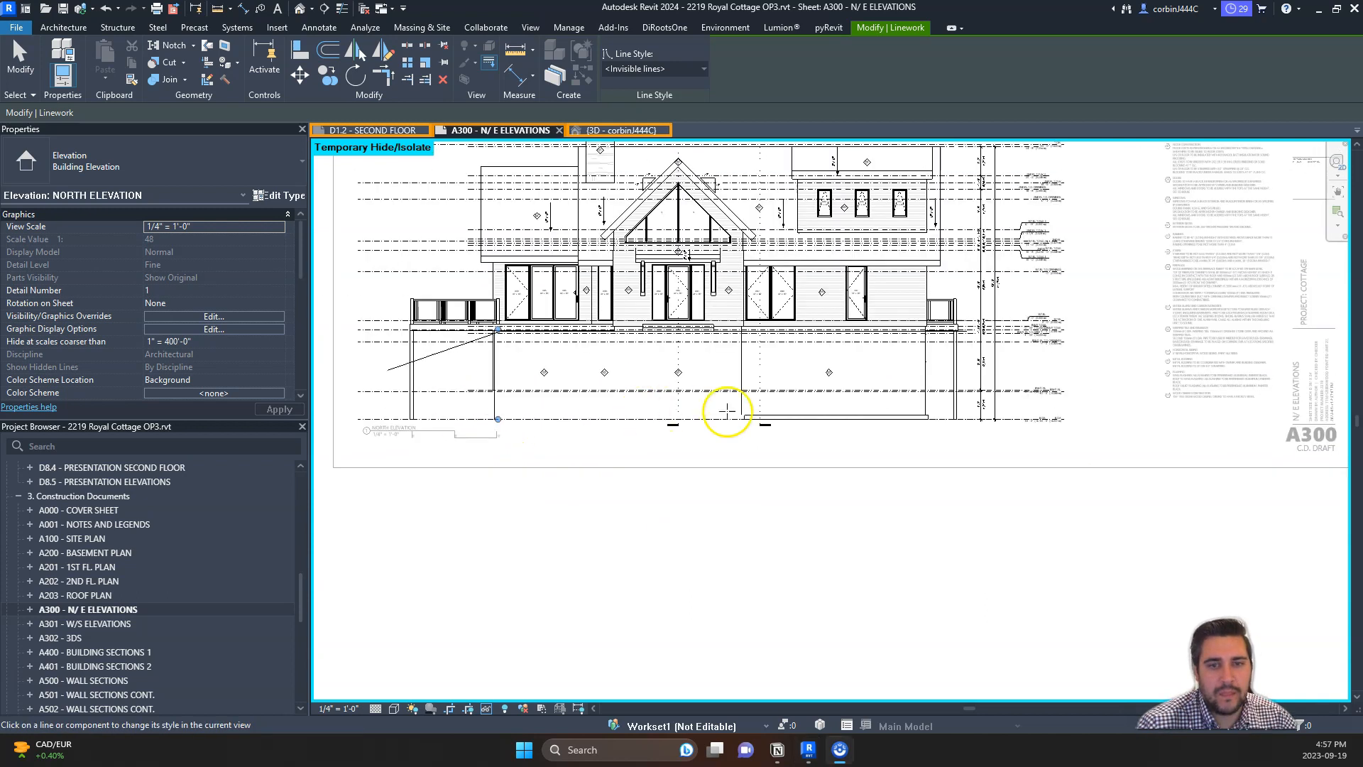
# - Hide the vertical wall edge right of the entry and the adjoining footing's top, bottom and left end edges with <Invisible lines>
pyautogui.scroll(3, 842, 427)
pyautogui.scroll(2, 691, 386)
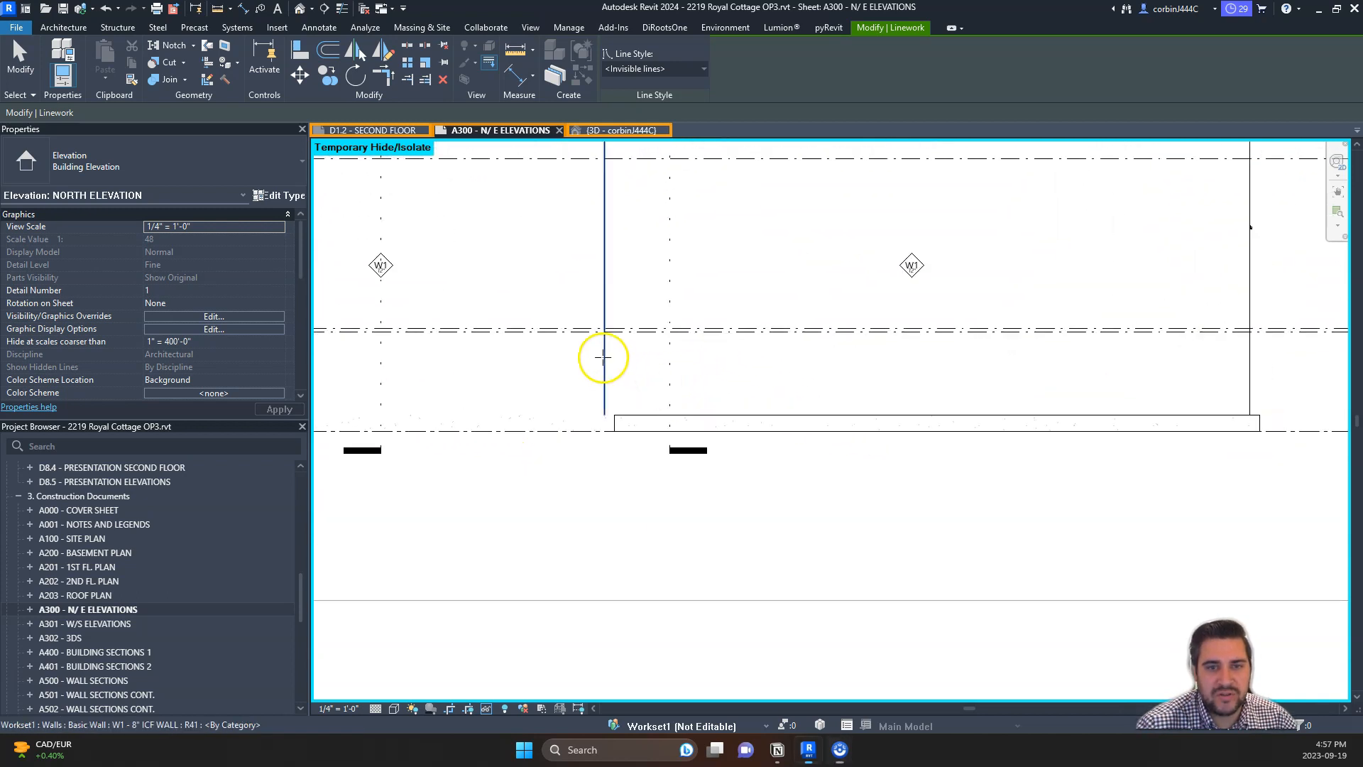
pyautogui.click(604, 355)
pyautogui.click(650, 416)
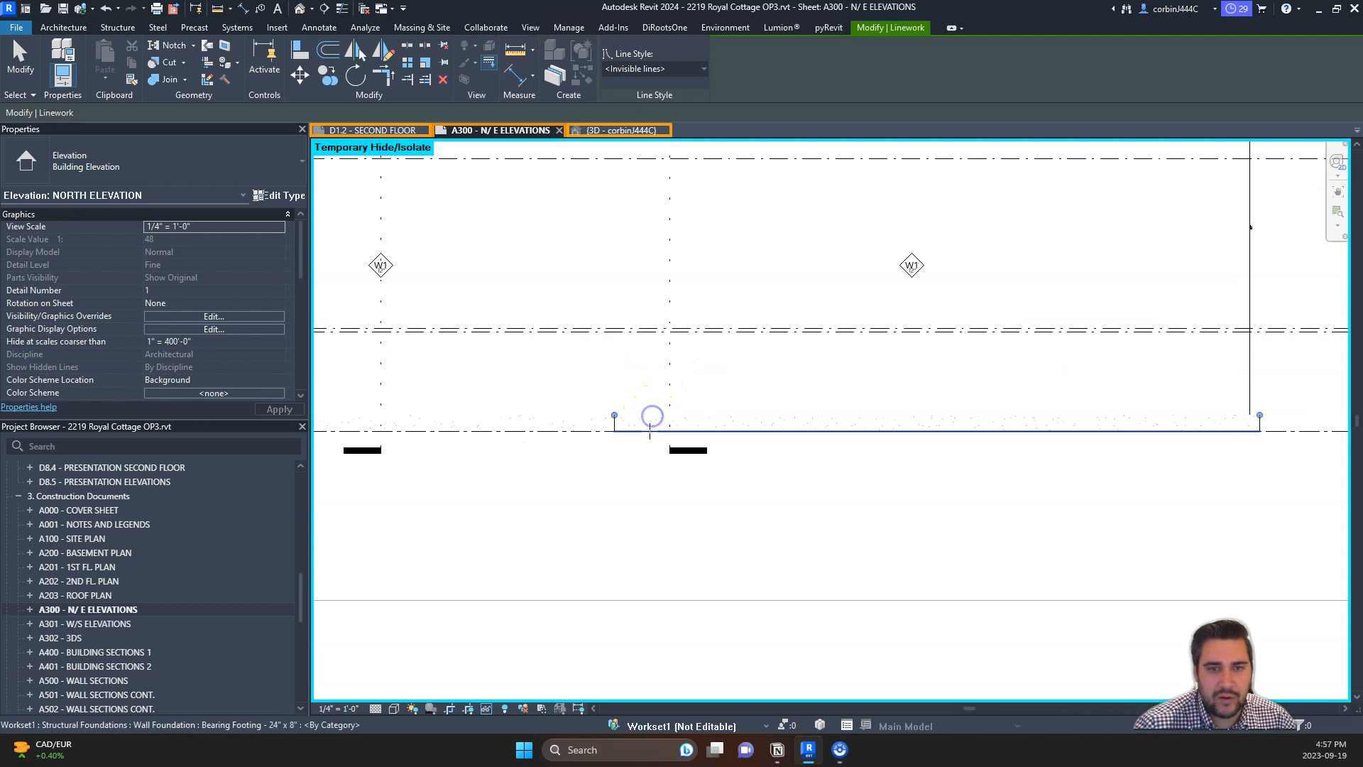
pyautogui.click(649, 430)
pyautogui.scroll(3, 609, 412)
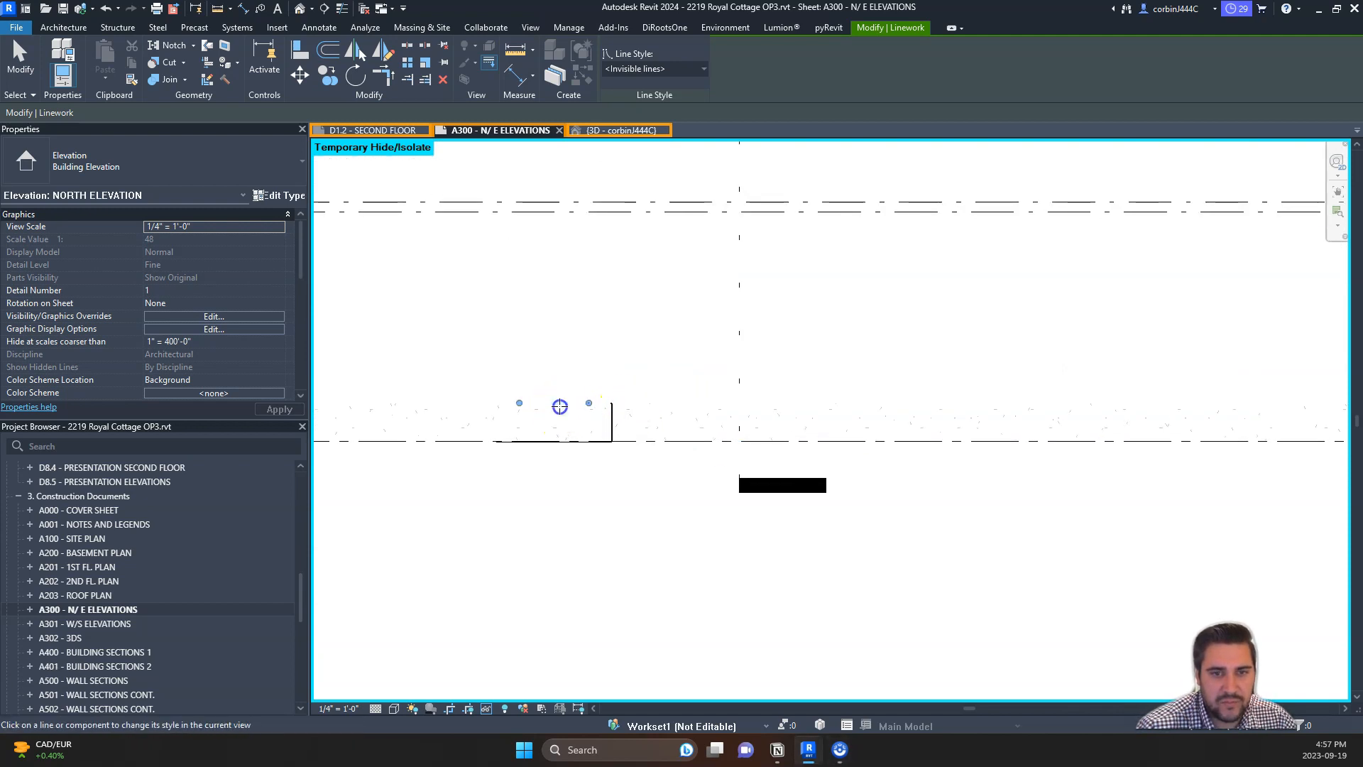
pyautogui.click(612, 432)
# - Try to hide the foundation wall's outer vertical edge above the footing at the building's right corner with <Invisible lines>
pyautogui.scroll(-6, 500, 426)
pyautogui.scroll(2, 508, 426)
pyautogui.click(638, 423)
pyautogui.scroll(4, 781, 412)
pyautogui.click(755, 432)
pyautogui.scroll(2, 756, 429)
pyautogui.click(757, 424)
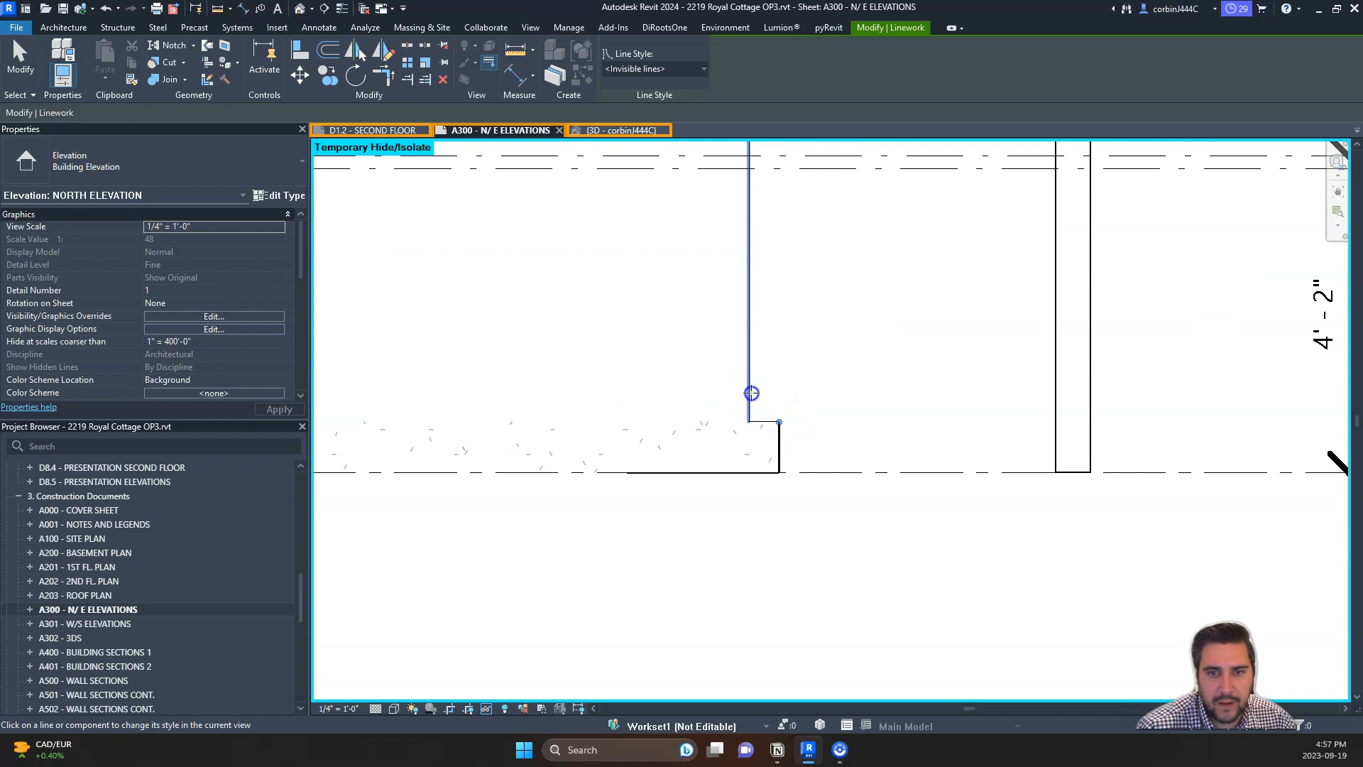
# - Apply <Invisible lines> to the right corner footing's top ledge and bottom edge and to the wall edge directly above it
pyautogui.scroll(1, 781, 449)
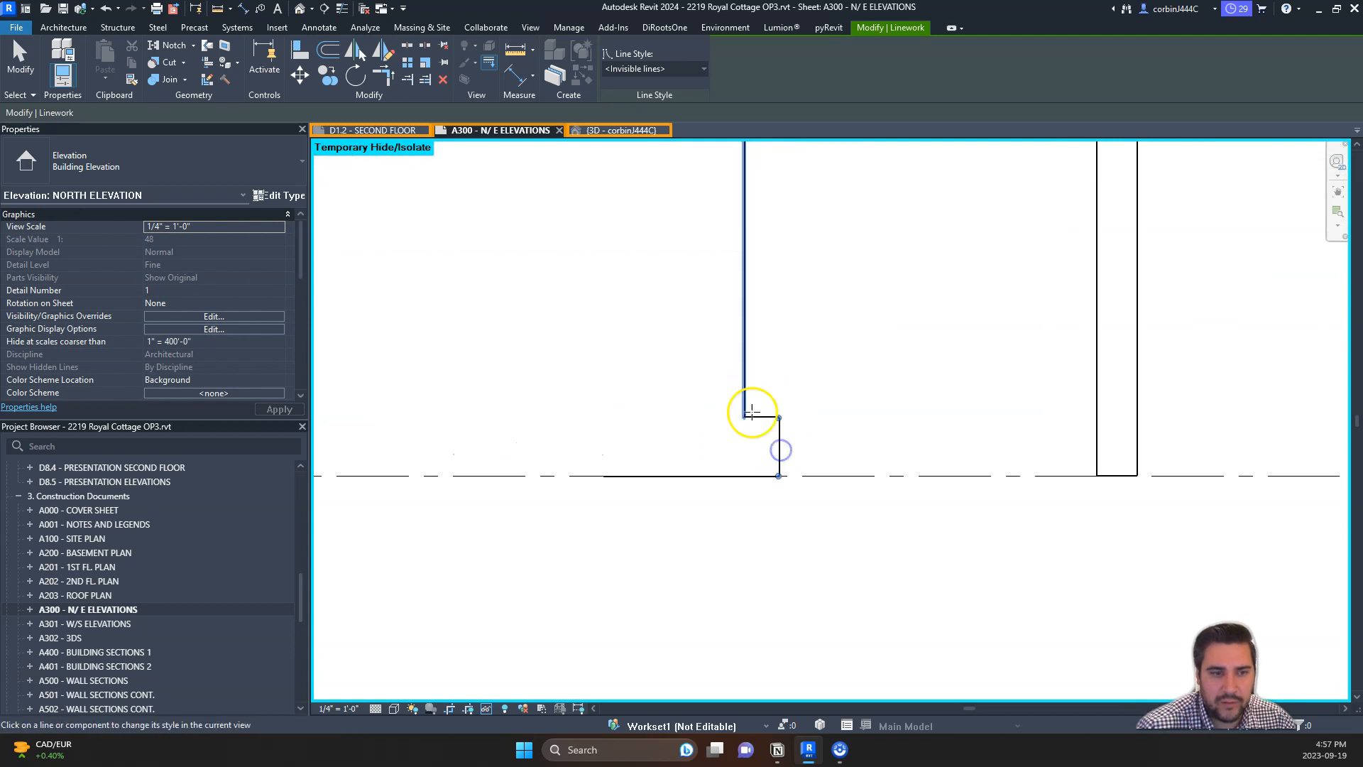
pyautogui.click(756, 416)
pyautogui.click(730, 472)
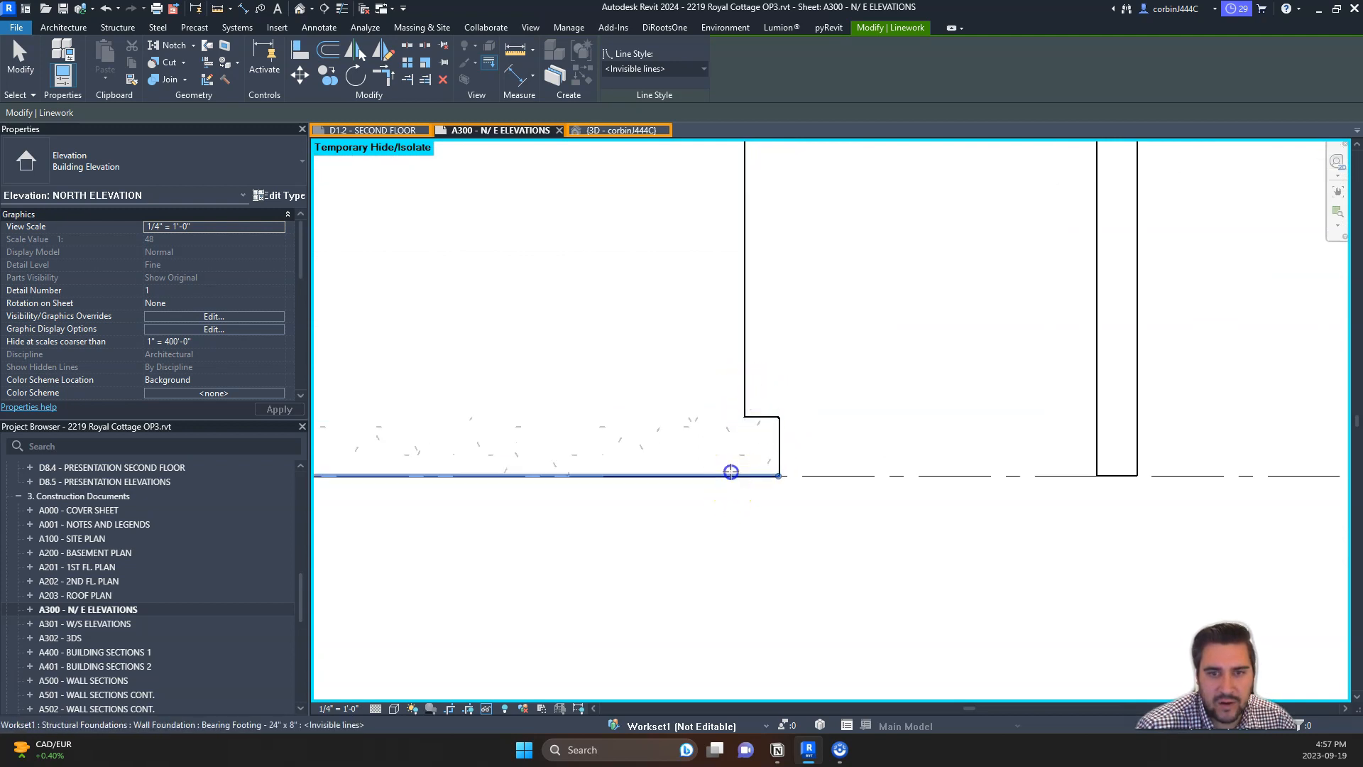
pyautogui.click(730, 475)
pyautogui.click(756, 419)
pyautogui.click(744, 385)
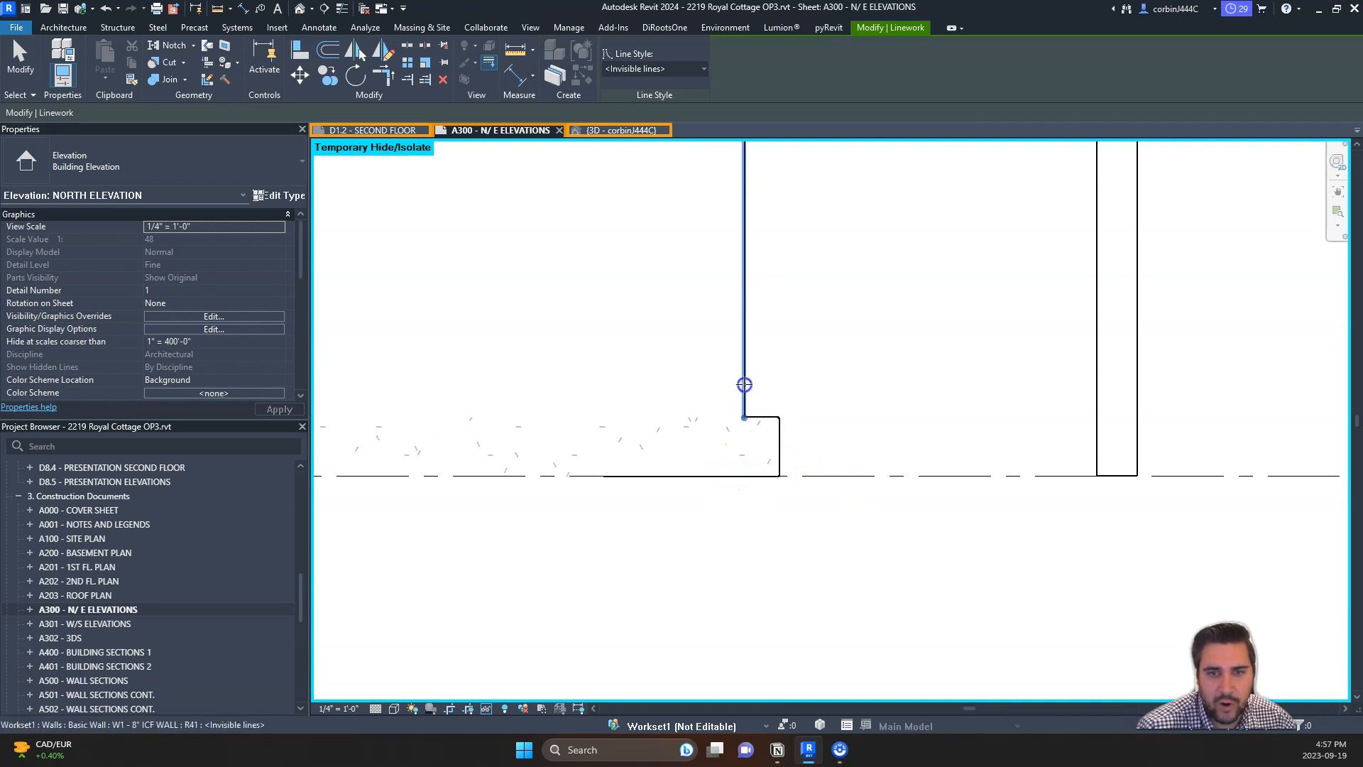
# - Apply <Invisible lines> to the right corner foundation wall's vertical edge along its basement height
pyautogui.scroll(-4, 863, 492)
pyautogui.scroll(3, 862, 273)
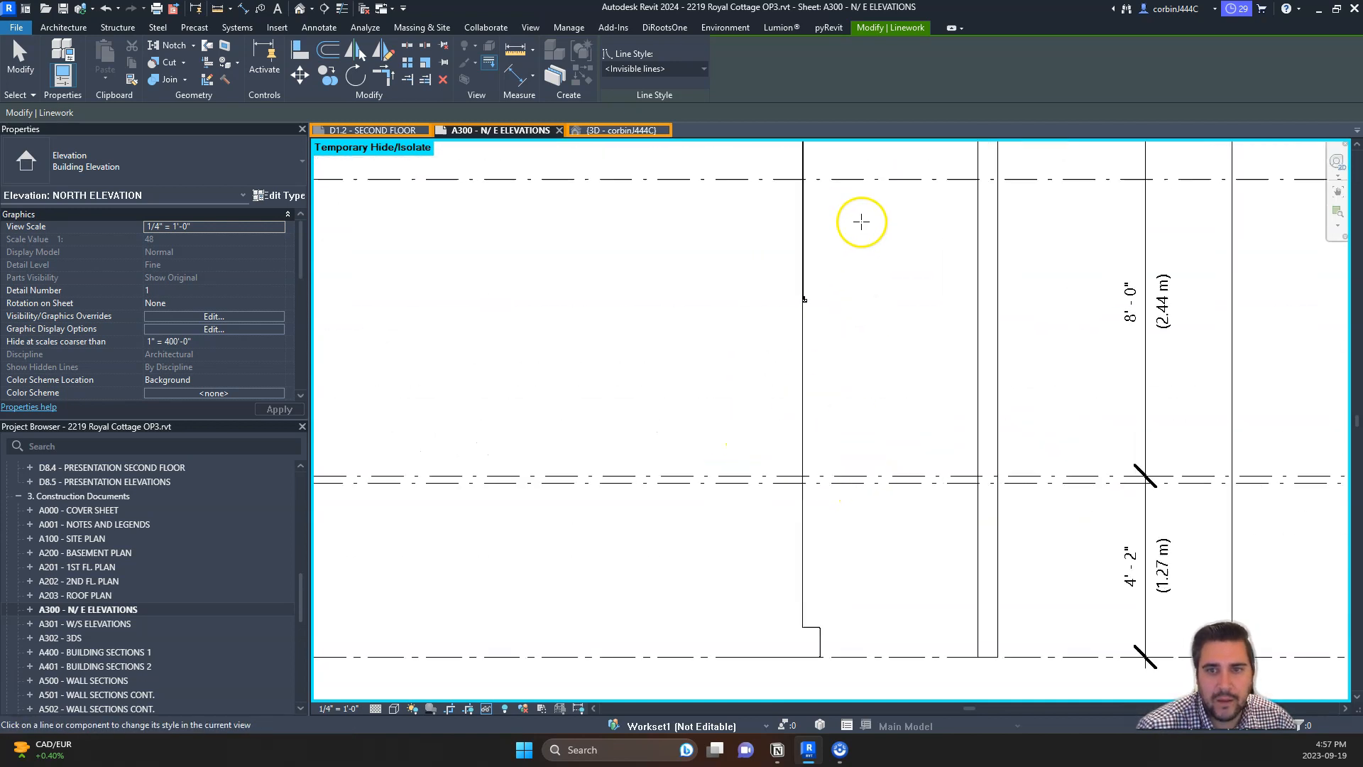
pyautogui.click(801, 381)
pyautogui.scroll(-4, 797, 329)
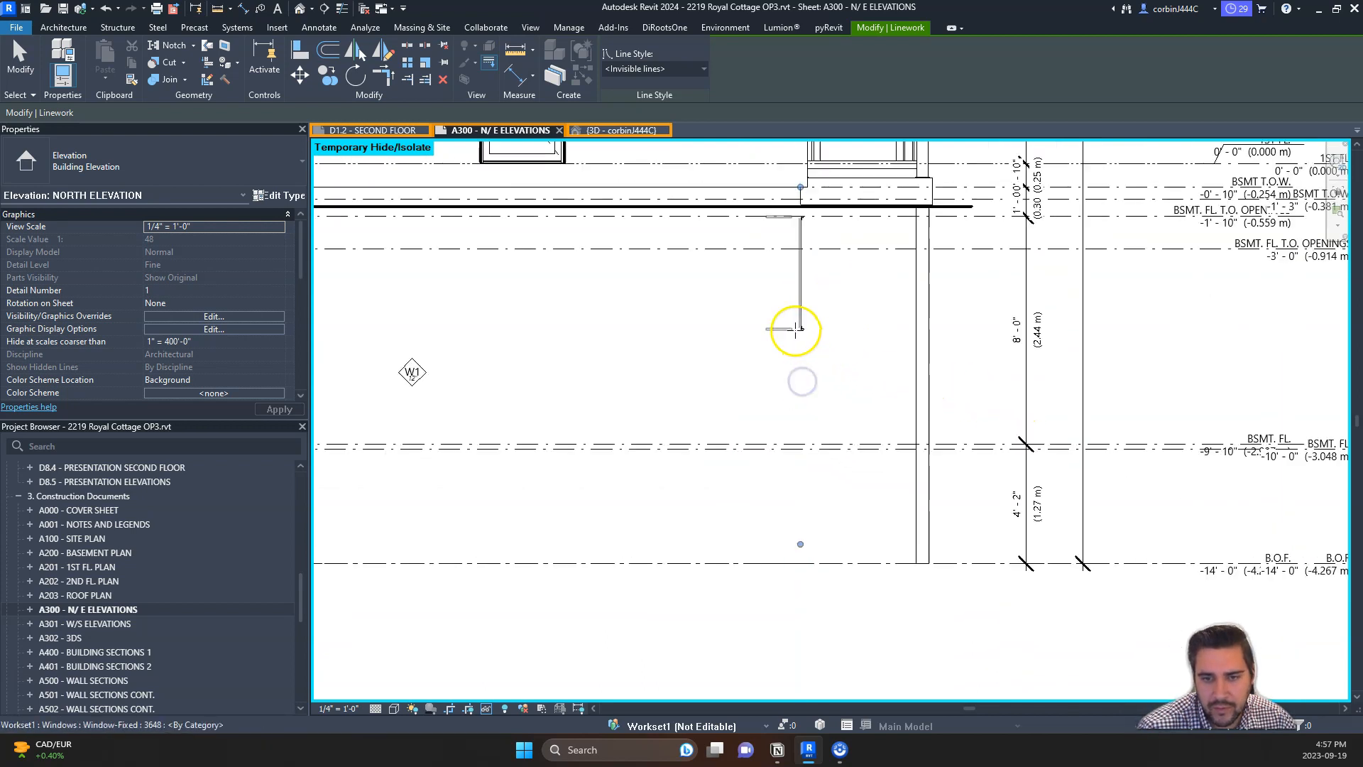
pyautogui.scroll(3, 801, 410)
# - Leave Linework and check which elements overlap at the right corner foundation wall's vertical edge
pyautogui.press('Escape')
pyautogui.press('Tab')
pyautogui.press('Tab')
pyautogui.press('Tab')
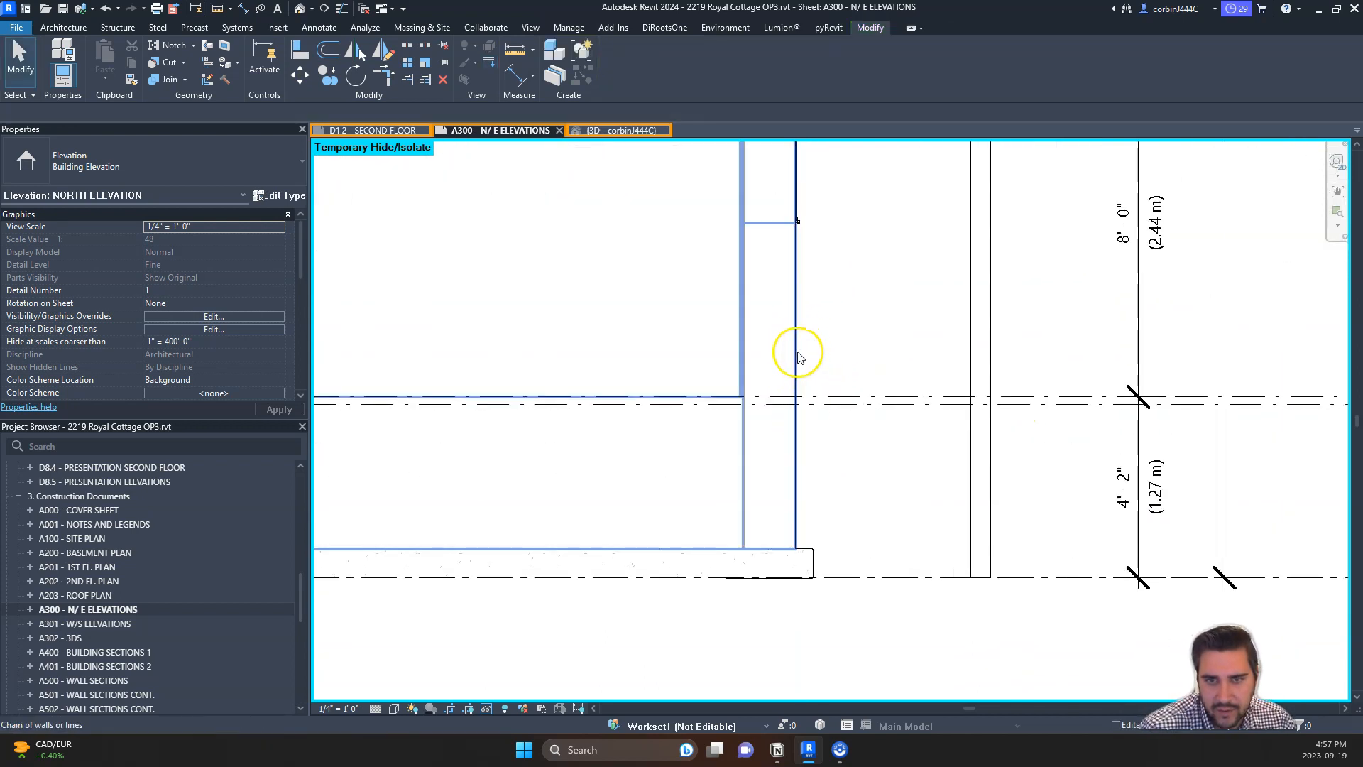
pyautogui.click(820, 492)
pyautogui.scroll(2, 811, 483)
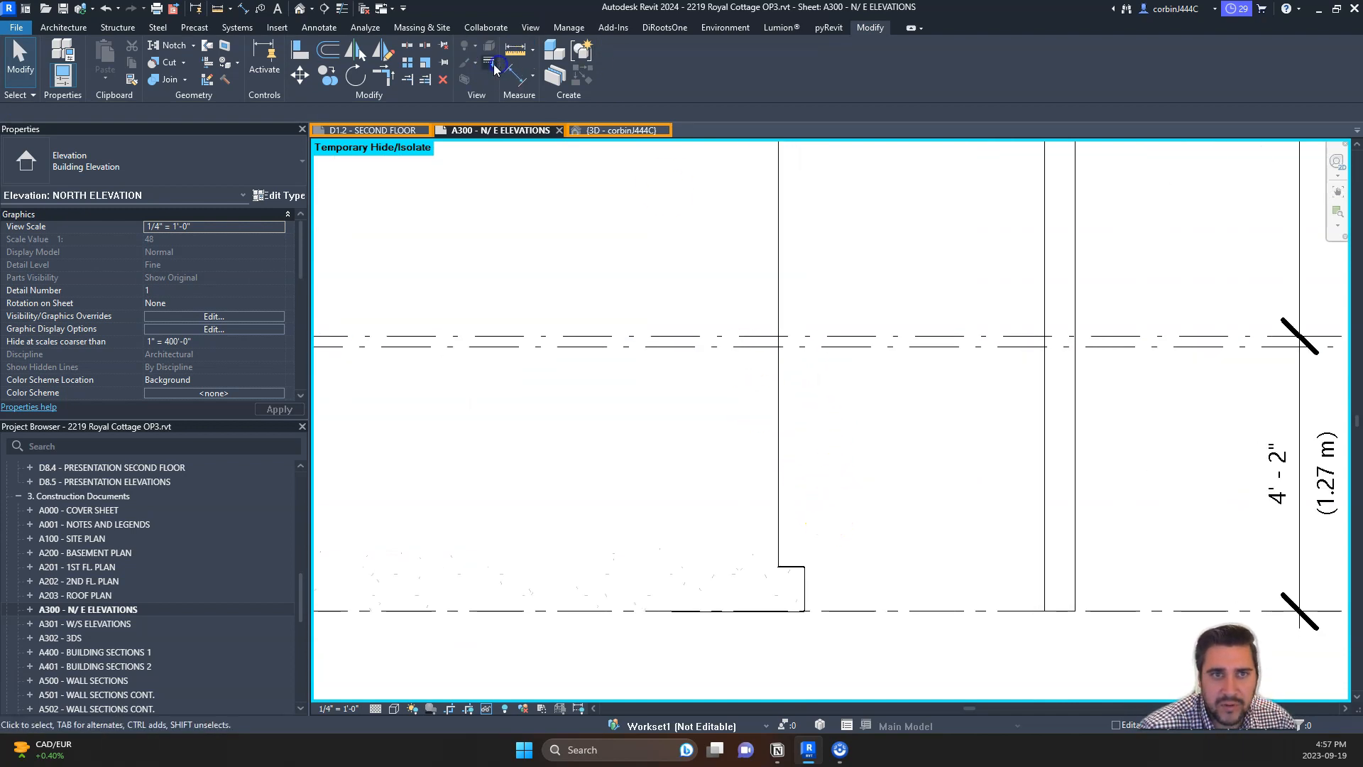
# - Reapply <Invisible lines> with Linework to the right corner's wall edge and to the footing's end and top ledge
pyautogui.click(490, 63)
pyautogui.click(781, 475)
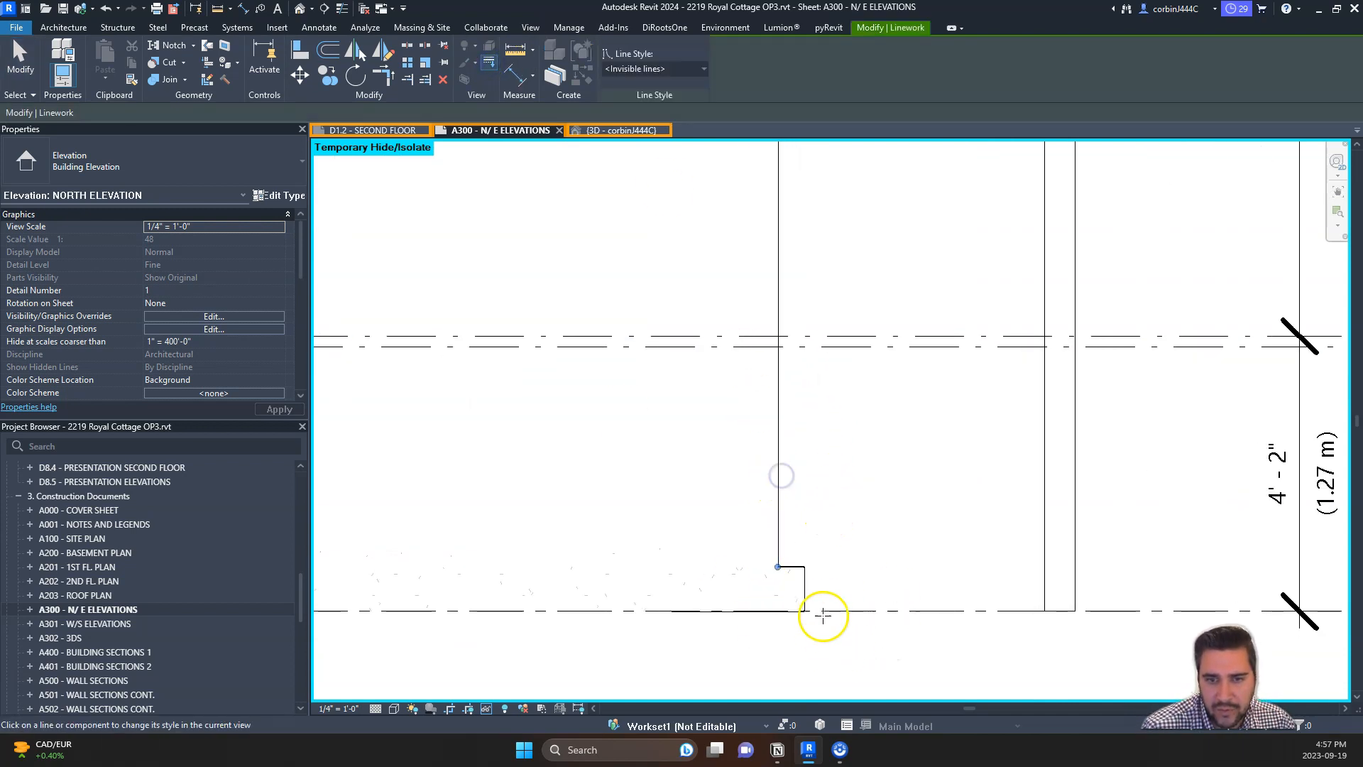
pyautogui.click(806, 584)
pyautogui.scroll(4, 793, 619)
pyautogui.click(783, 460)
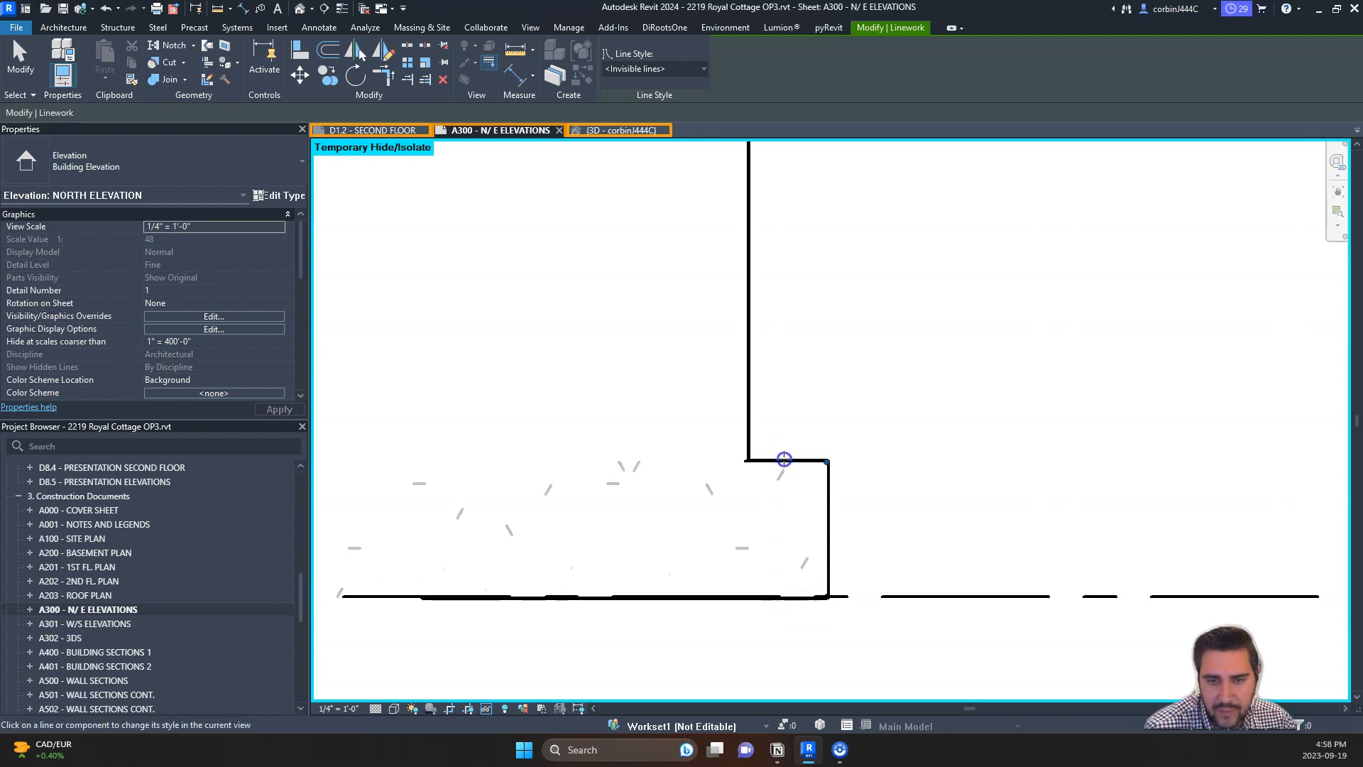
pyautogui.scroll(-3, 899, 496)
pyautogui.press('Escape')
pyautogui.scroll(-4, 906, 501)
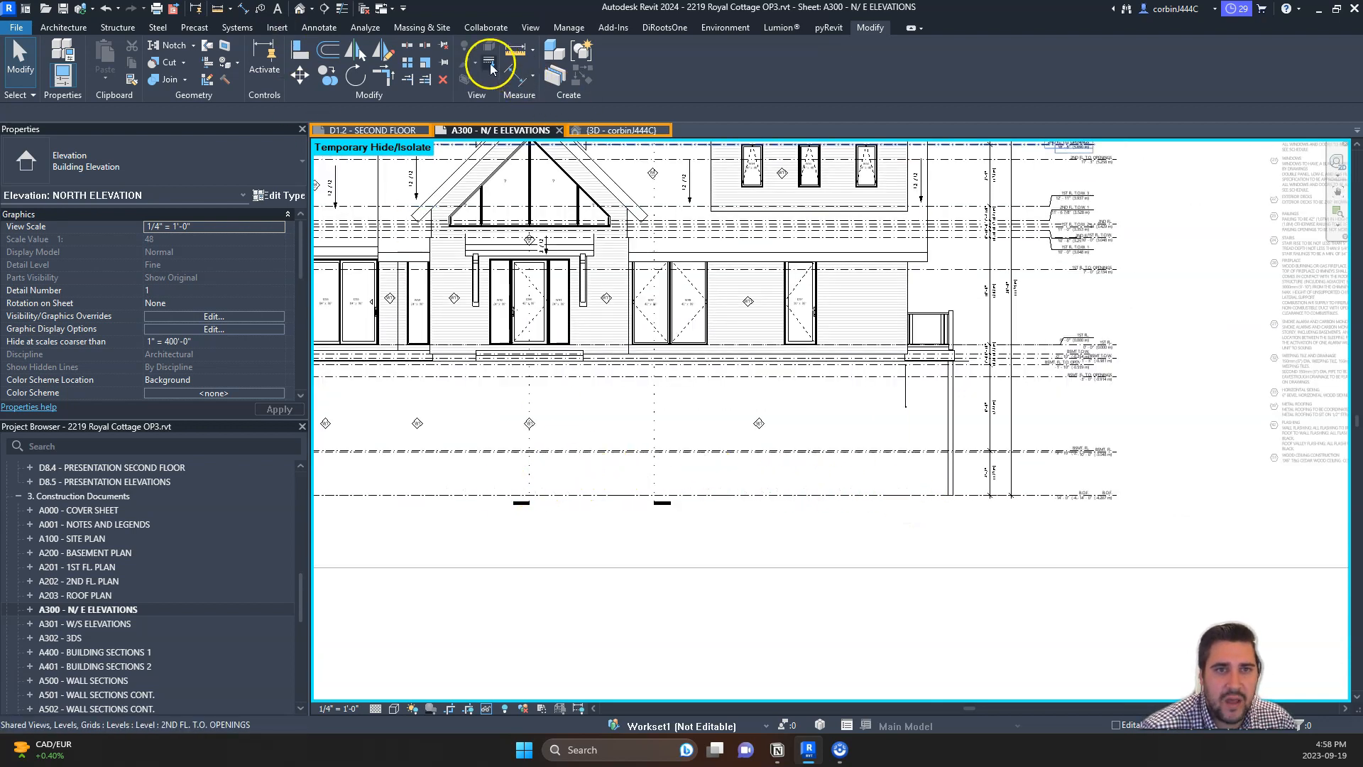
# - Use Linework with 04 Medium Wide - Dashed to restyle the vertical foundation wall edge right of the entry
pyautogui.click(490, 62)
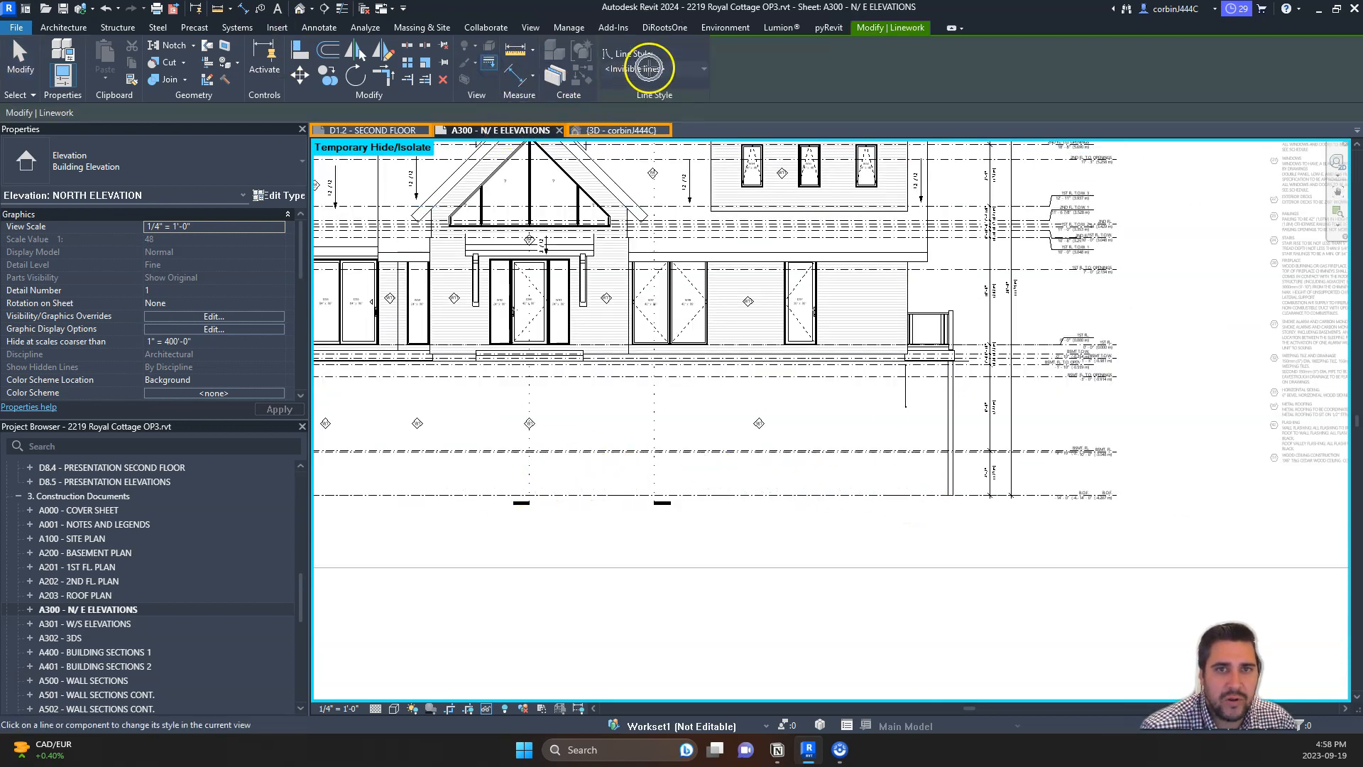
pyautogui.click(650, 69)
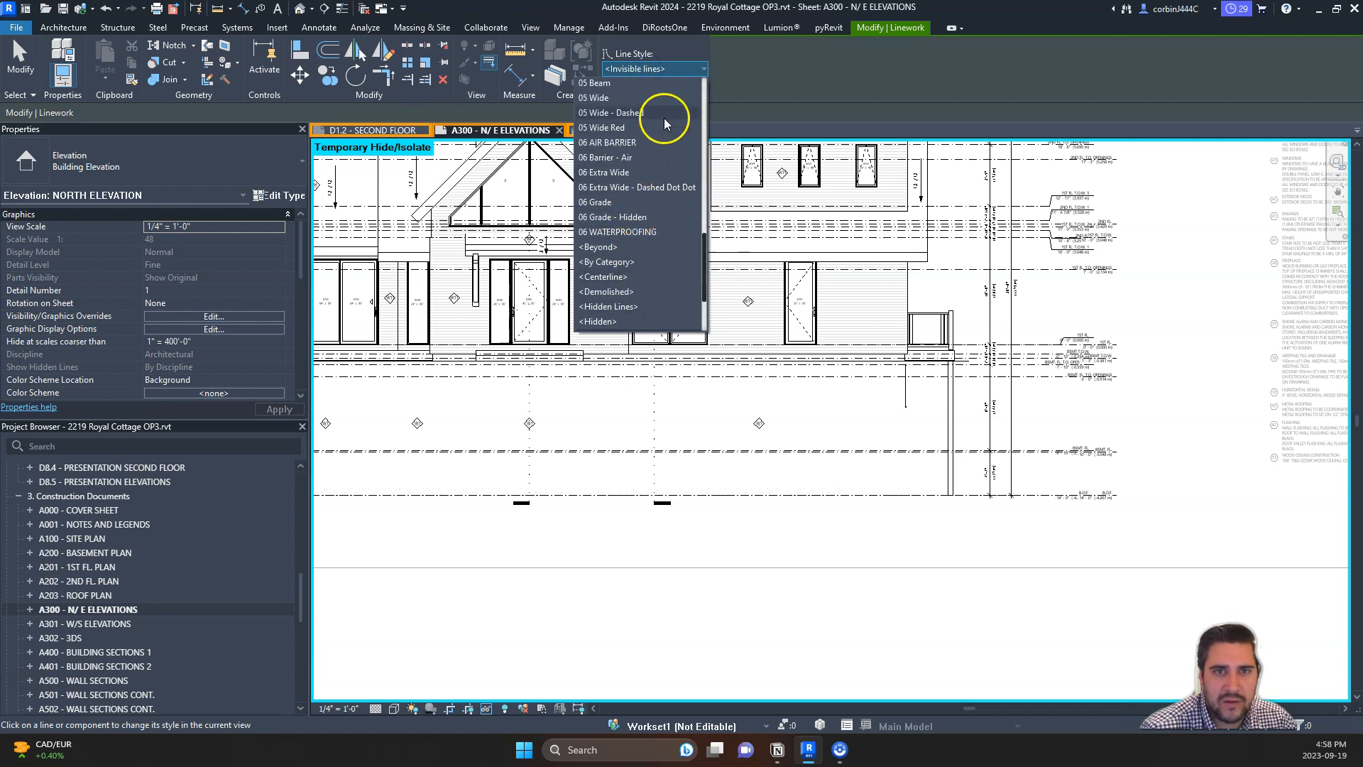
pyautogui.scroll(2, 649, 152)
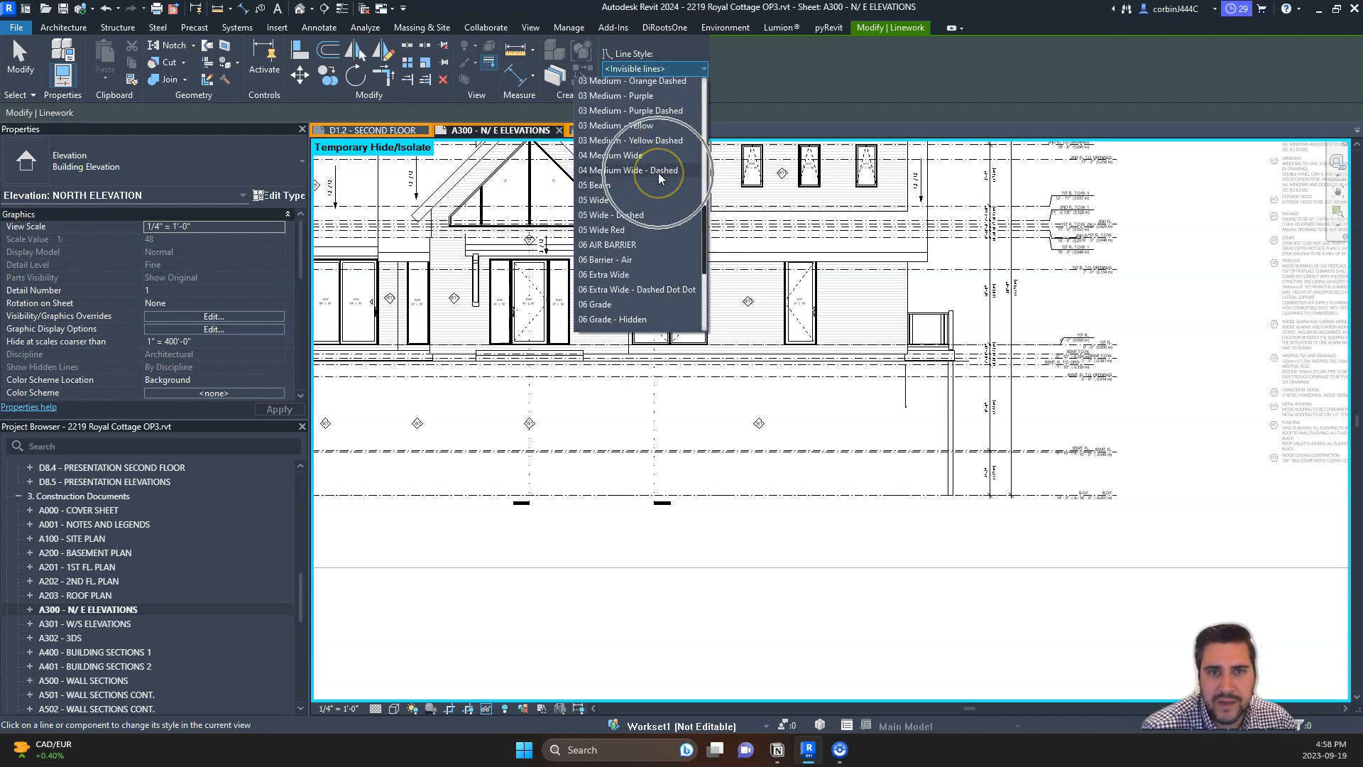
pyautogui.click(659, 170)
pyautogui.scroll(2, 580, 516)
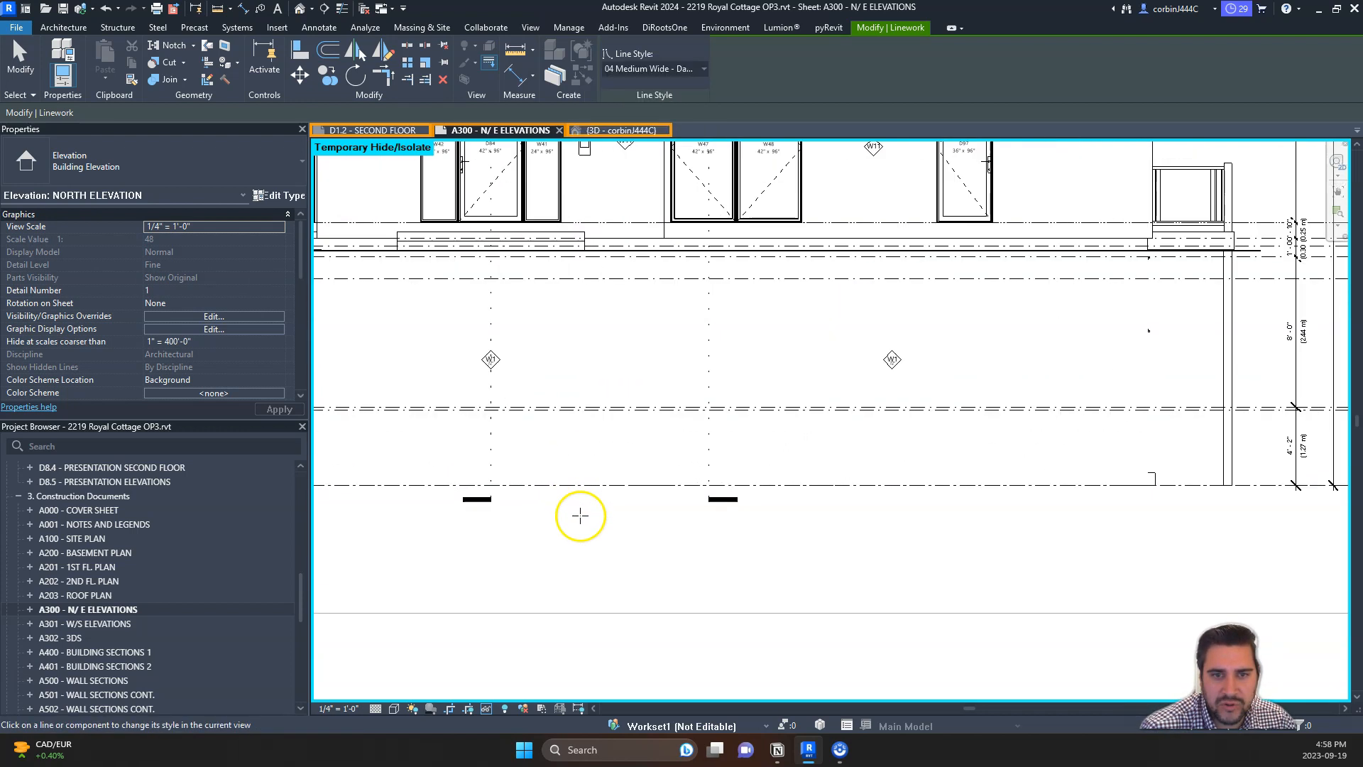
pyautogui.click(660, 353)
# - Apply 04 Medium Wide - Dashed to the footing's top and bottom edges on both sides of the dashed vertical wall edge
pyautogui.scroll(2, 653, 492)
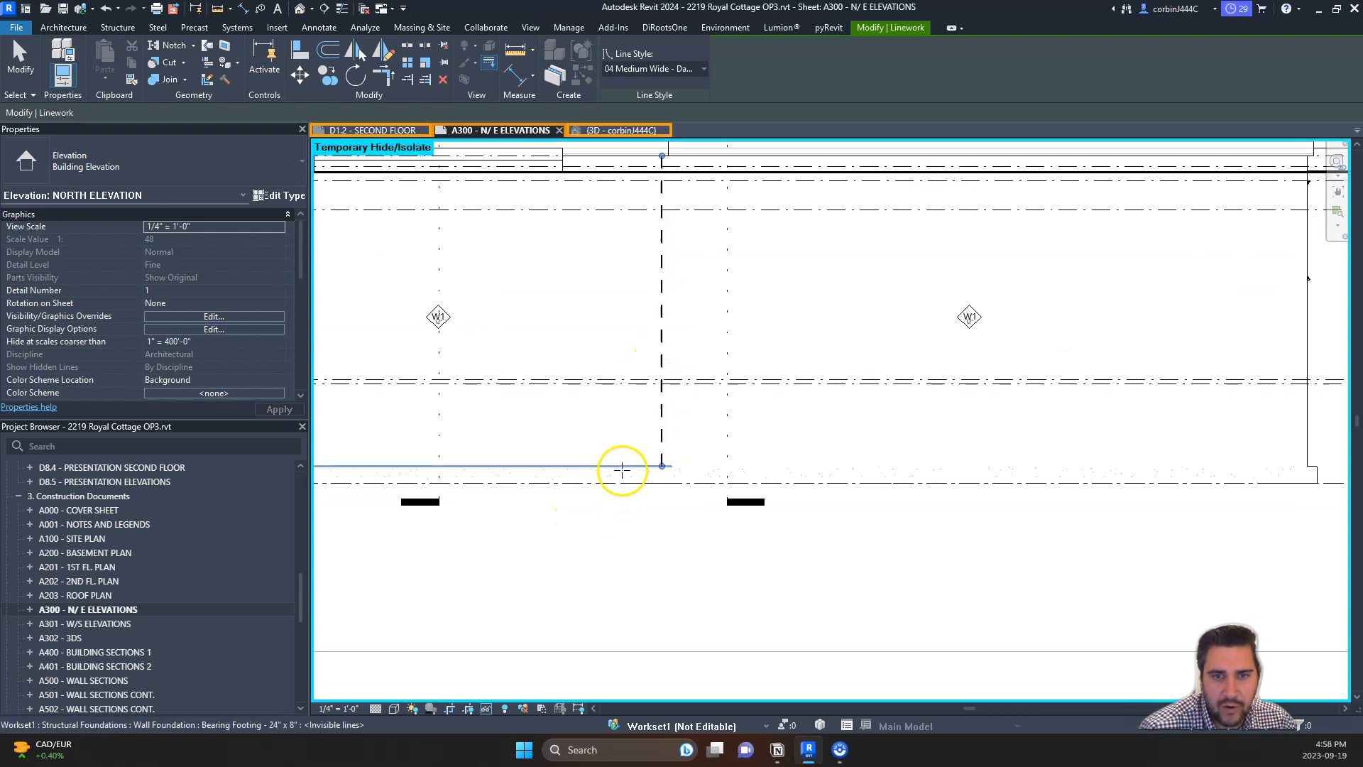
pyautogui.scroll(2, 679, 488)
pyautogui.click(667, 454)
pyautogui.click(701, 477)
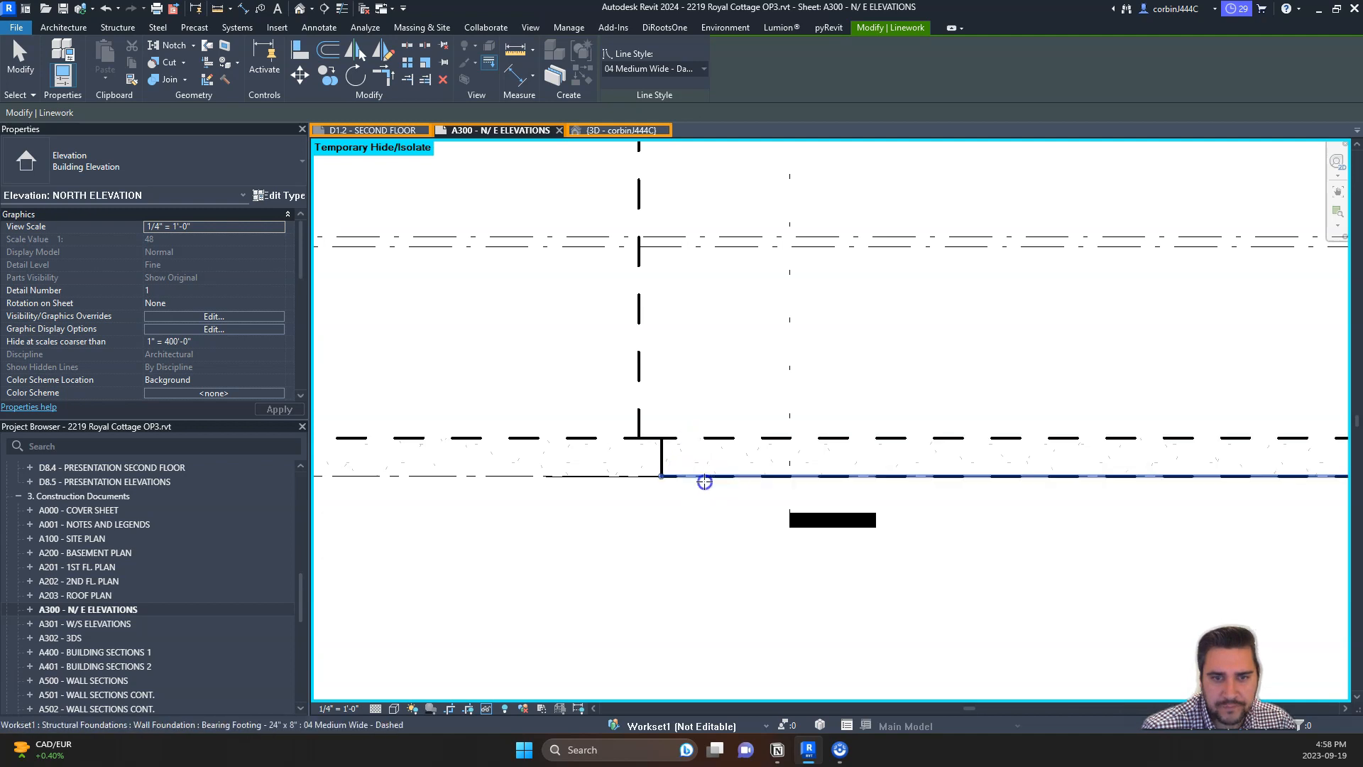
pyautogui.click(605, 477)
# - Apply 04 Medium Wide - Dashed to the foundation jog's right wall edge and the footing's edges around and left of it
pyautogui.scroll(-5, 928, 472)
pyautogui.scroll(2, 678, 485)
pyautogui.scroll(2, 717, 447)
pyautogui.click(663, 458)
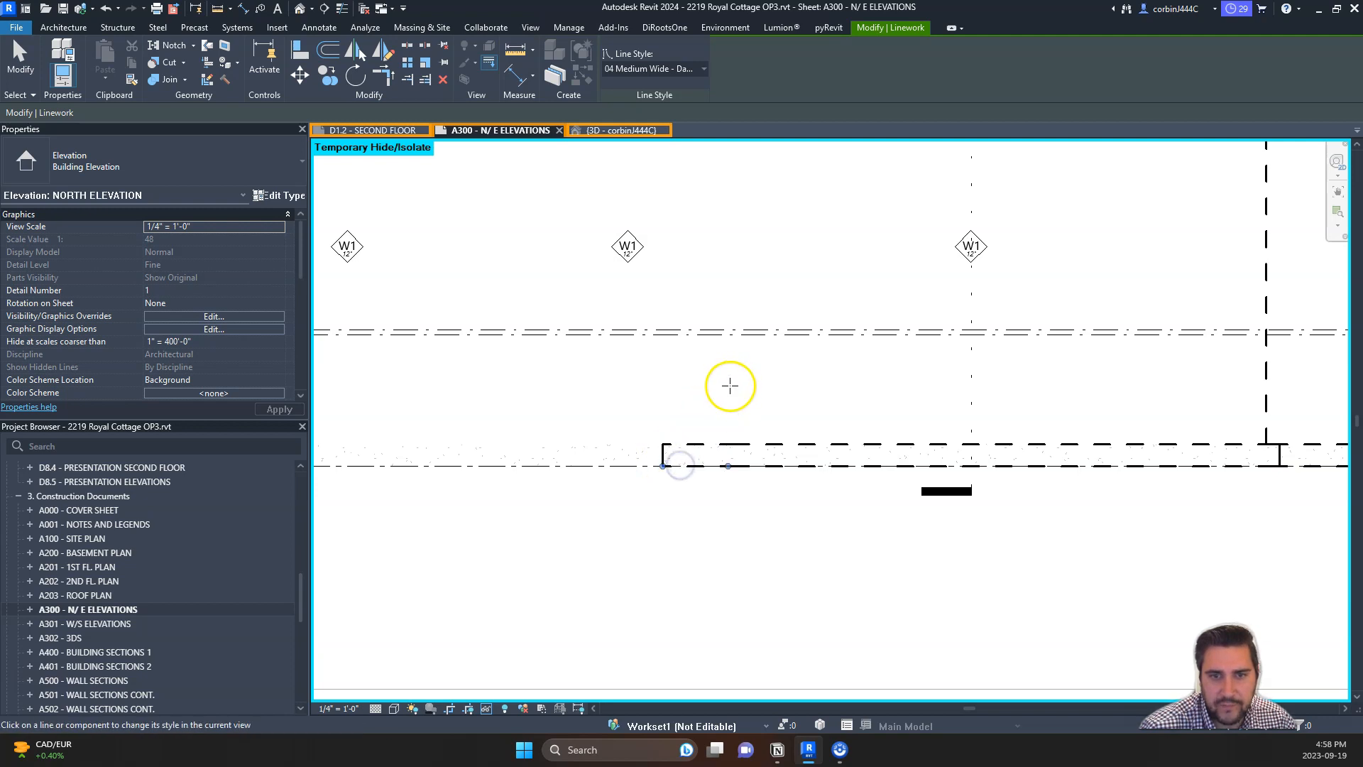
pyautogui.click(674, 398)
pyautogui.click(533, 443)
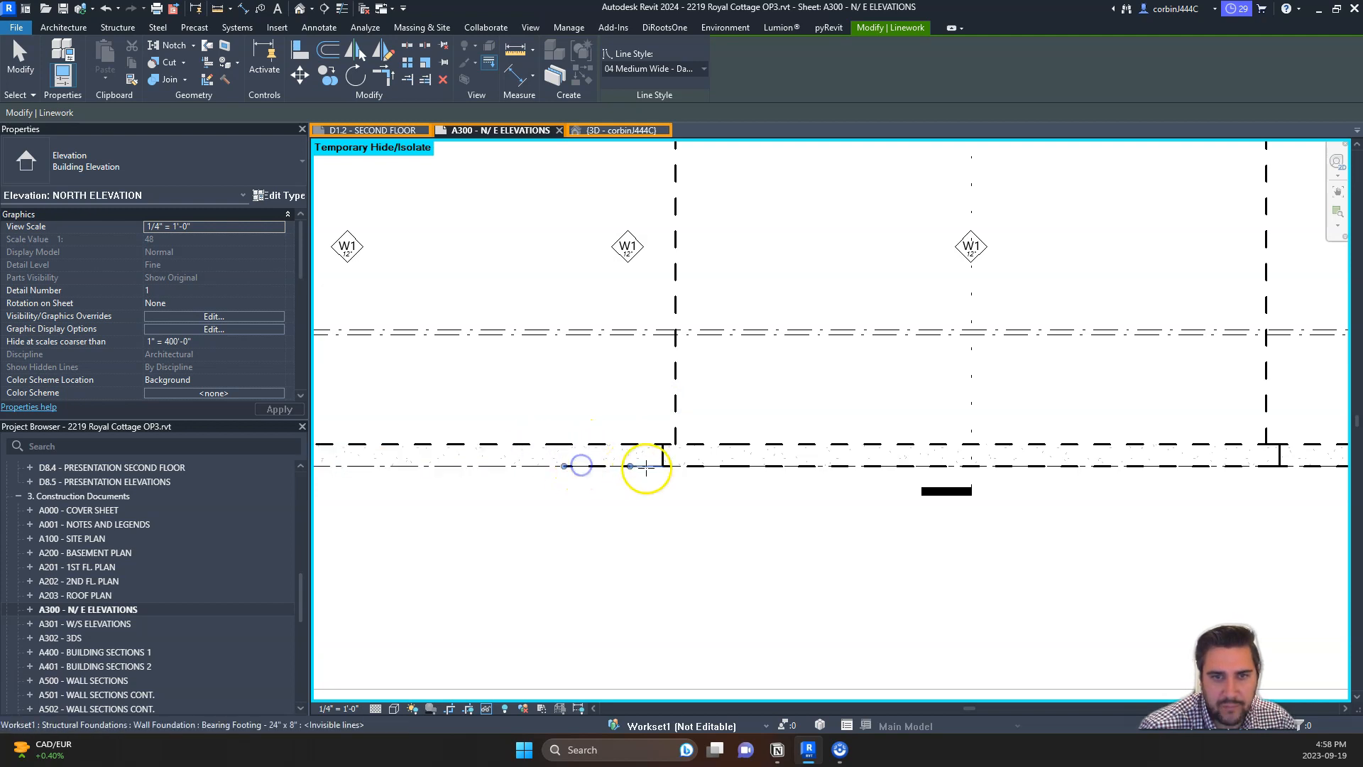
pyautogui.click(577, 466)
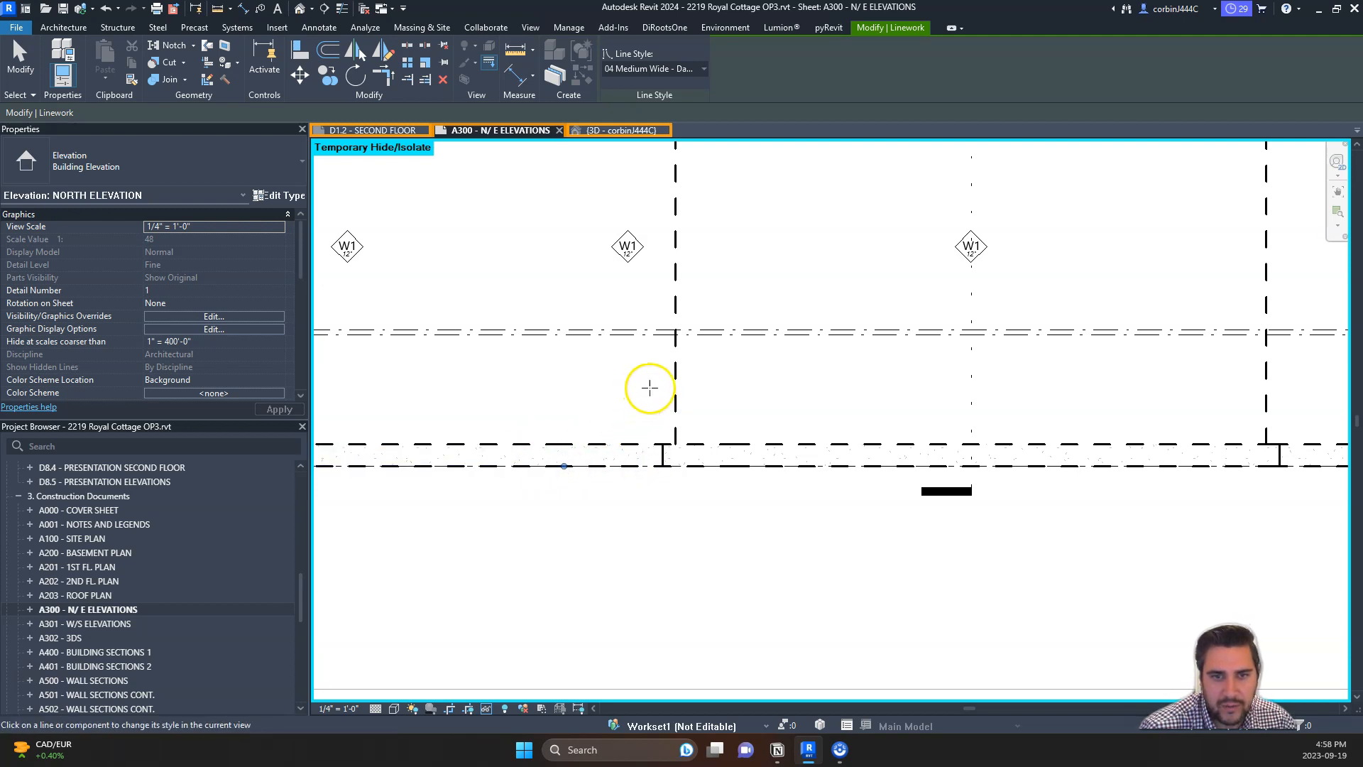
# - Apply 04 Medium Wide - Dashed to the remaining vertical foundation wall edge left of the entry and to the left corner's wall edge
pyautogui.click(575, 387)
pyautogui.scroll(-7, 841, 456)
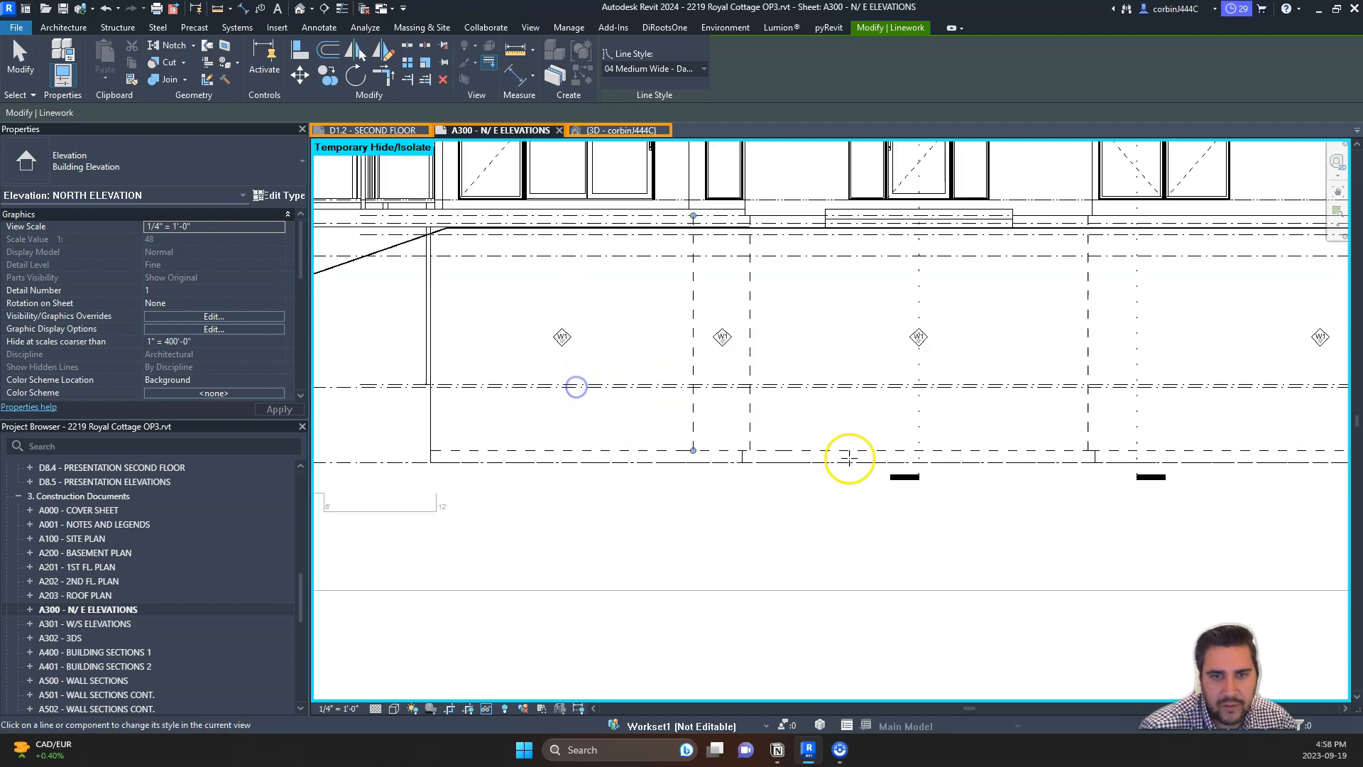
pyautogui.scroll(6, 575, 465)
pyautogui.scroll(1, 568, 426)
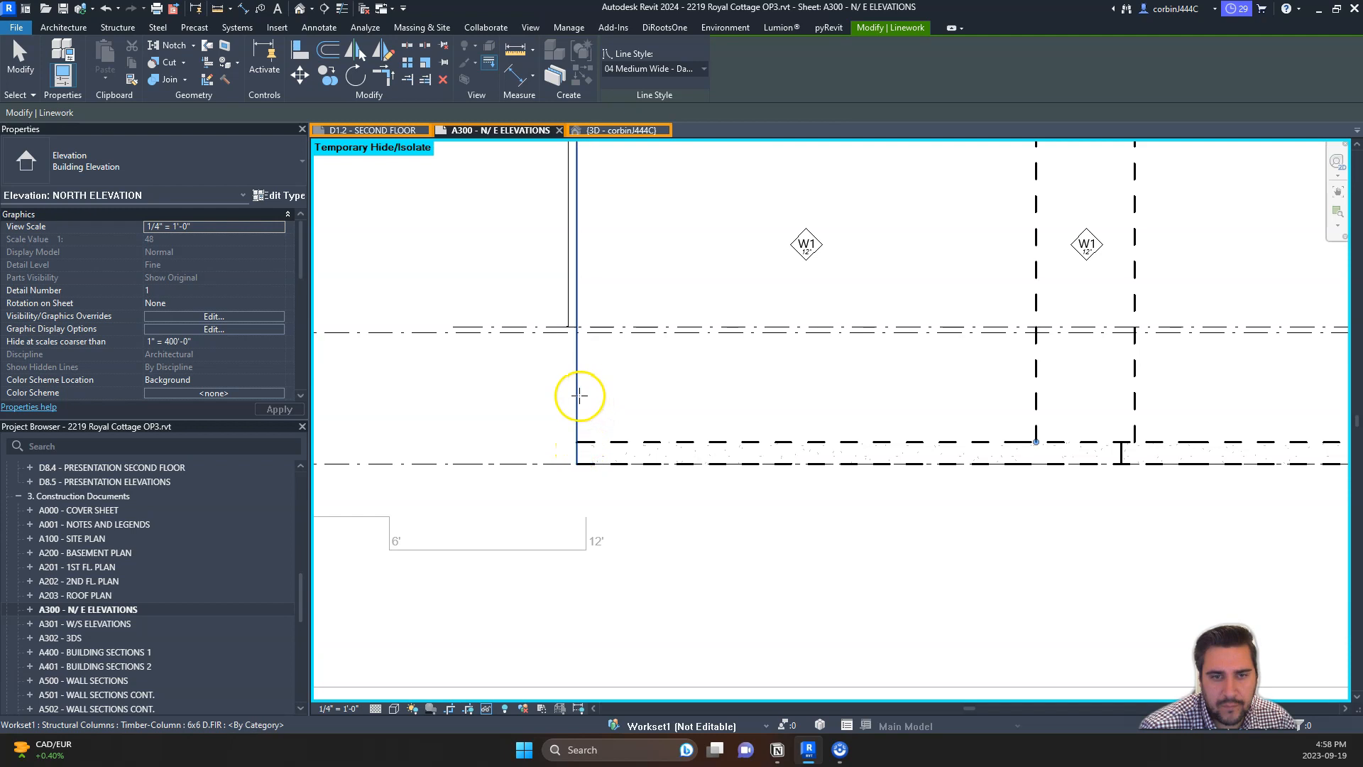
pyautogui.scroll(2, 566, 450)
pyautogui.scroll(-1, 541, 431)
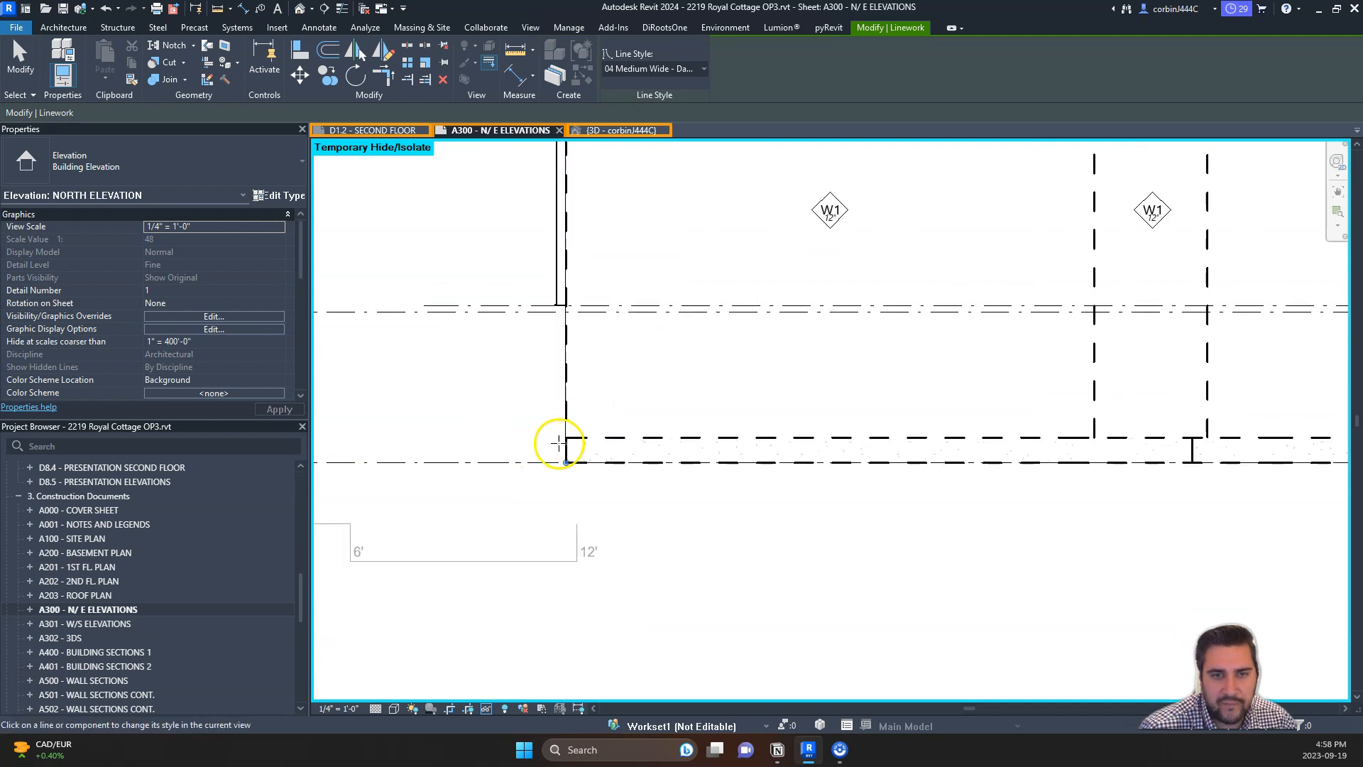
pyautogui.scroll(-3, 541, 444)
pyautogui.scroll(-1, 497, 424)
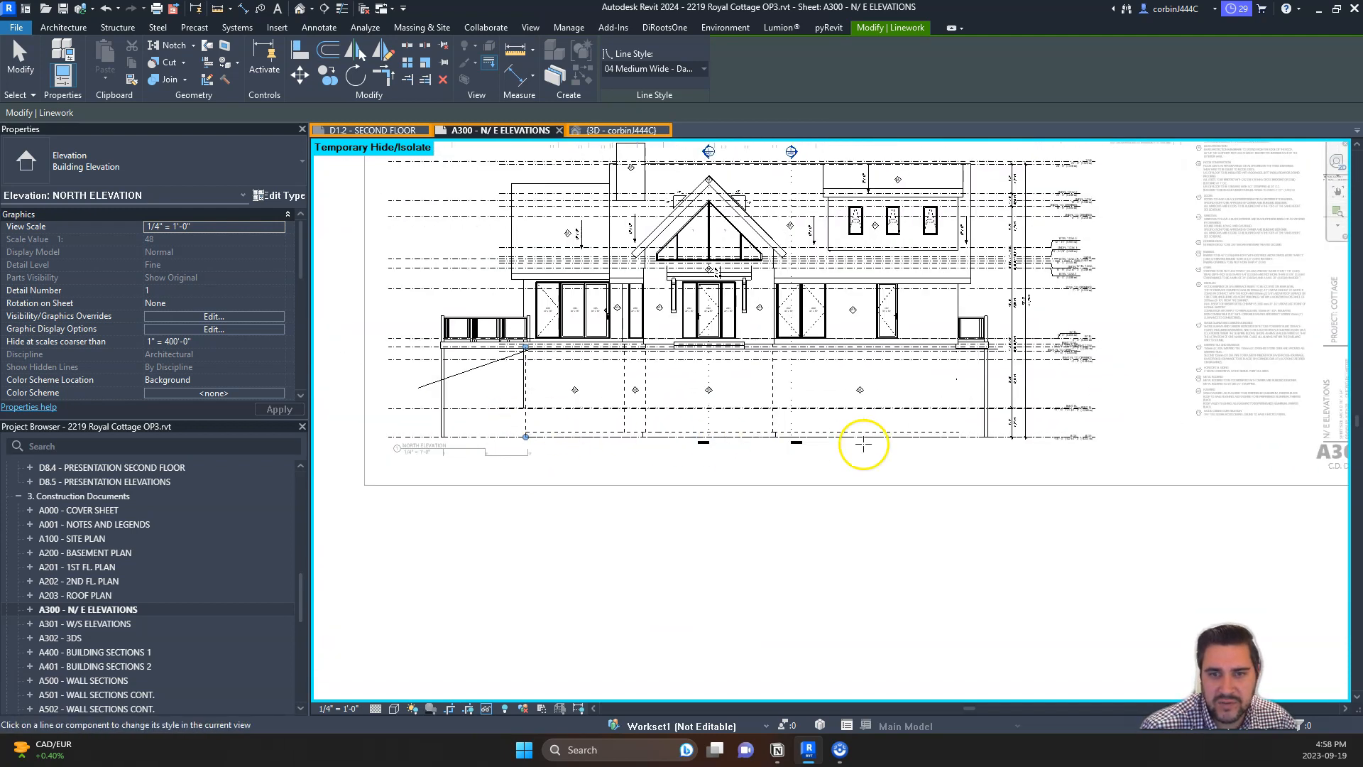
# - Apply 04 Medium Wide - Dashed to the right corner's foundation wall edge and the short end edge of its footing
pyautogui.scroll(5, 994, 448)
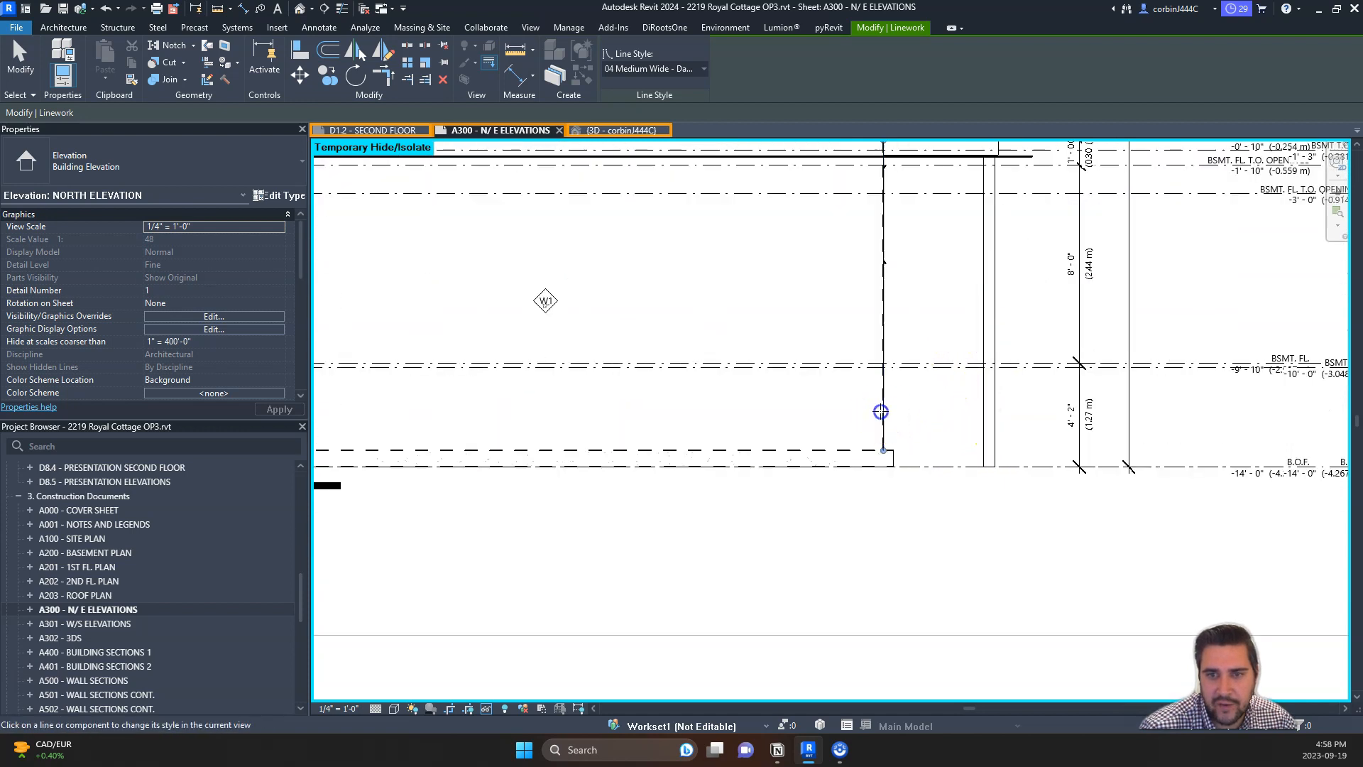
pyautogui.scroll(3, 884, 454)
pyautogui.click(909, 474)
pyautogui.scroll(-4, 952, 479)
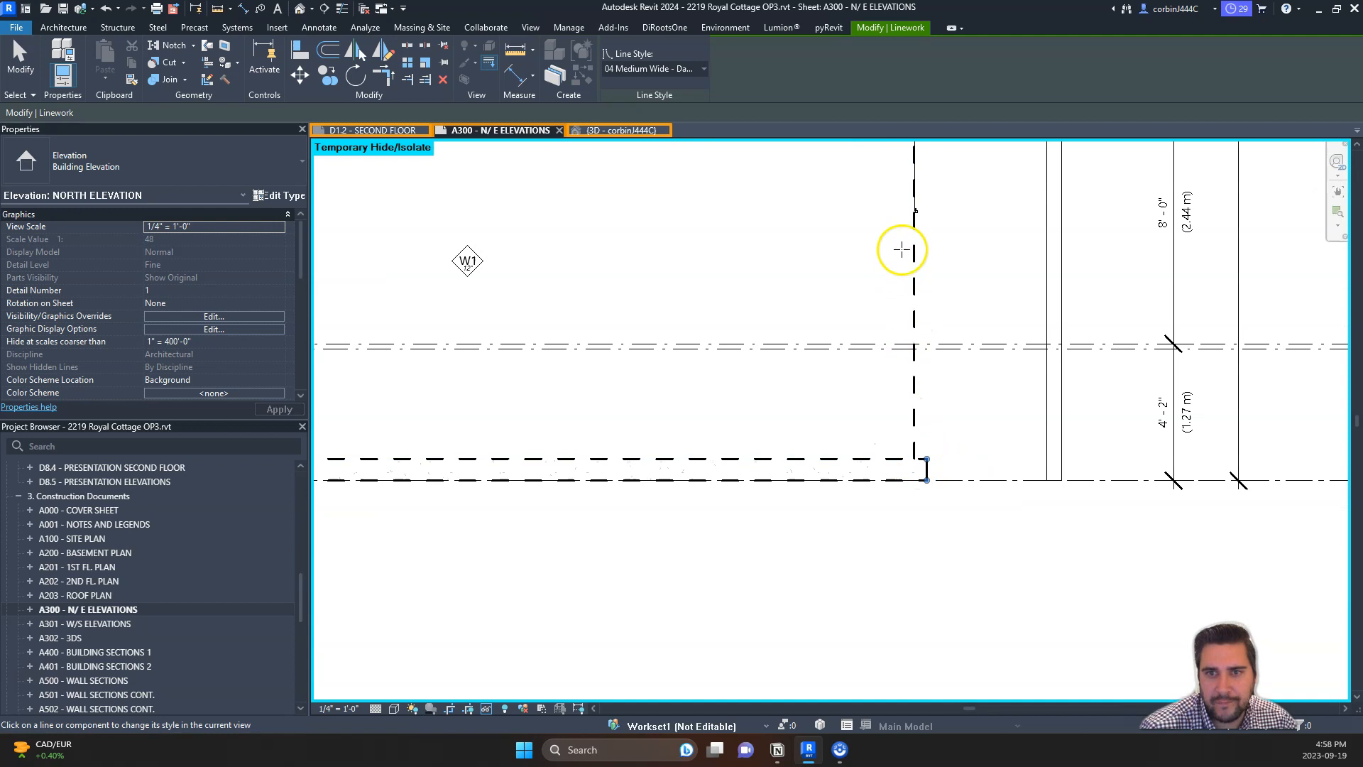
pyautogui.scroll(2, 902, 250)
pyautogui.scroll(-5, 931, 231)
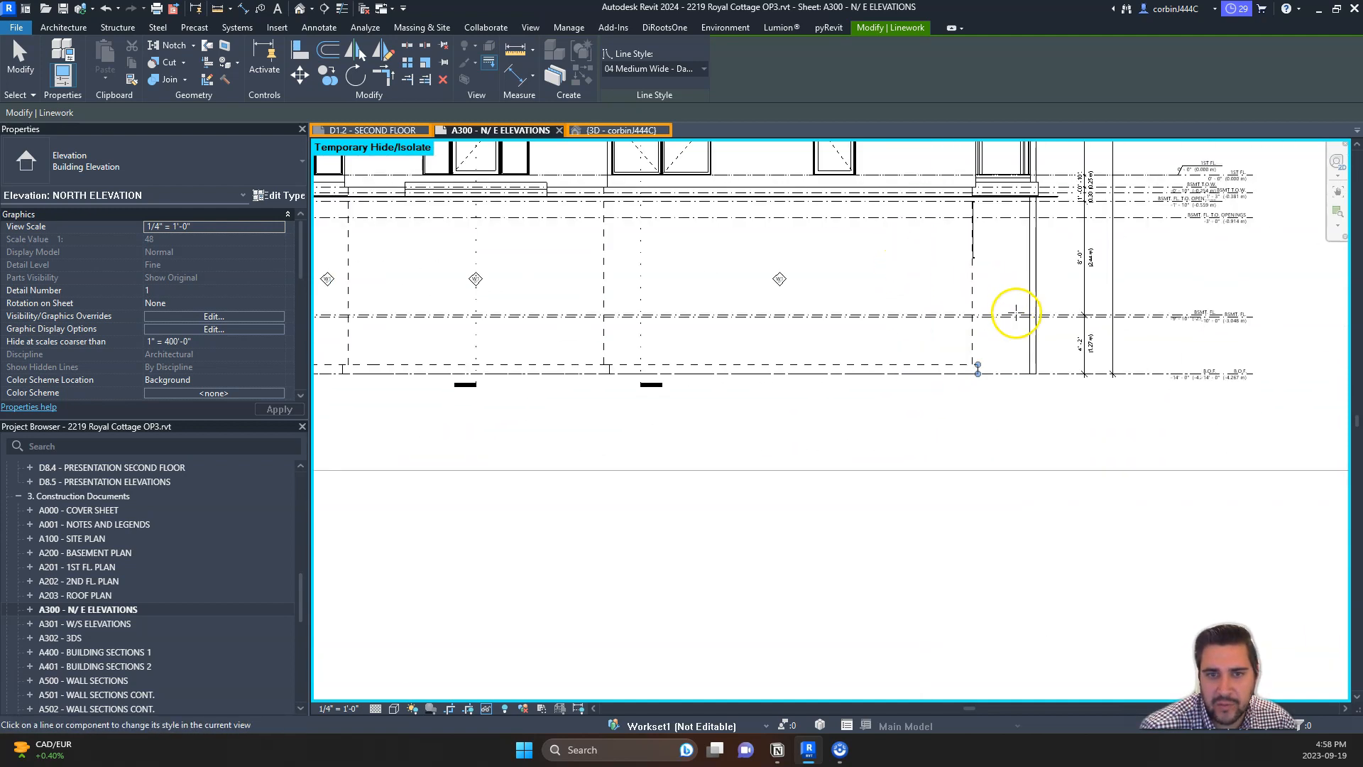
# - Draw a vertical 04 Medium Wide detail line on the foundation jog's wall edge from the underside of the siding to the grade line
pyautogui.scroll(-5, 767, 497)
pyautogui.scroll(5, 377, 374)
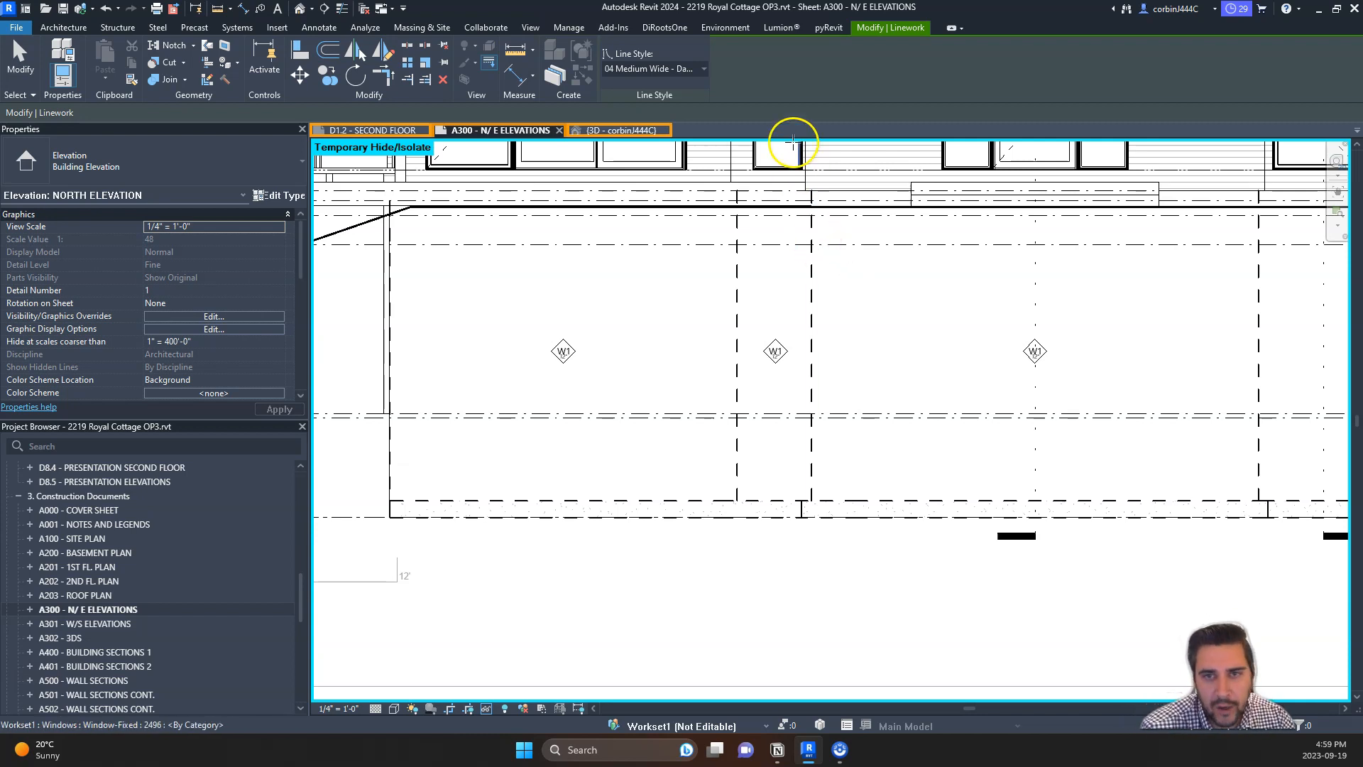
pyautogui.scroll(5, 793, 144)
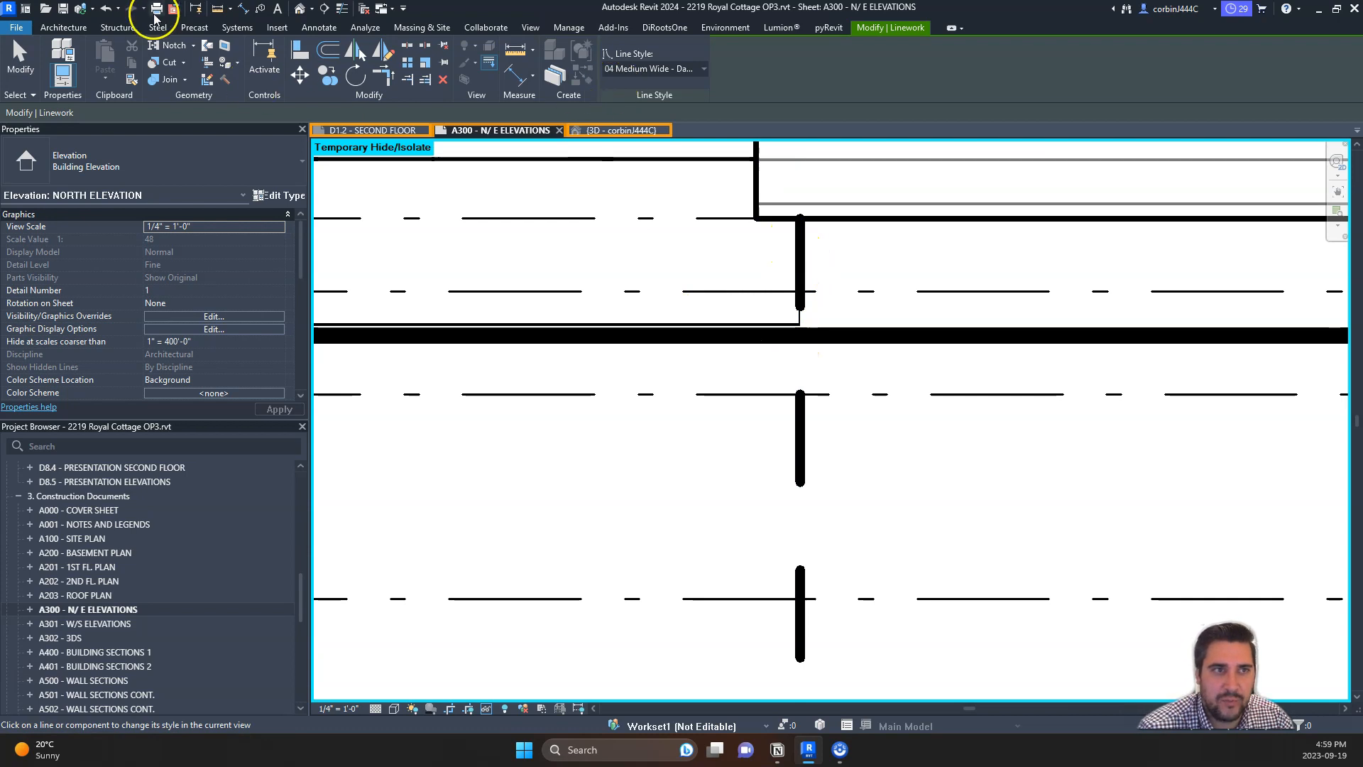
pyautogui.click(277, 28)
pyautogui.click(318, 27)
pyautogui.click(362, 60)
pyautogui.click(797, 299)
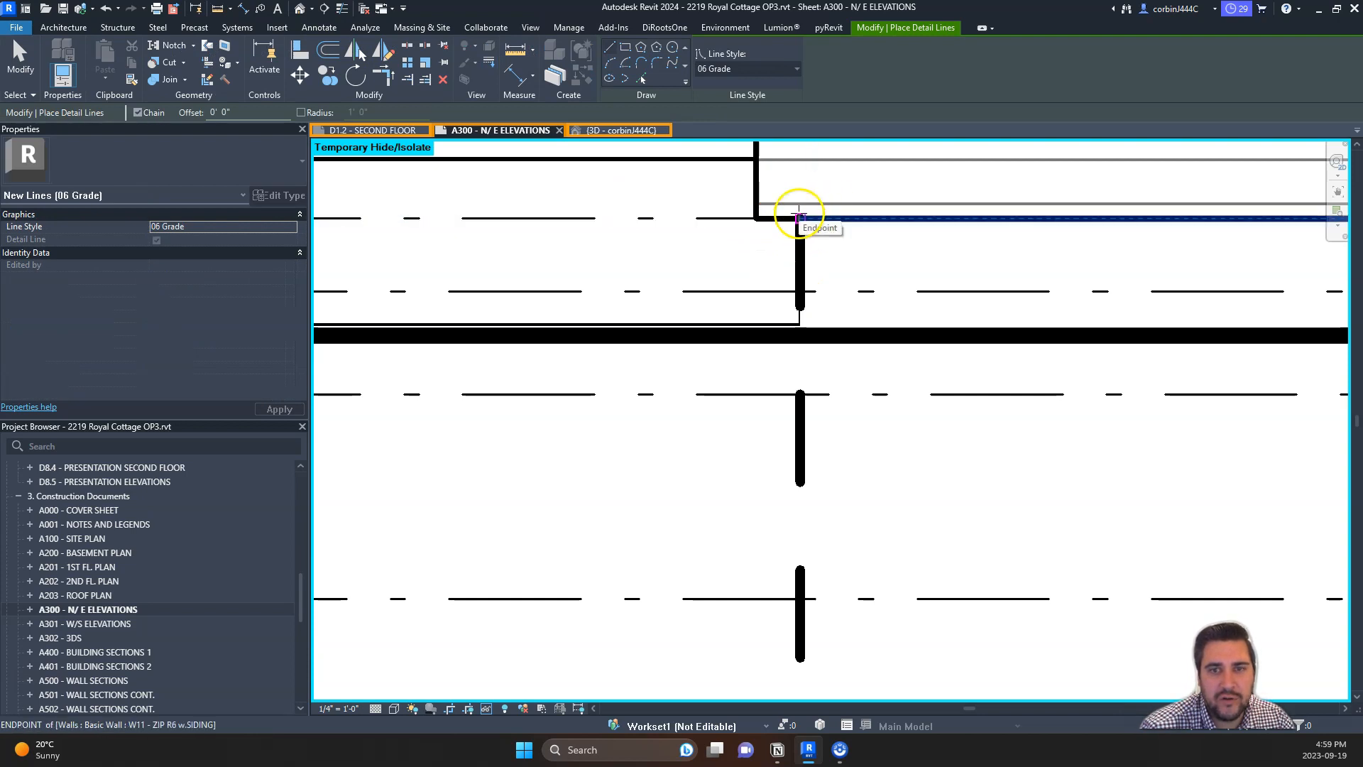
pyautogui.click(752, 71)
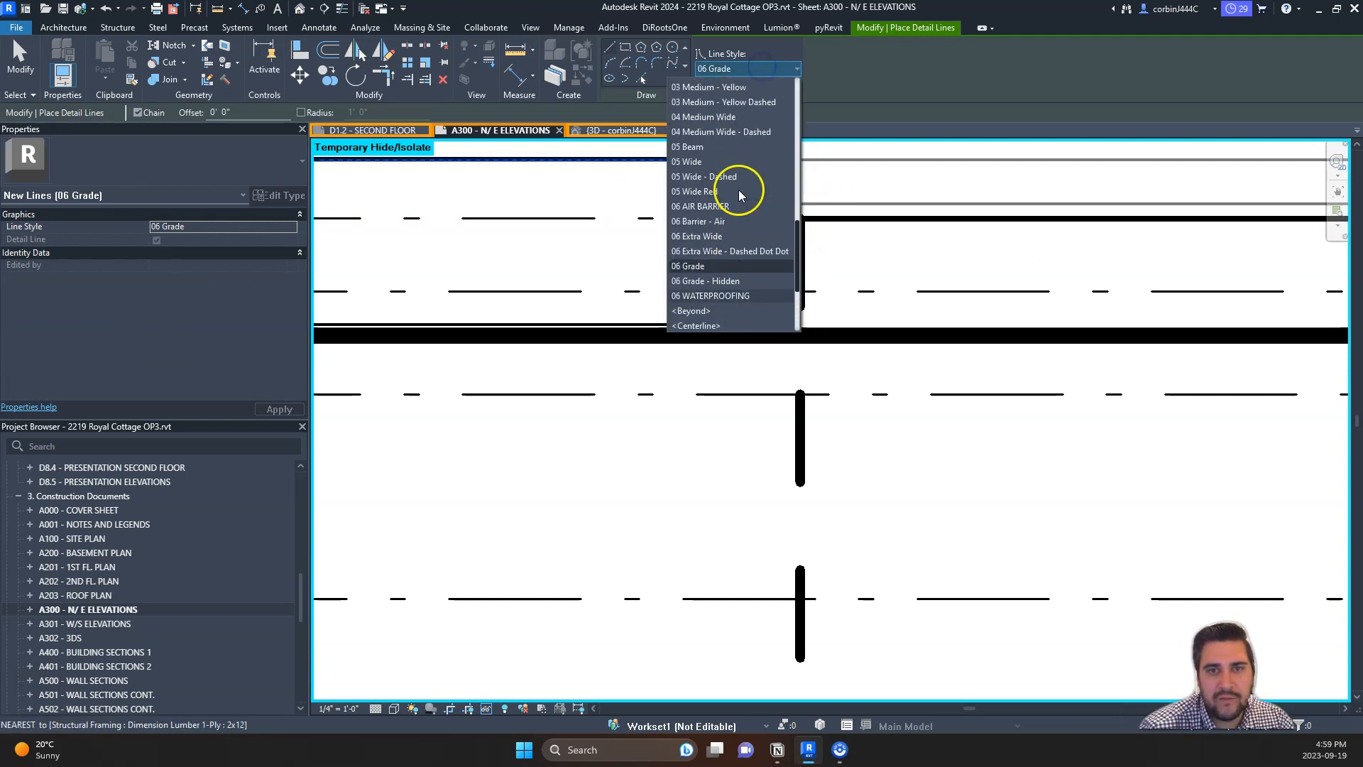
pyautogui.click(733, 119)
pyautogui.click(800, 218)
pyautogui.click(801, 328)
pyautogui.press('Escape')
# - Examine the other foundation wall edges and footings on the North Elevation, and end the Detail Line command
pyautogui.scroll(-5, 669, 304)
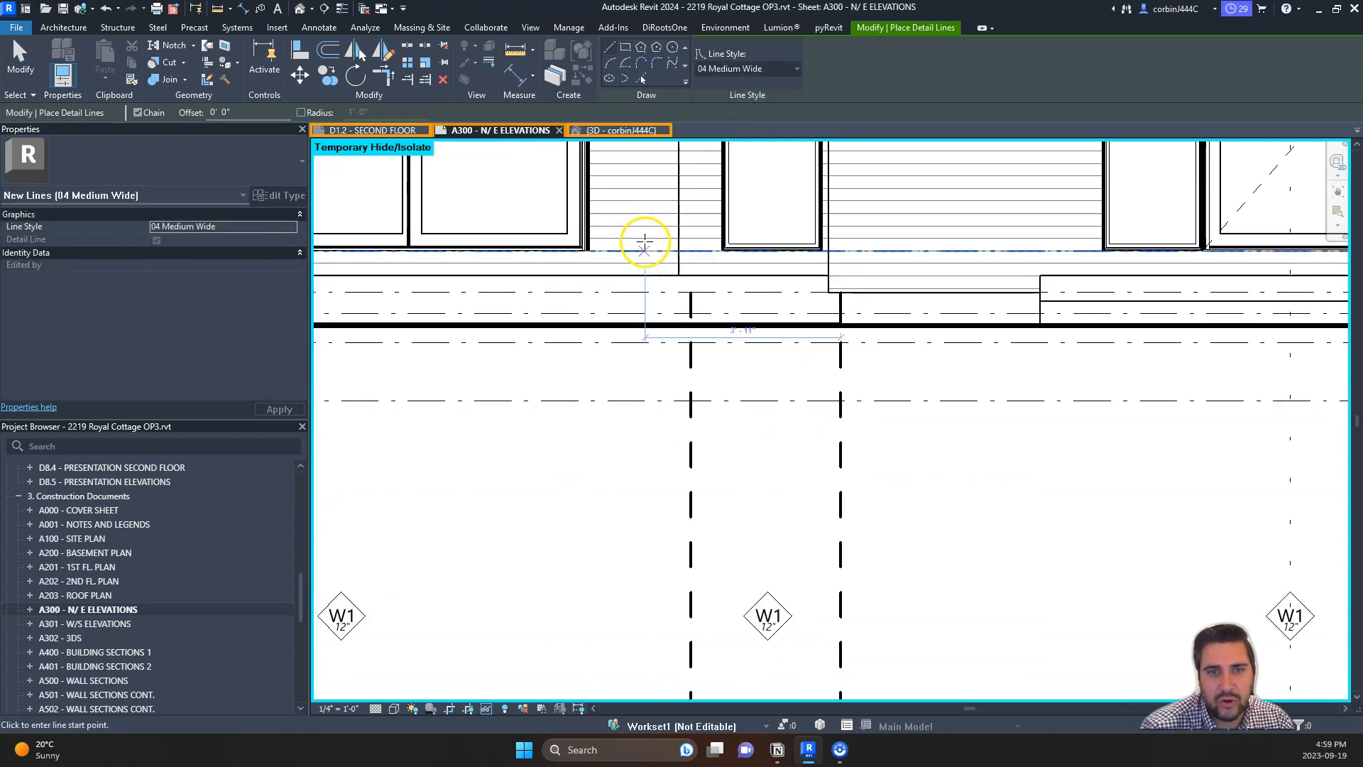
pyautogui.scroll(3, 644, 243)
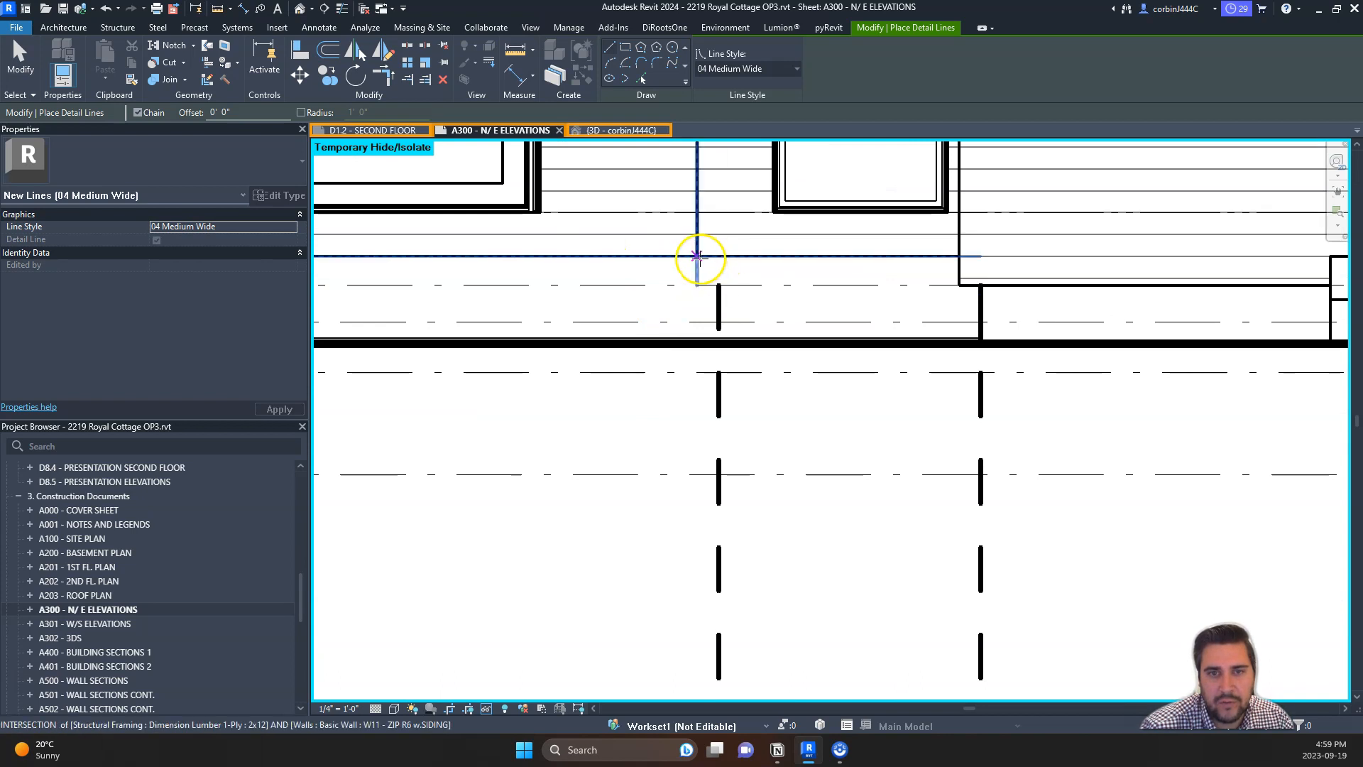
pyautogui.scroll(-5, 808, 222)
pyautogui.scroll(-3, 632, 429)
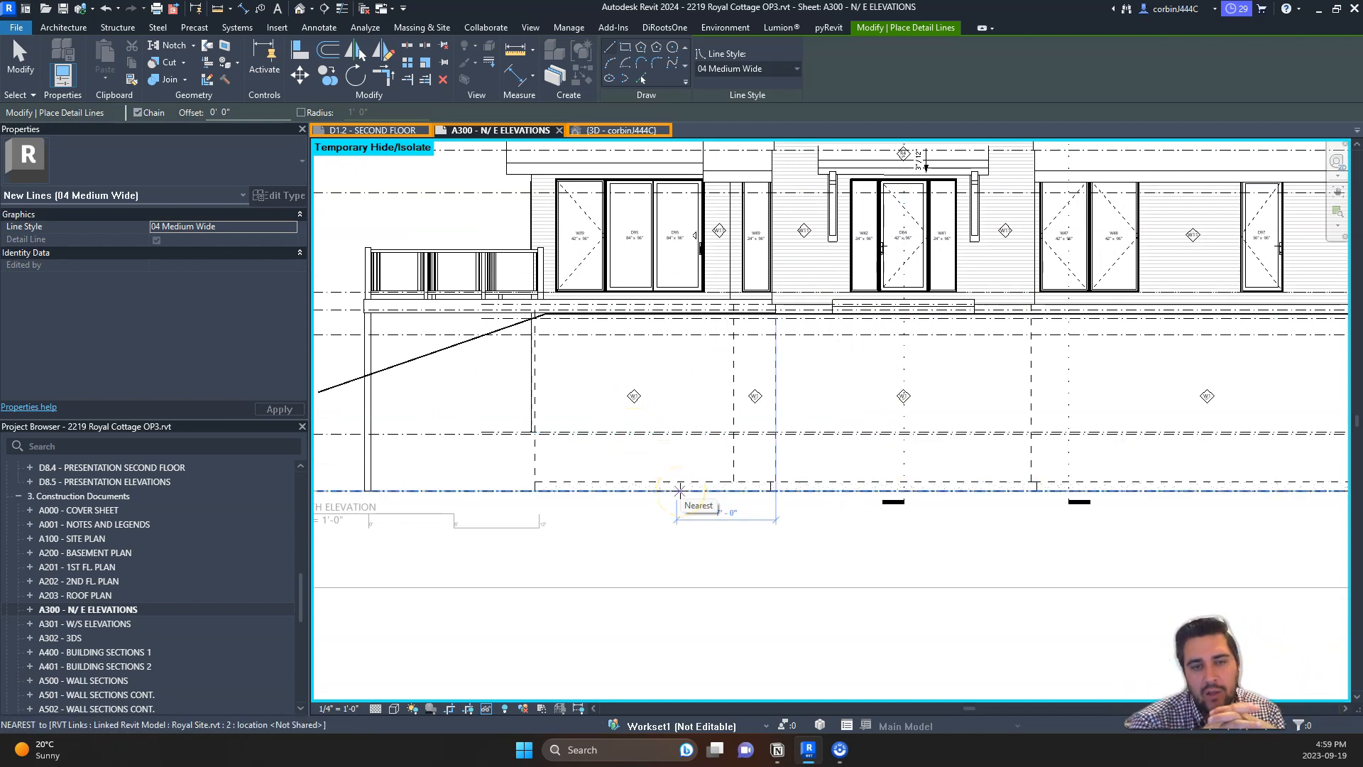
pyautogui.scroll(-3, 675, 480)
pyautogui.scroll(5, 624, 386)
pyautogui.press('Escape')
pyautogui.press('Escape')
# - Copy the deck's outer 6x6 timber column to the clipboard and change the original to Concrete-Rectangular-Column 12 x 12
pyautogui.click(614, 410)
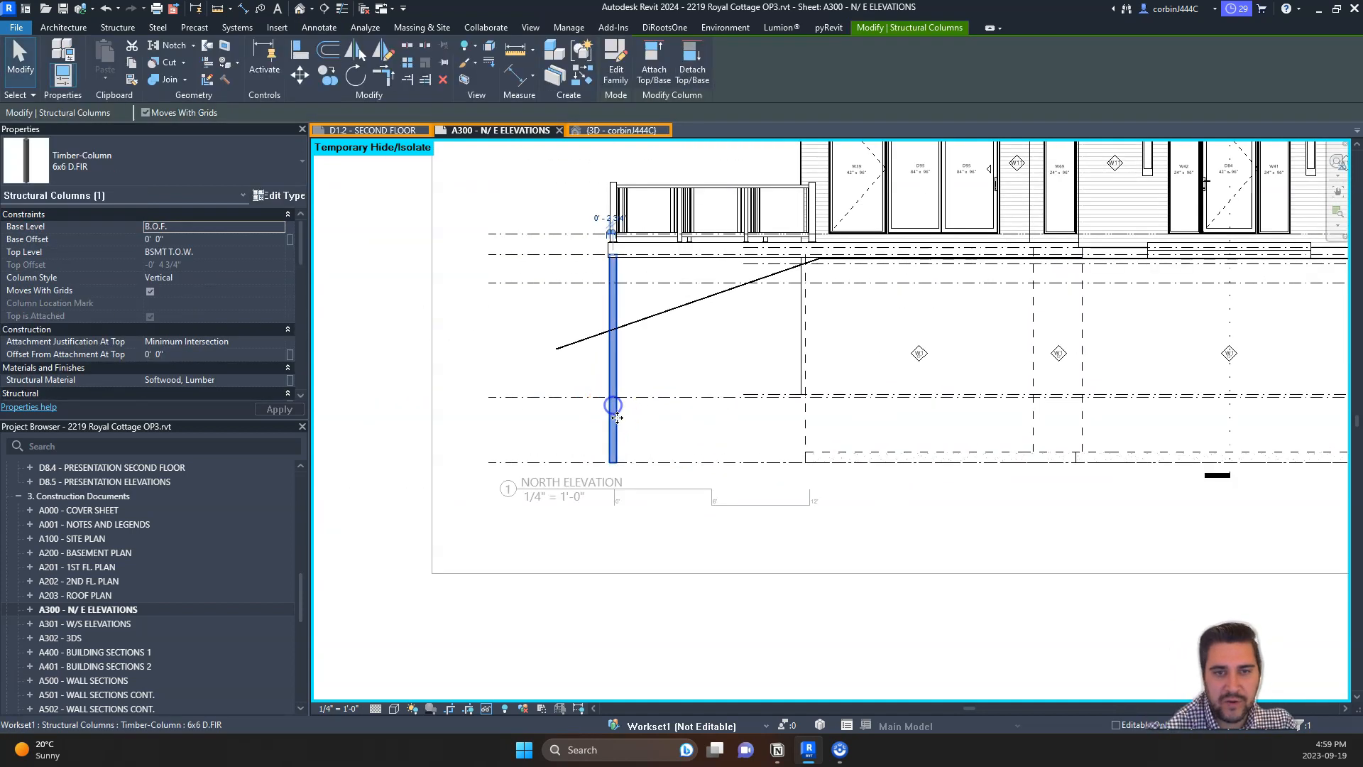
pyautogui.scroll(2, 578, 353)
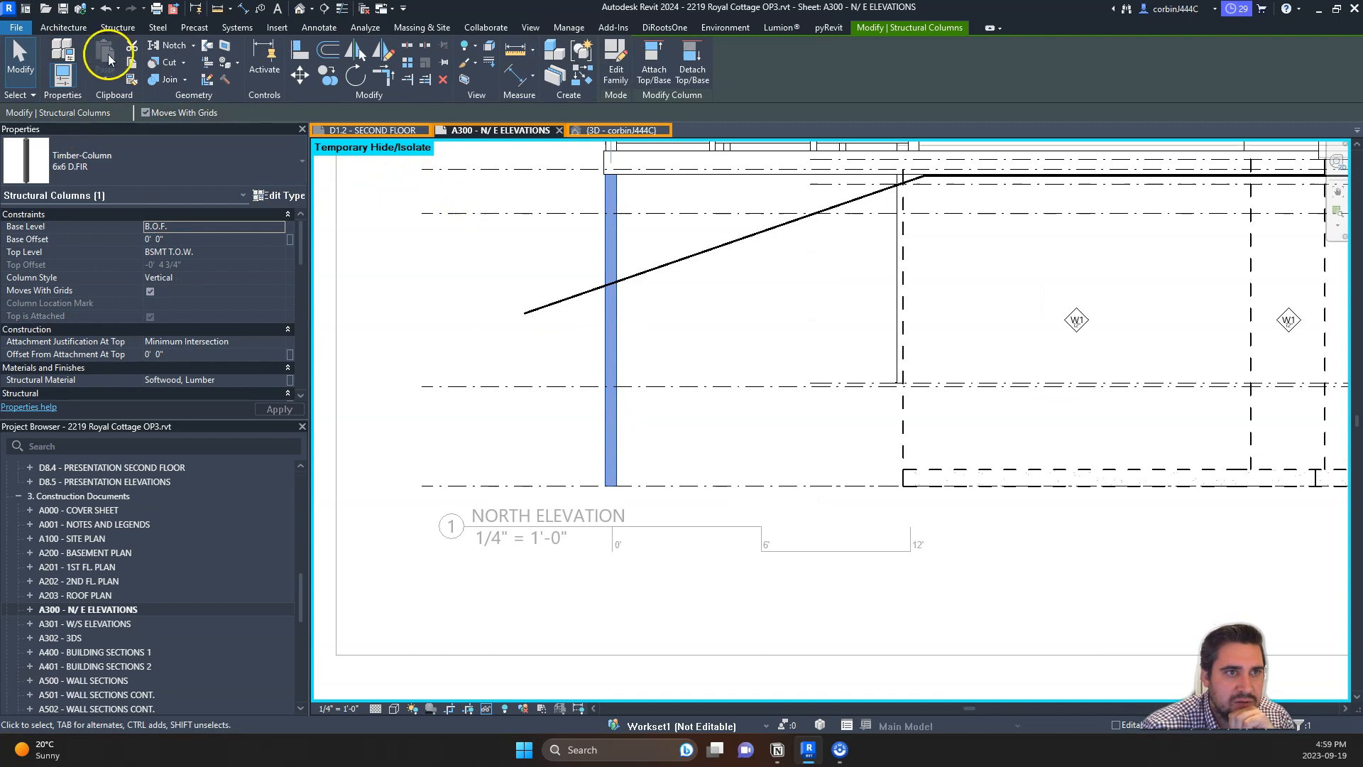
pyautogui.click(106, 162)
pyautogui.scroll(4, 104, 341)
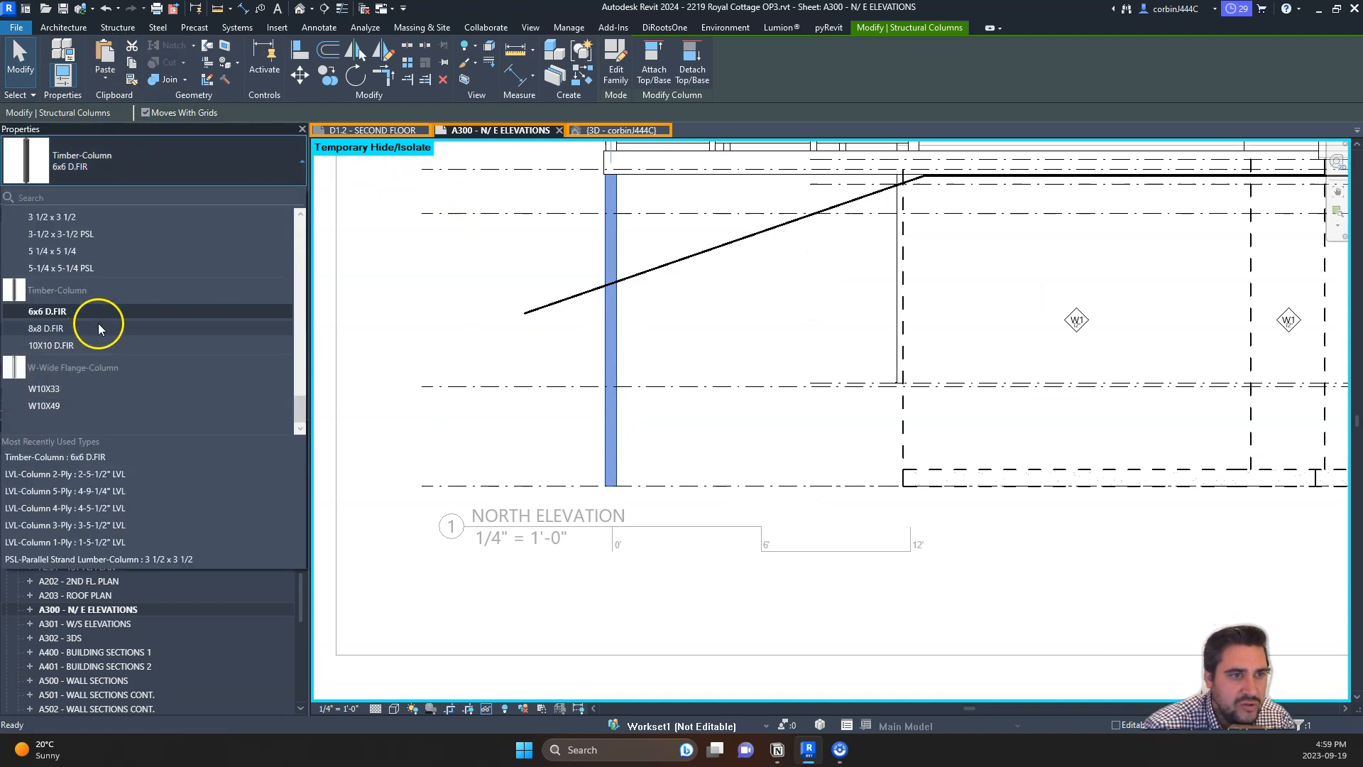
pyautogui.scroll(5, 82, 334)
pyautogui.scroll(3, 64, 333)
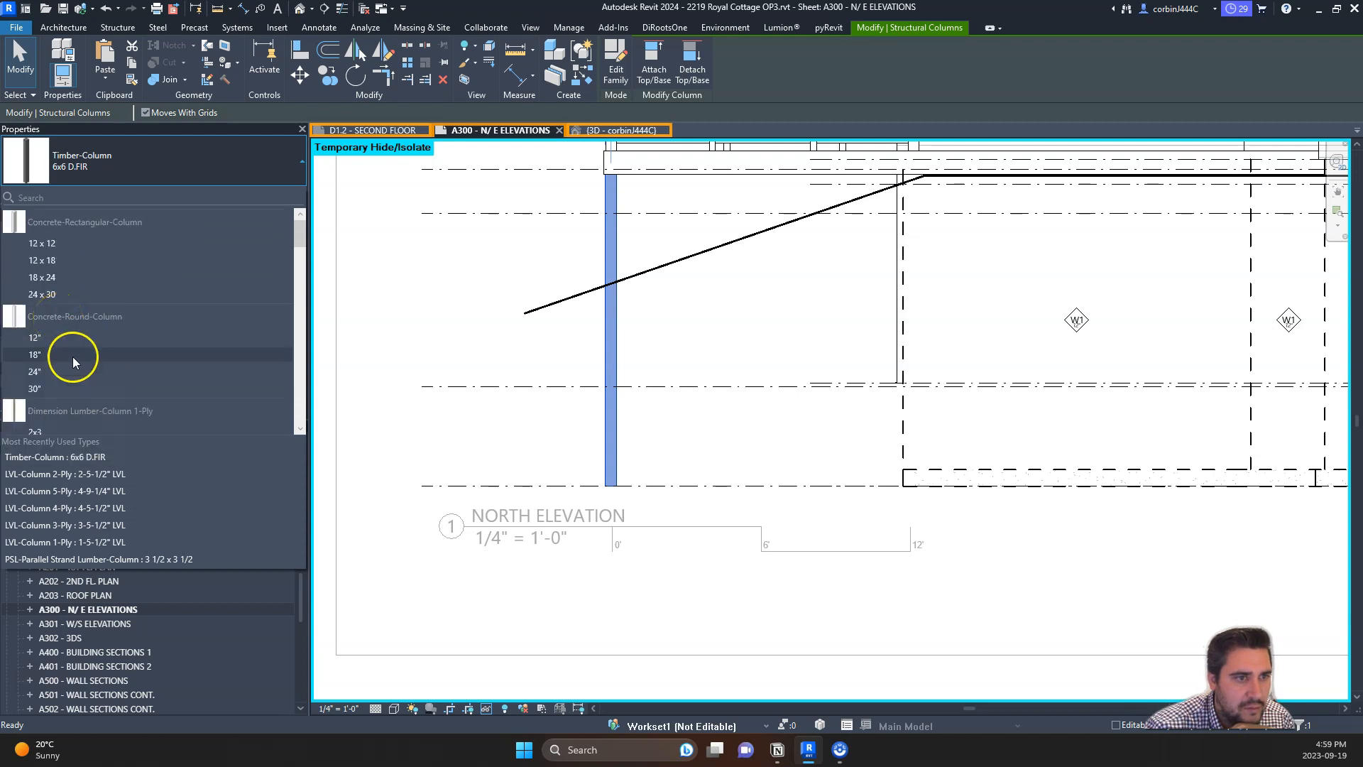
pyautogui.click(71, 242)
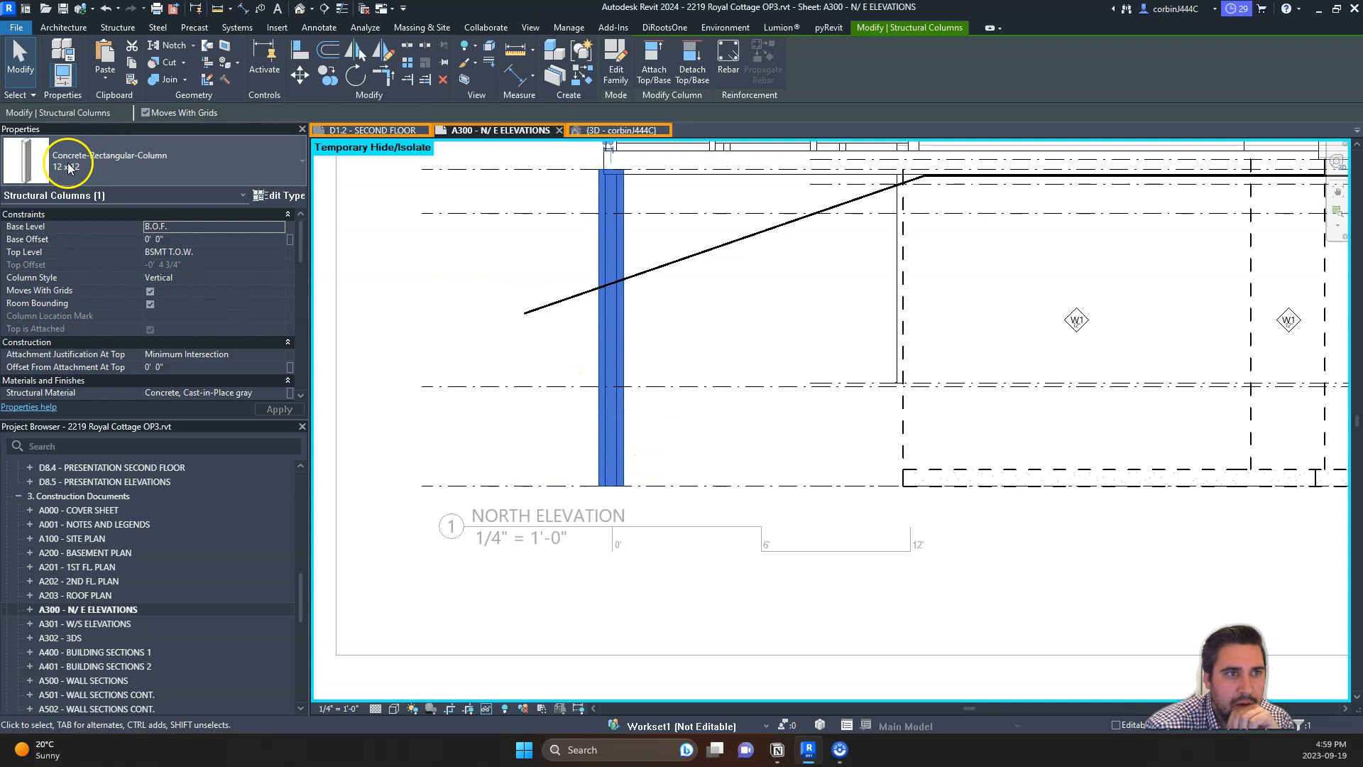
# - Paste the copied timber column aligned to the same place as the concrete column
pyautogui.click(105, 74)
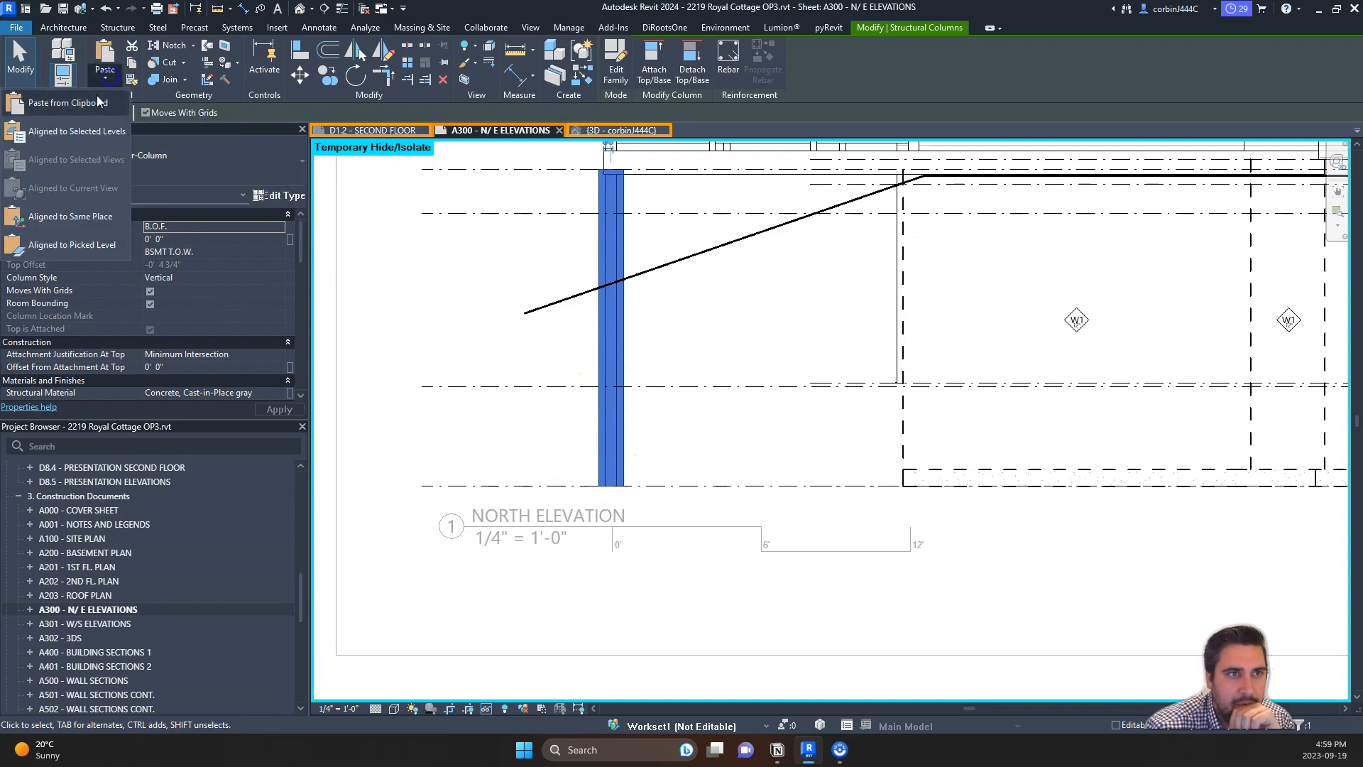
pyautogui.click(98, 224)
pyautogui.click(686, 324)
# - Set the concrete column's Top Level to BSMT. FL. and detach its top from the deck framing
pyautogui.click(610, 319)
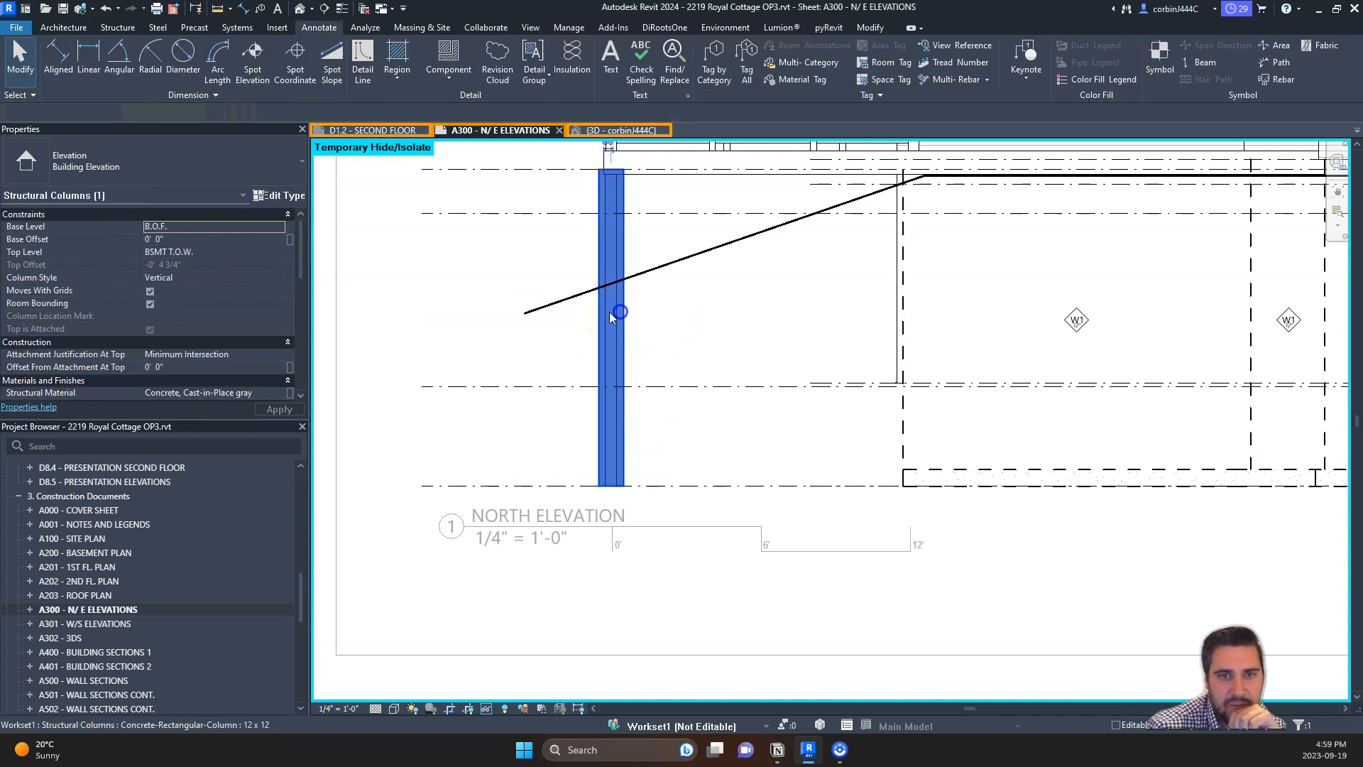
pyautogui.click(272, 252)
pyautogui.click(277, 252)
pyautogui.click(230, 276)
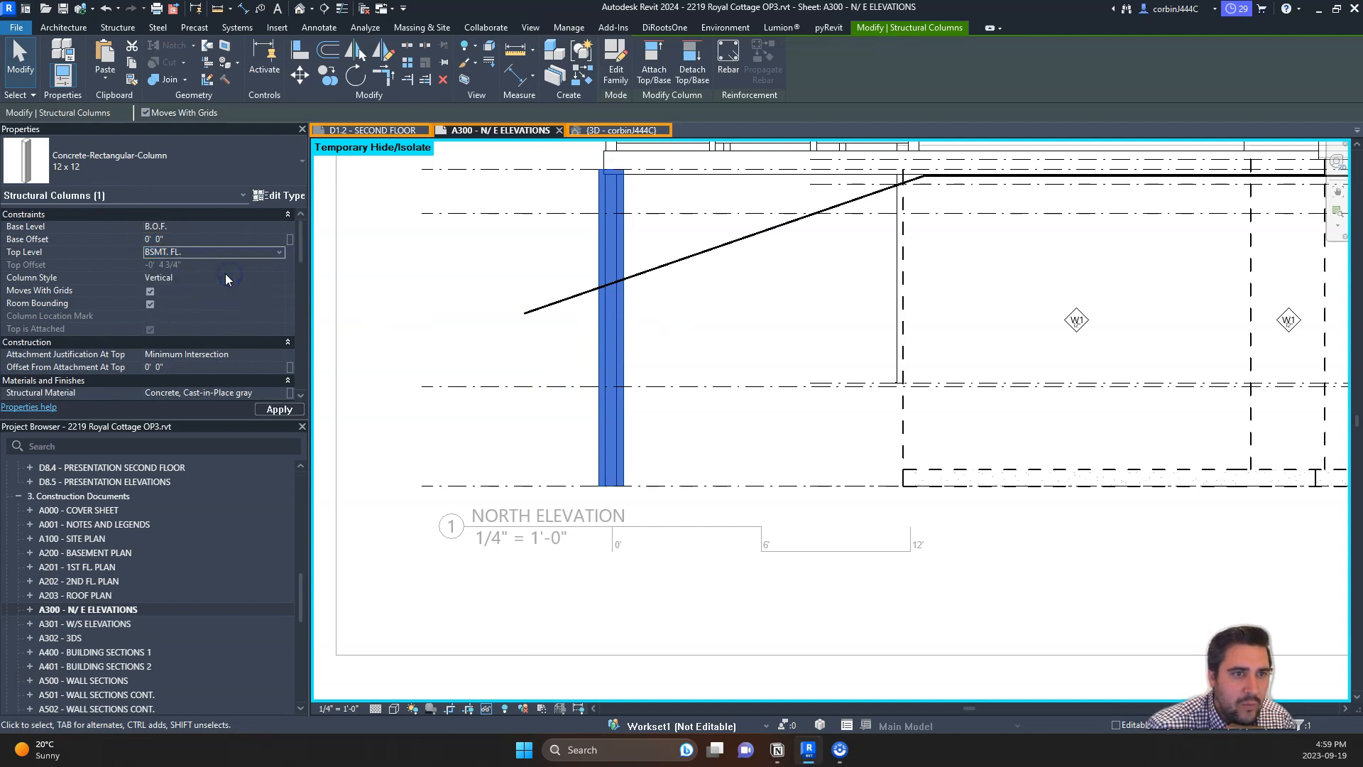
pyautogui.click(692, 70)
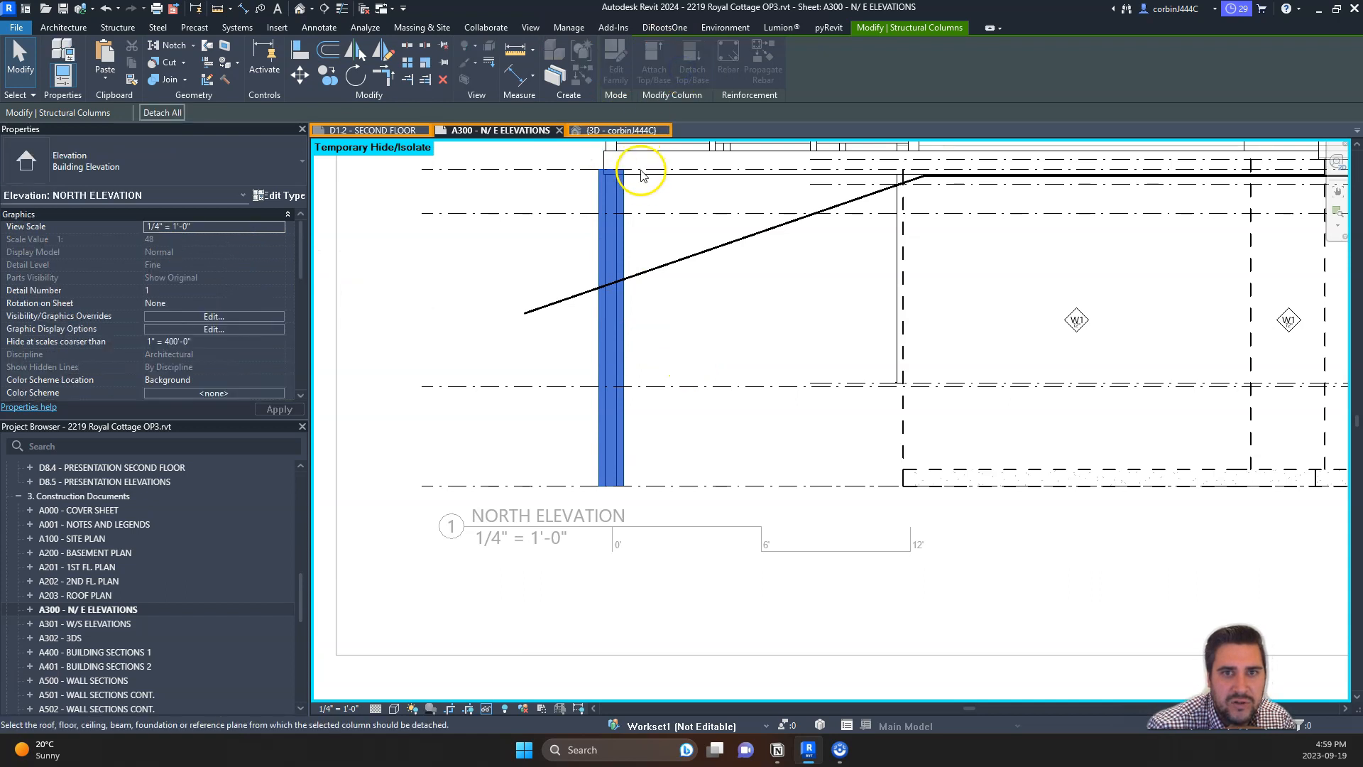
pyautogui.click(639, 162)
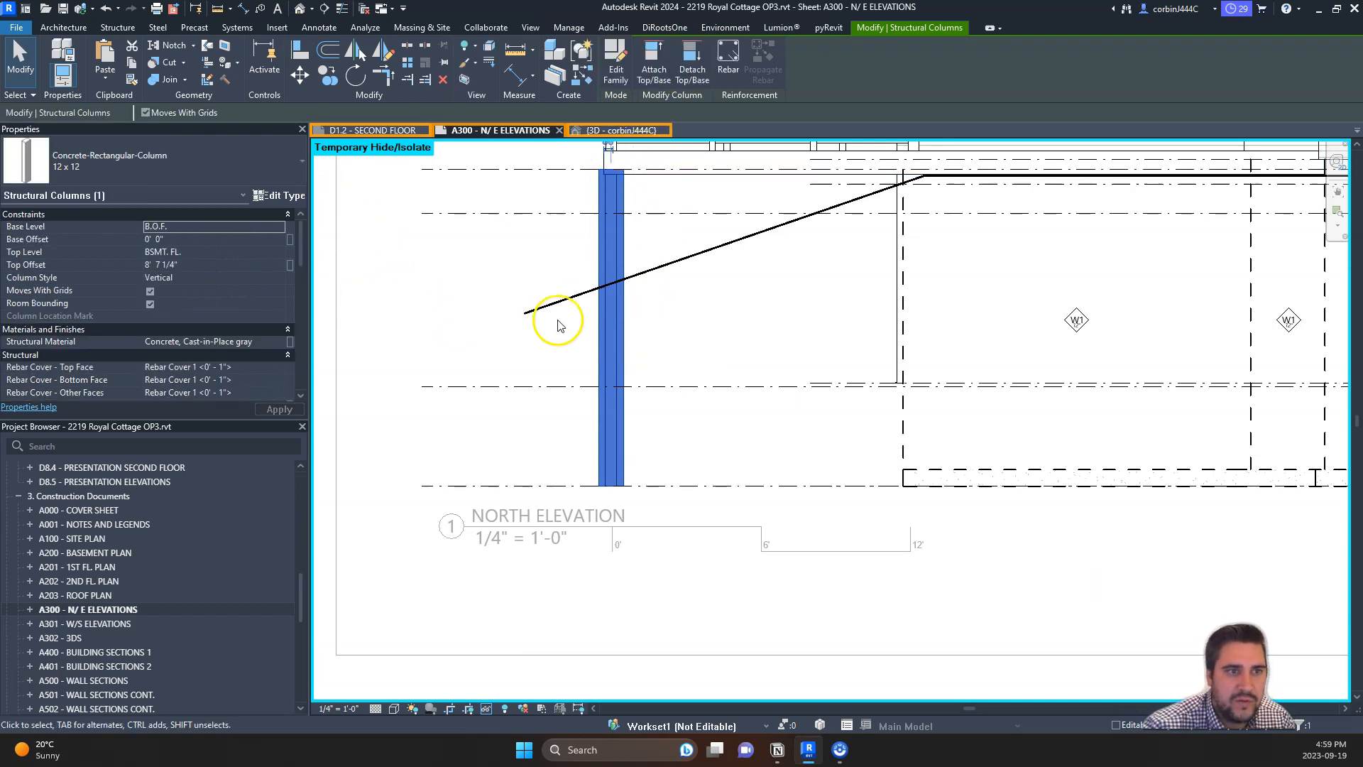
# - Set the 12 x 12 concrete column's Top Offset to 0' 0" and its Base Offset to 0' 8"
pyautogui.click(191, 273)
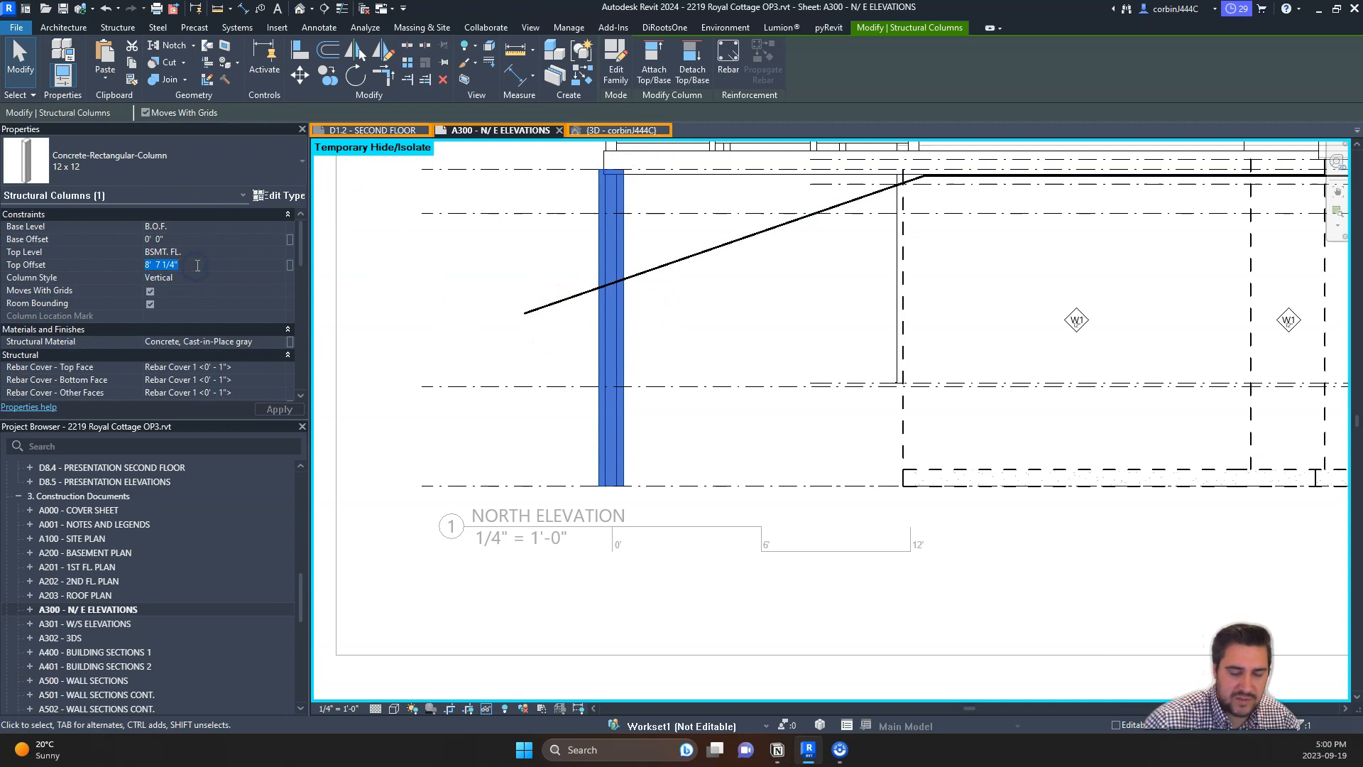
pyautogui.click(632, 390)
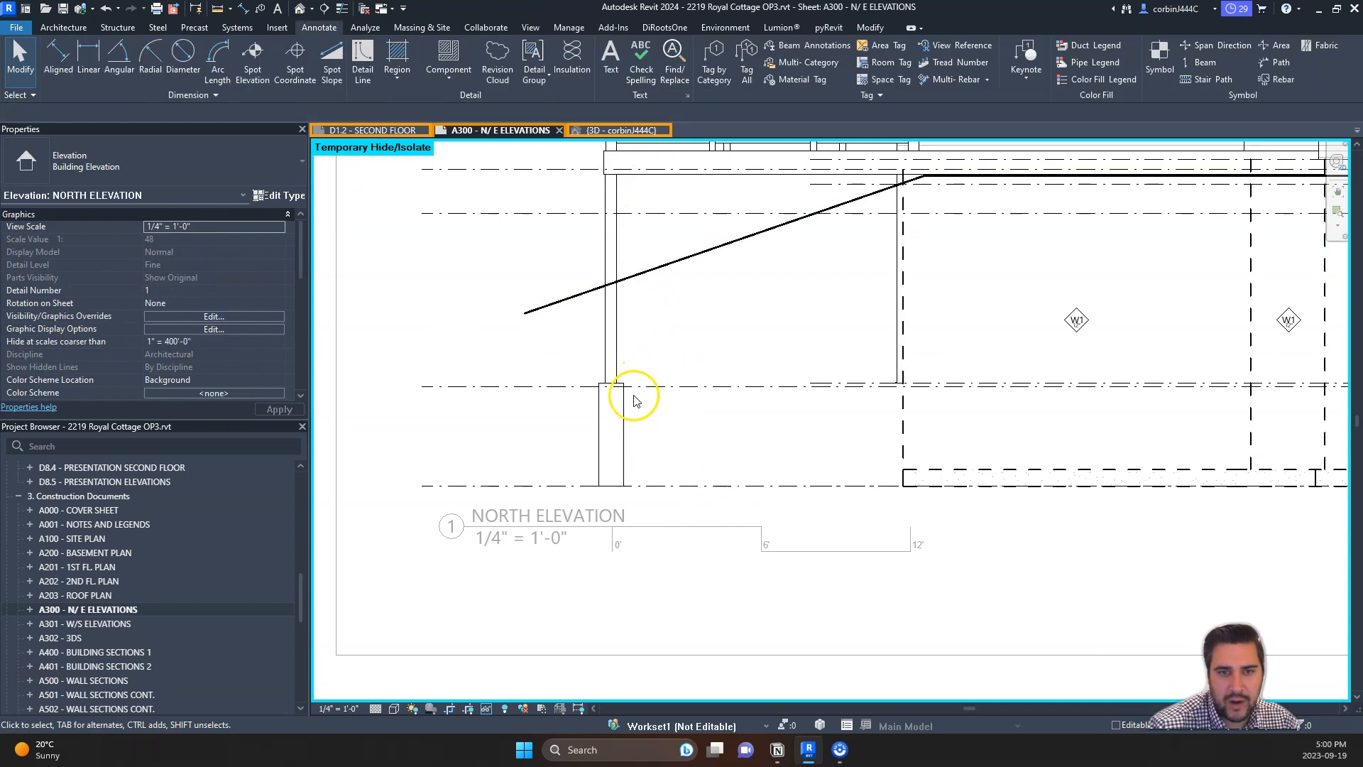
pyautogui.scroll(3, 678, 454)
pyautogui.click(582, 404)
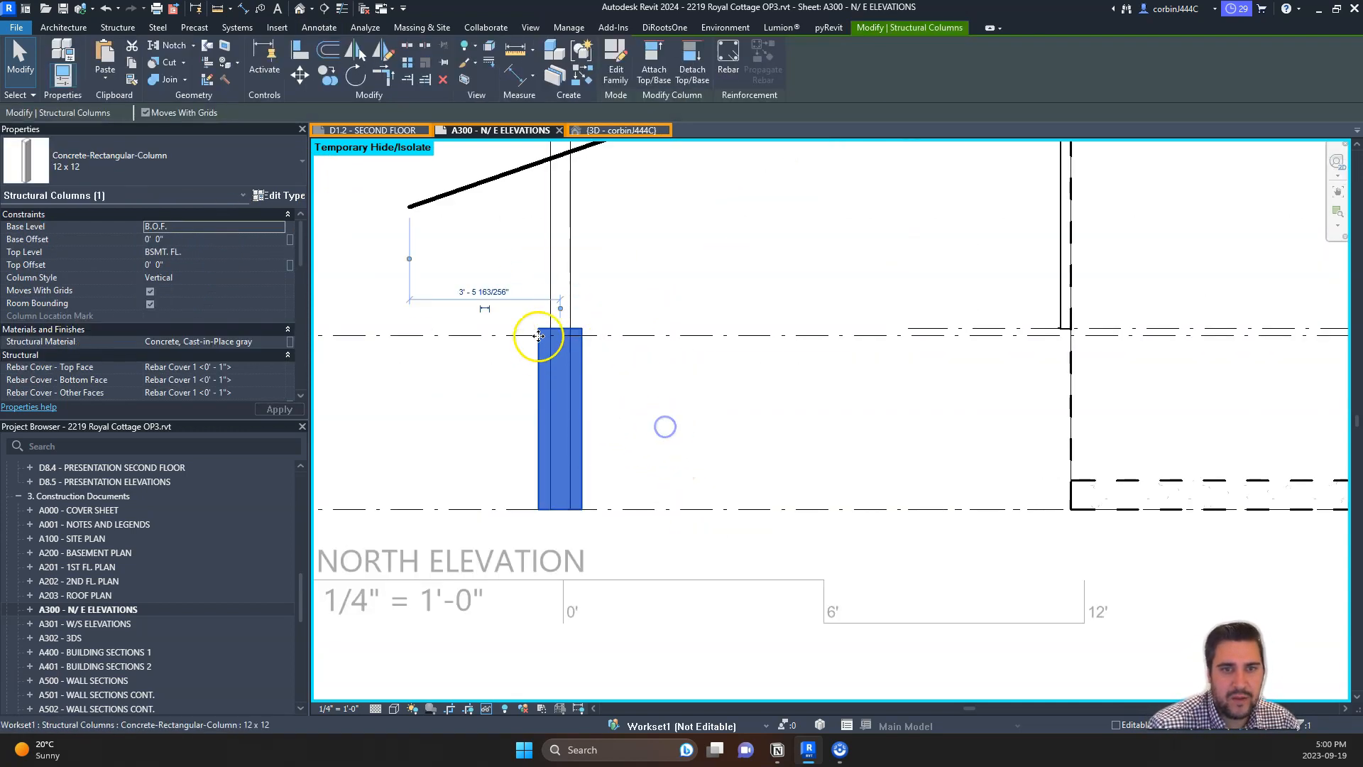
pyautogui.click(219, 239)
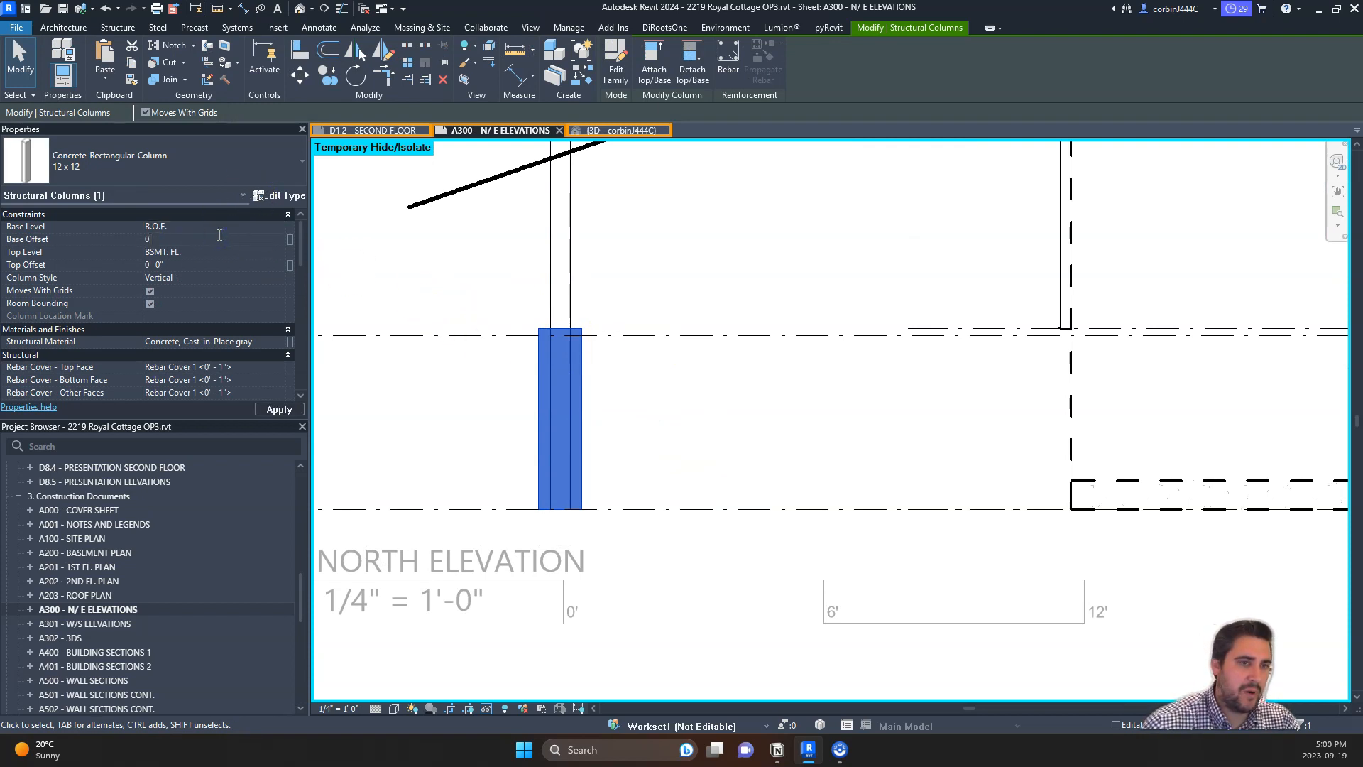
pyautogui.click(654, 450)
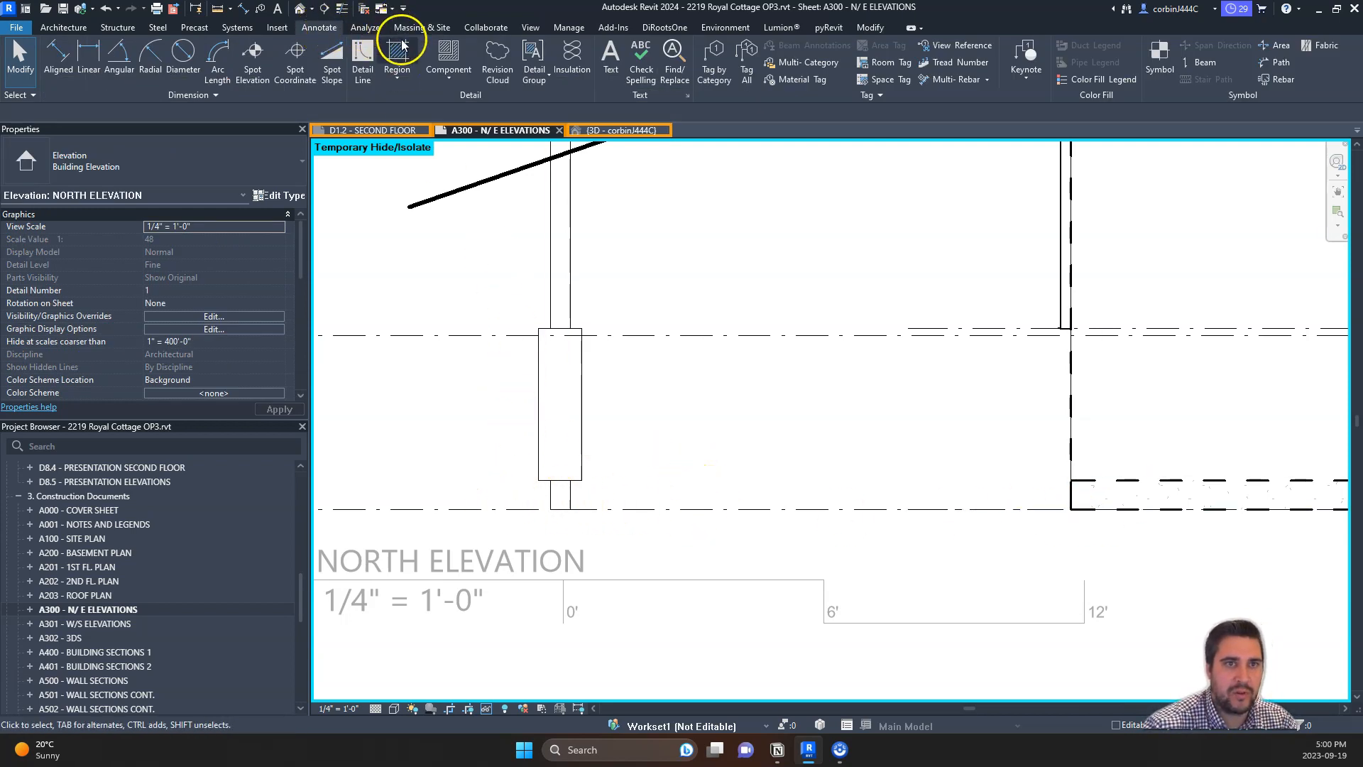
# - Select the concrete column and open the 3D view to show it at the base of the deck's corner post
pyautogui.click(245, 31)
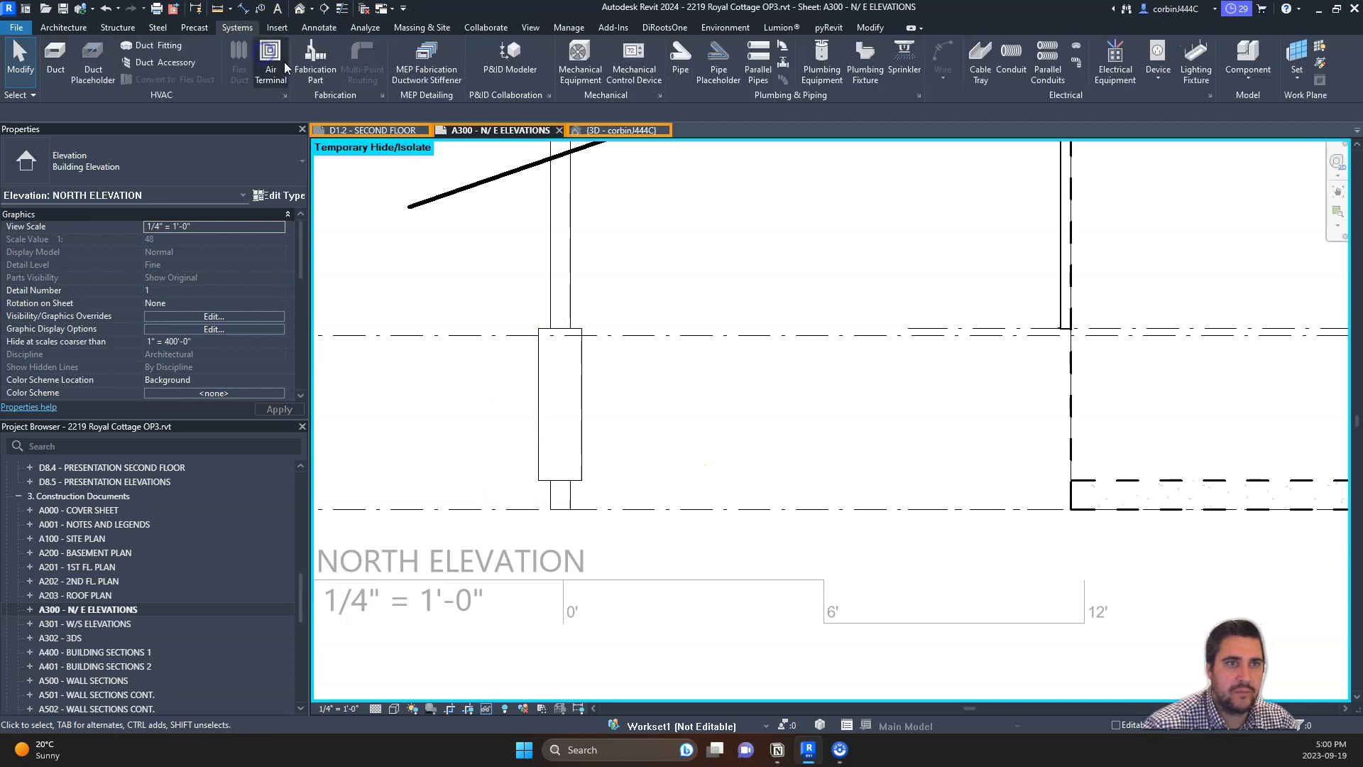
pyautogui.click(124, 28)
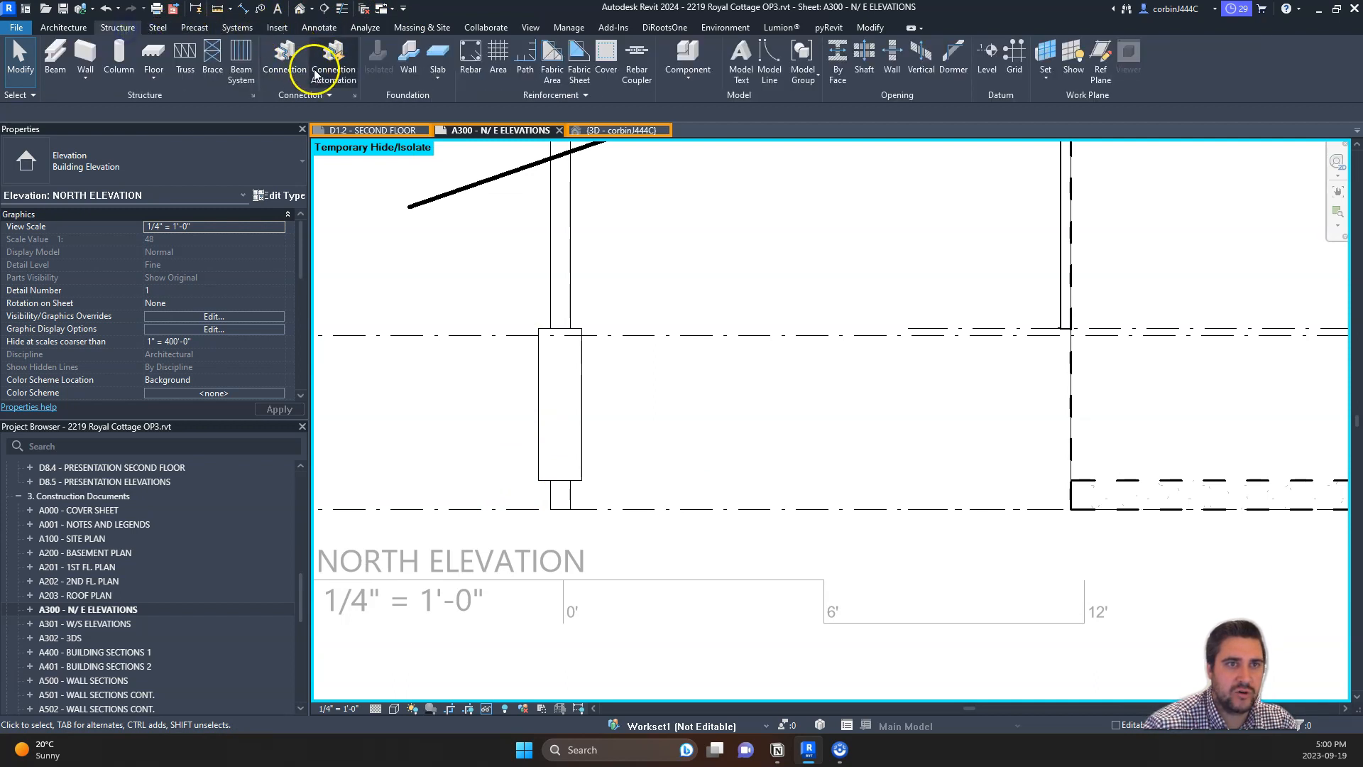
pyautogui.click(582, 383)
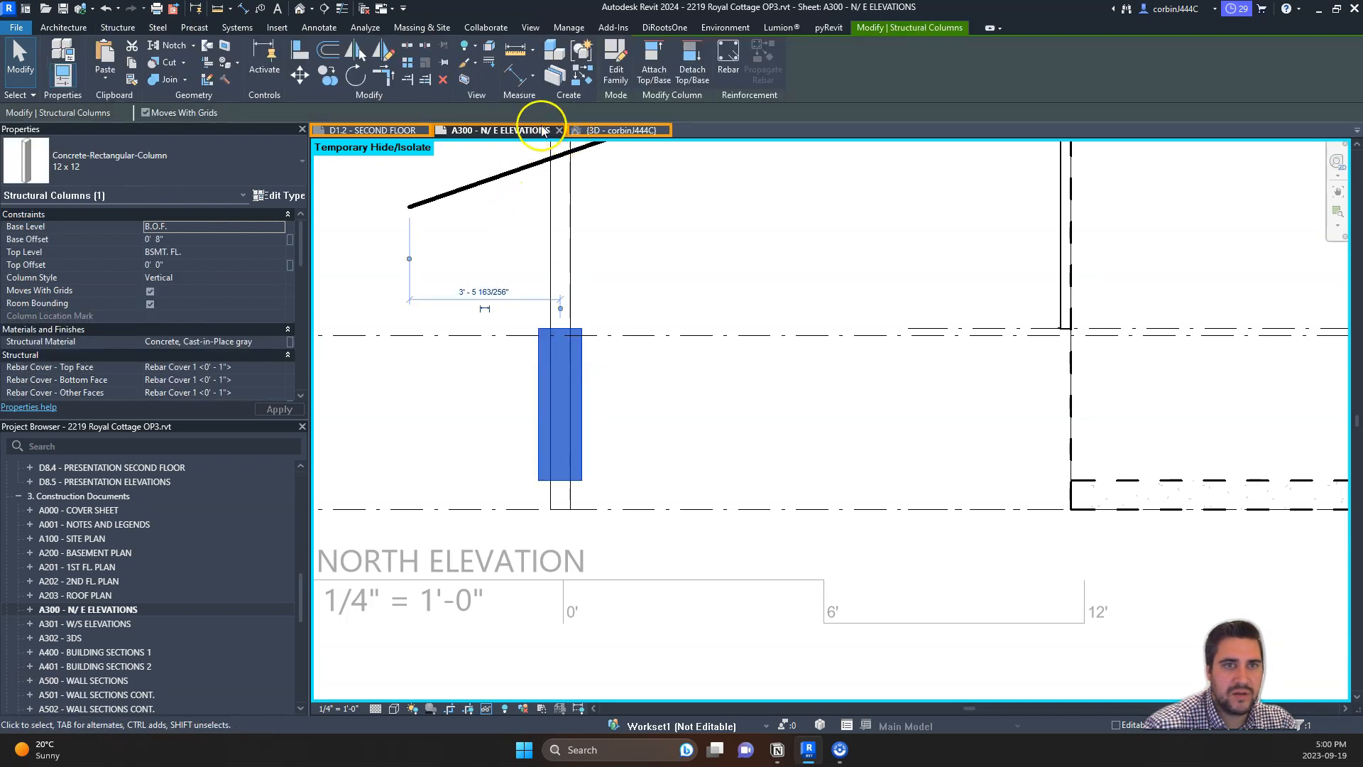
pyautogui.click(604, 128)
pyautogui.scroll(8, 742, 524)
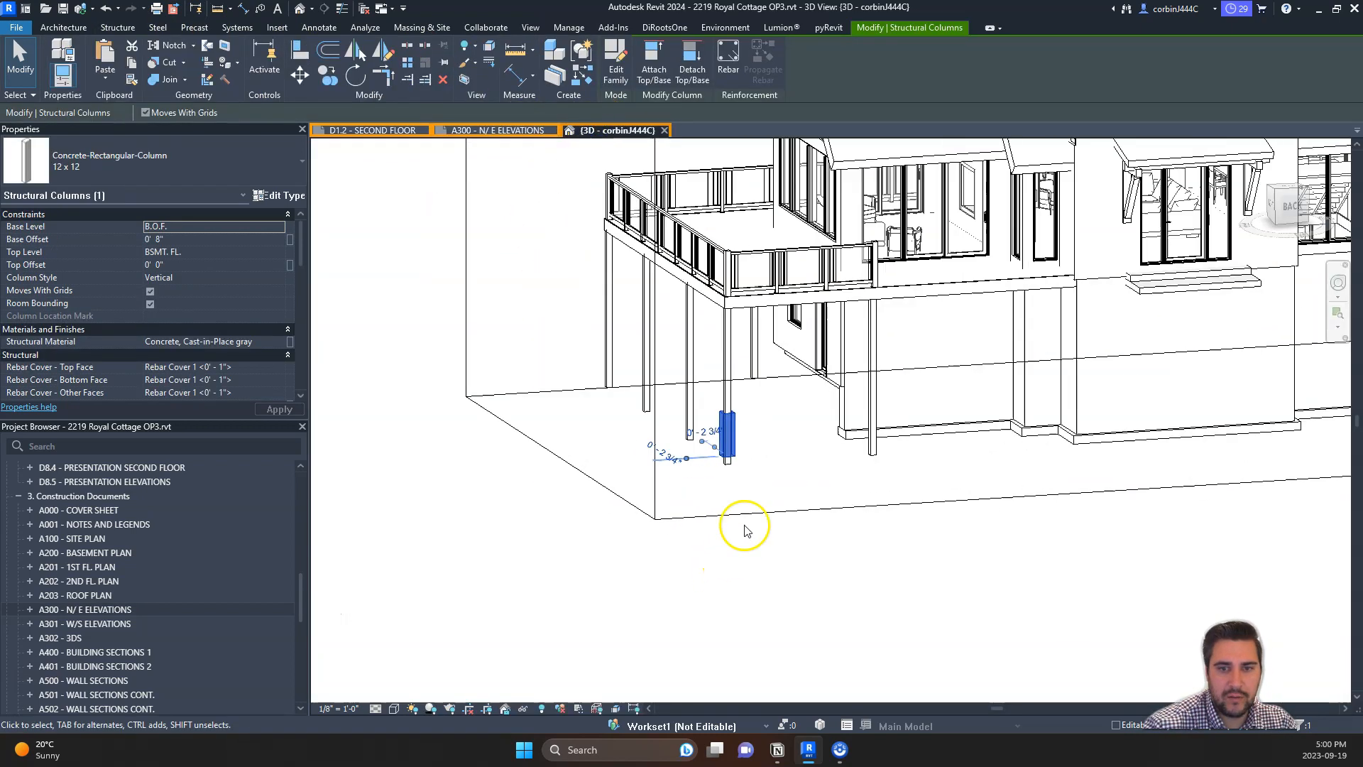
# - Set the Base Level of the deck's corner 6x6 timber column to BSMT. FL. so it bears on the concrete column
pyautogui.click(701, 259)
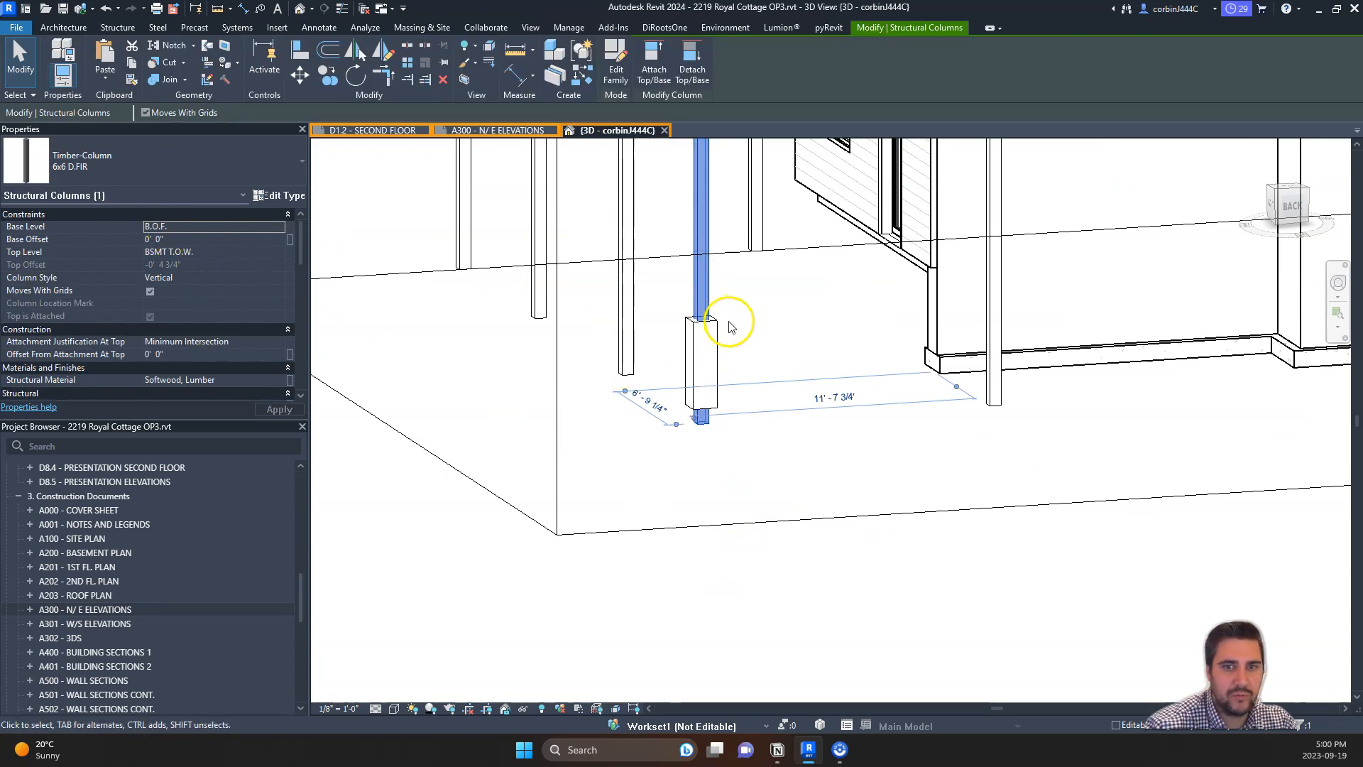
pyautogui.click(248, 239)
pyautogui.click(282, 226)
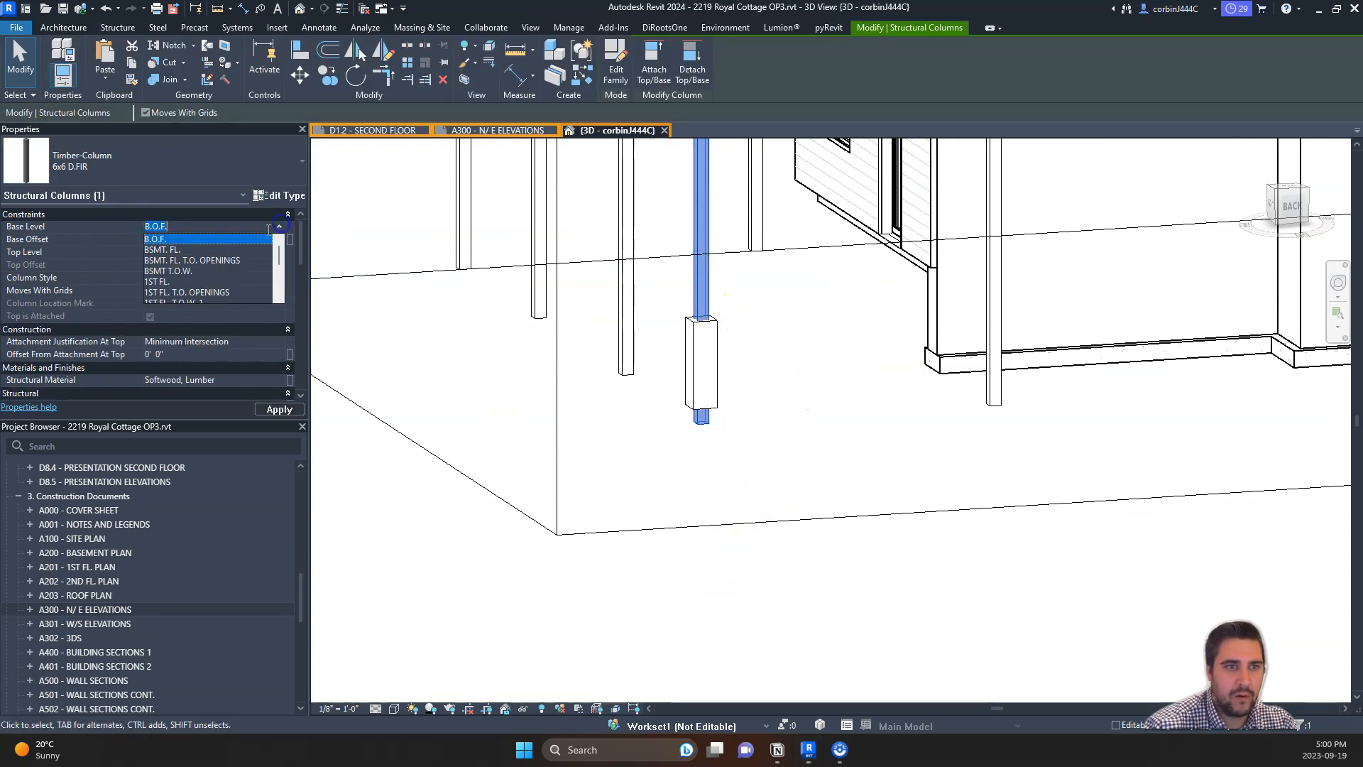
pyautogui.click(190, 272)
pyautogui.click(648, 384)
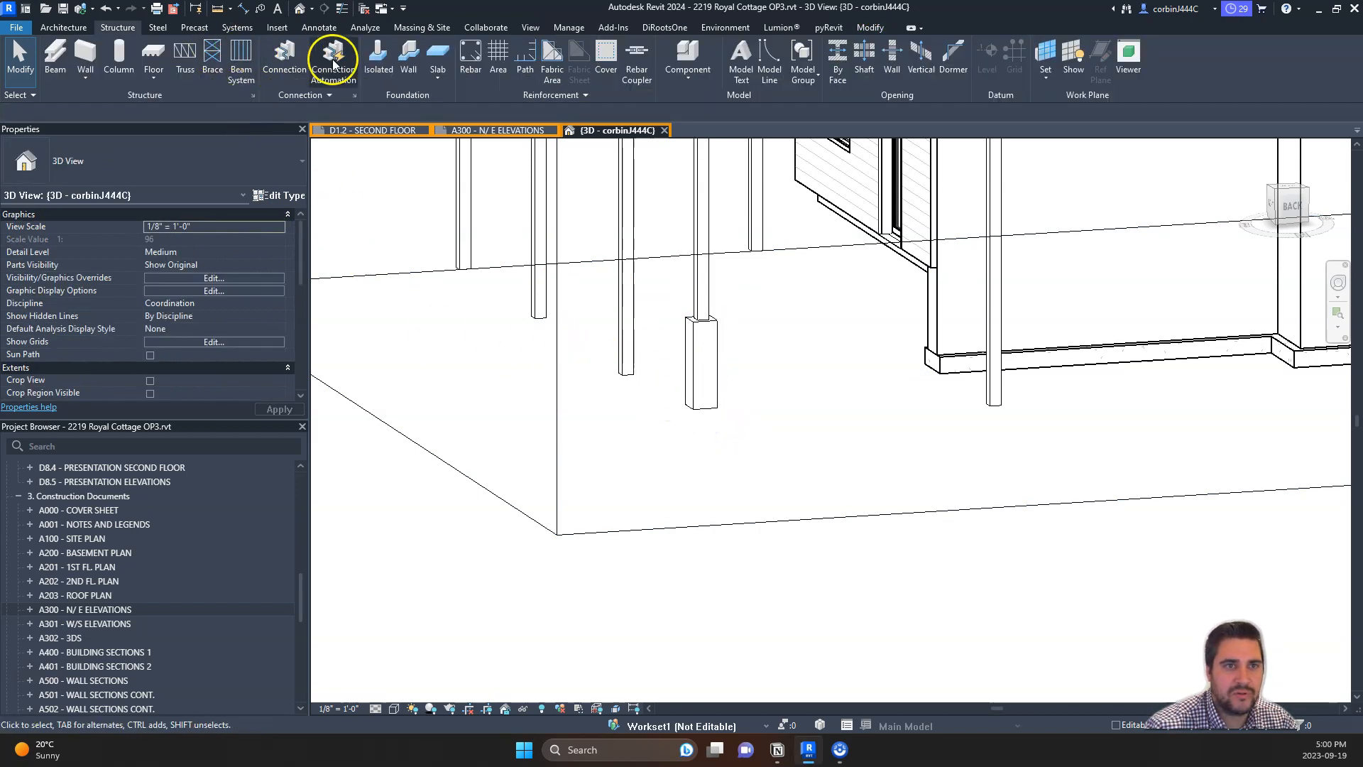
# - Place a 24 x 24 x 8 isolated rectangular footing at the concrete column
pyautogui.click(378, 59)
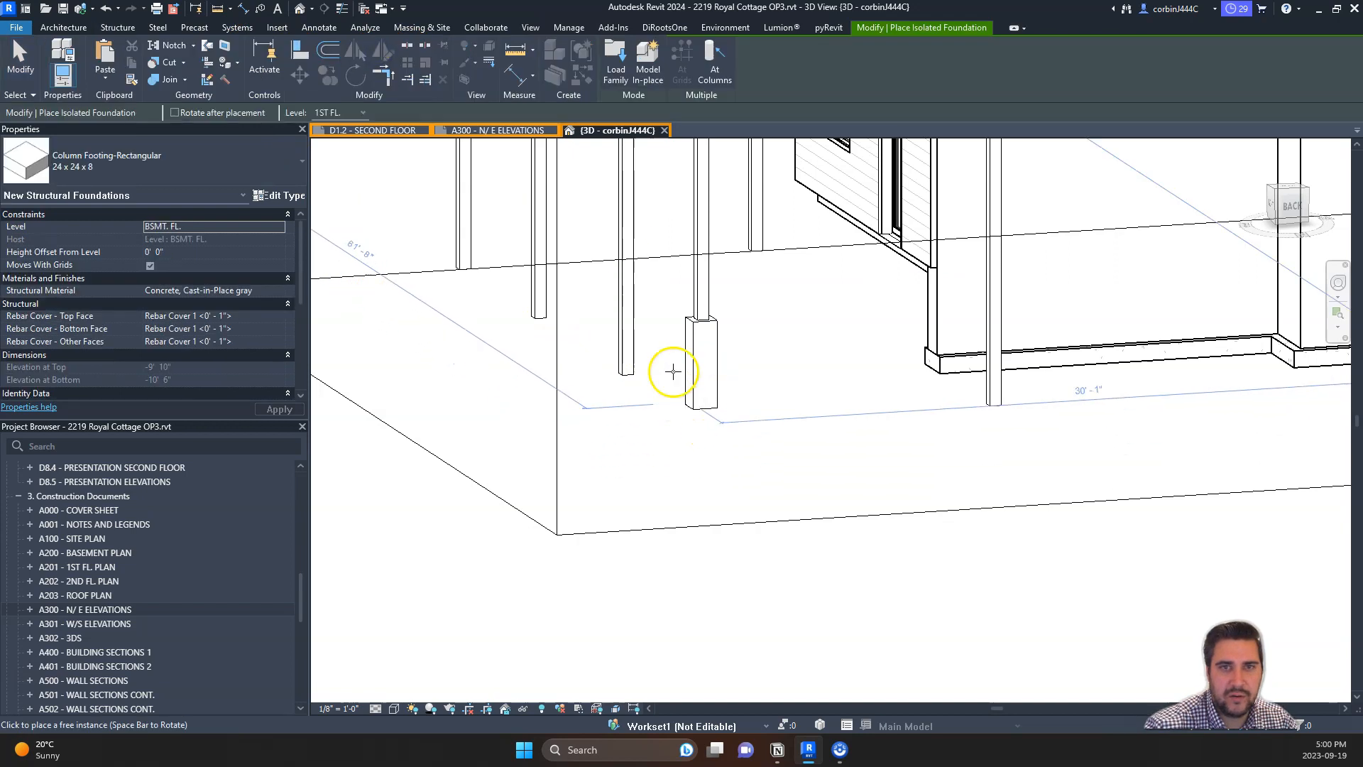
pyautogui.click(717, 72)
pyautogui.click(719, 350)
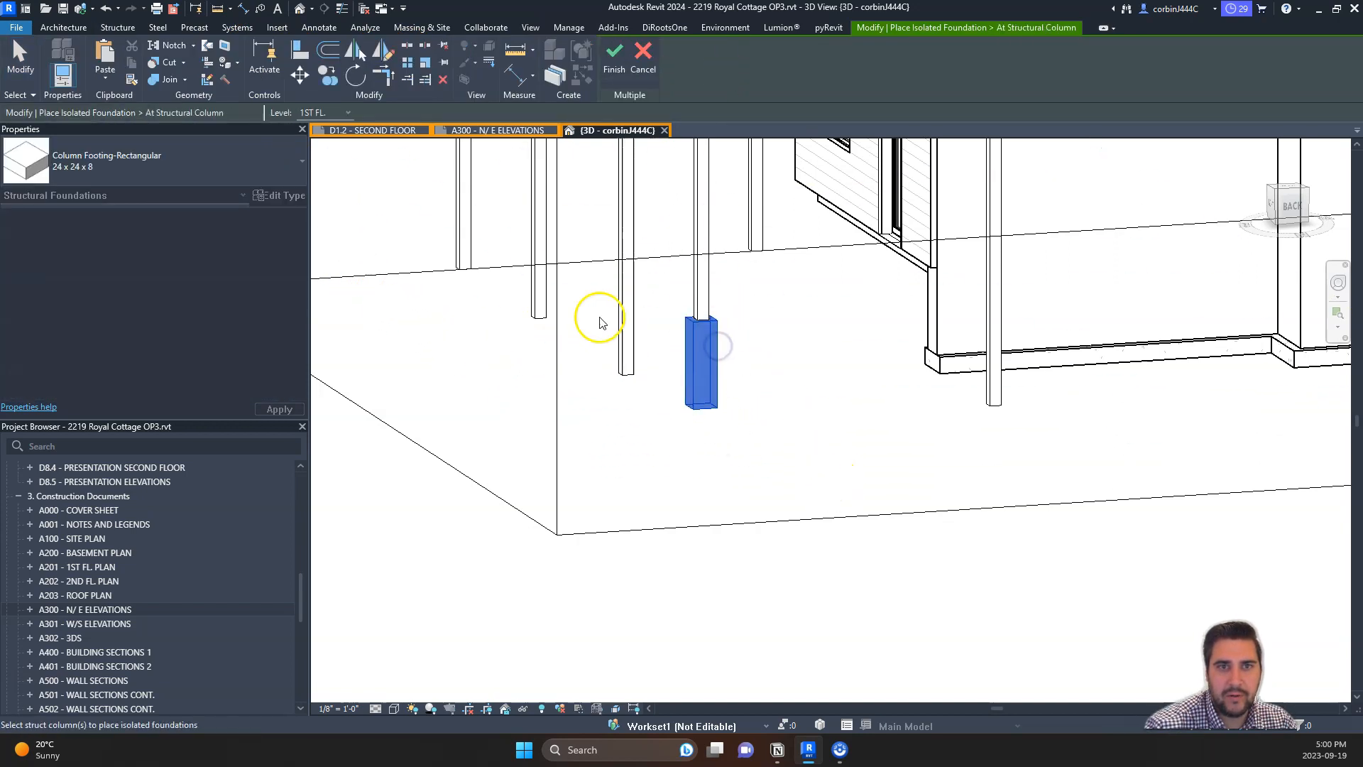
pyautogui.click(615, 69)
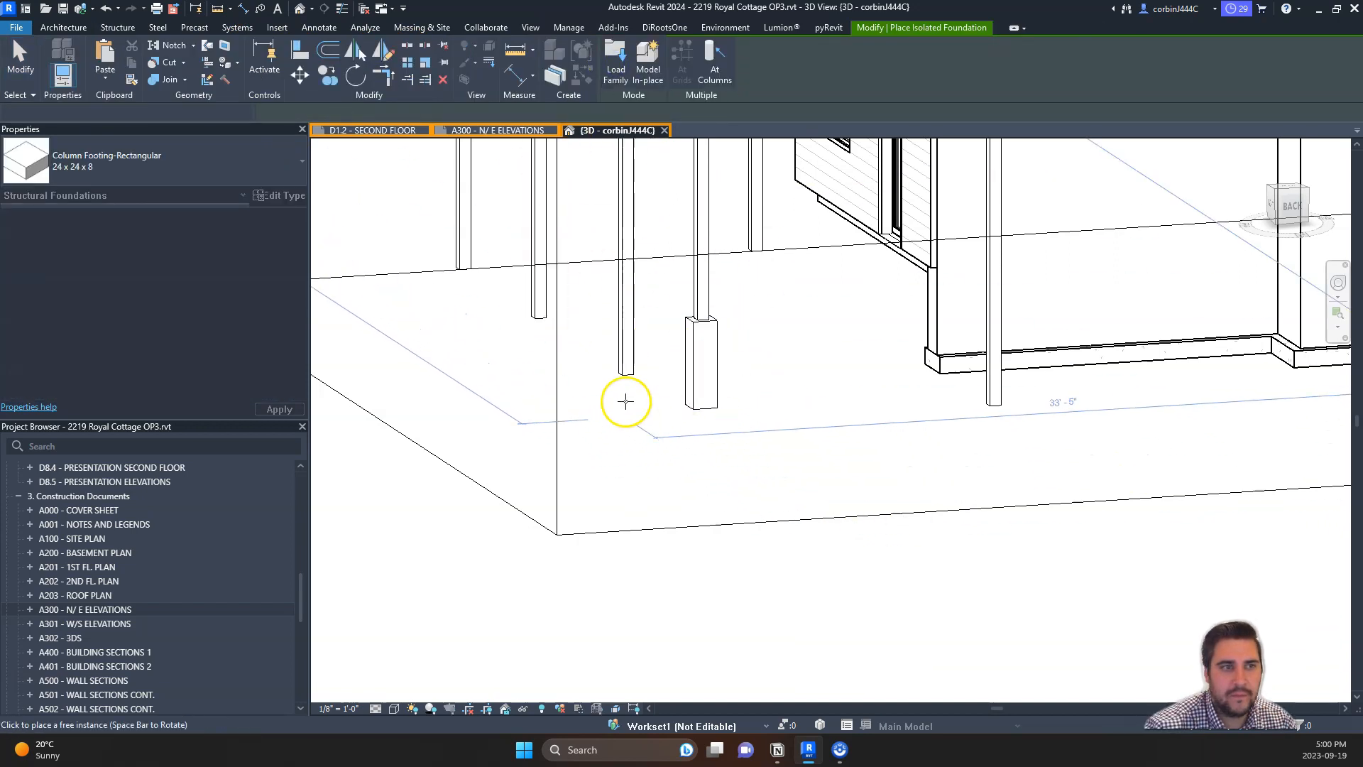
pyautogui.scroll(-5, 659, 487)
pyautogui.scroll(3, 658, 487)
pyautogui.press('Escape')
pyautogui.press('Escape')
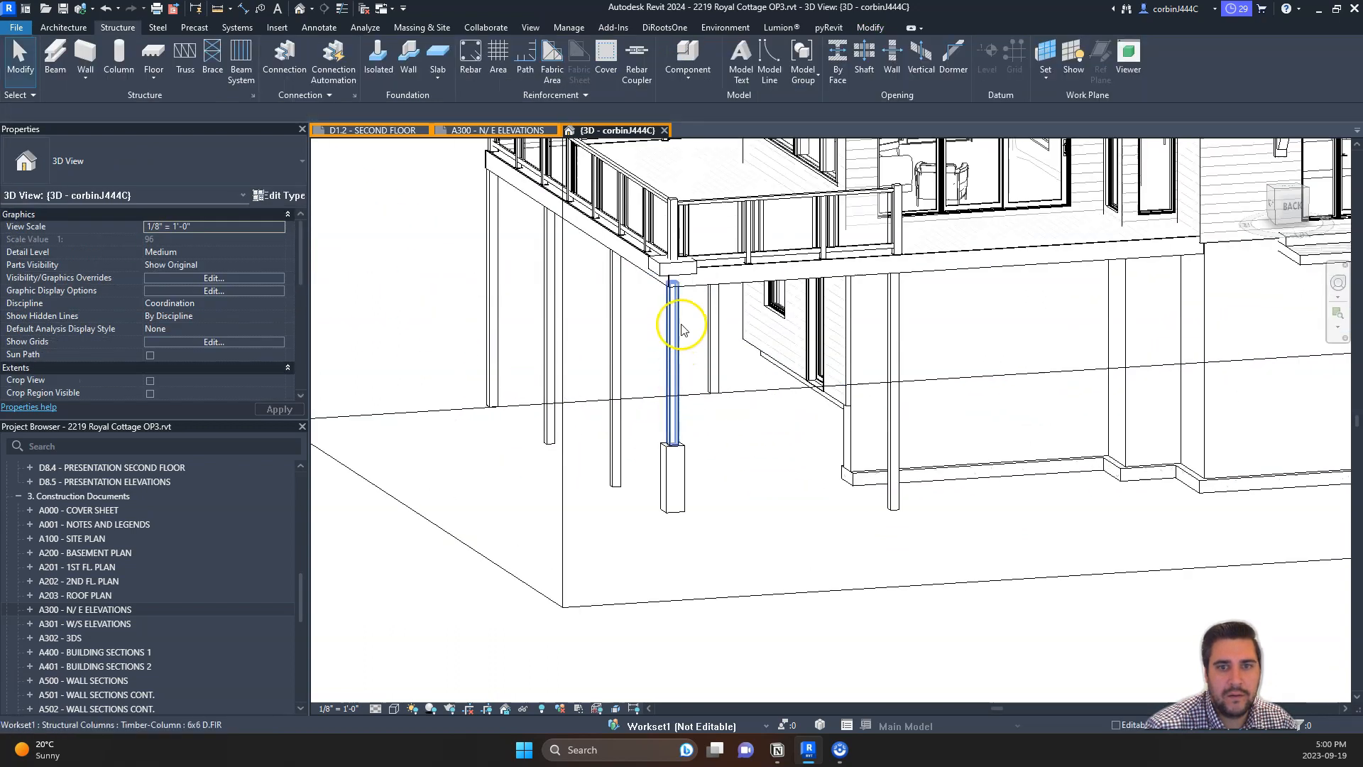
# - Set the footing's Level to B.O.F. and raise its Height Offset From Level to meet the underside of the concrete column
pyautogui.click(670, 280)
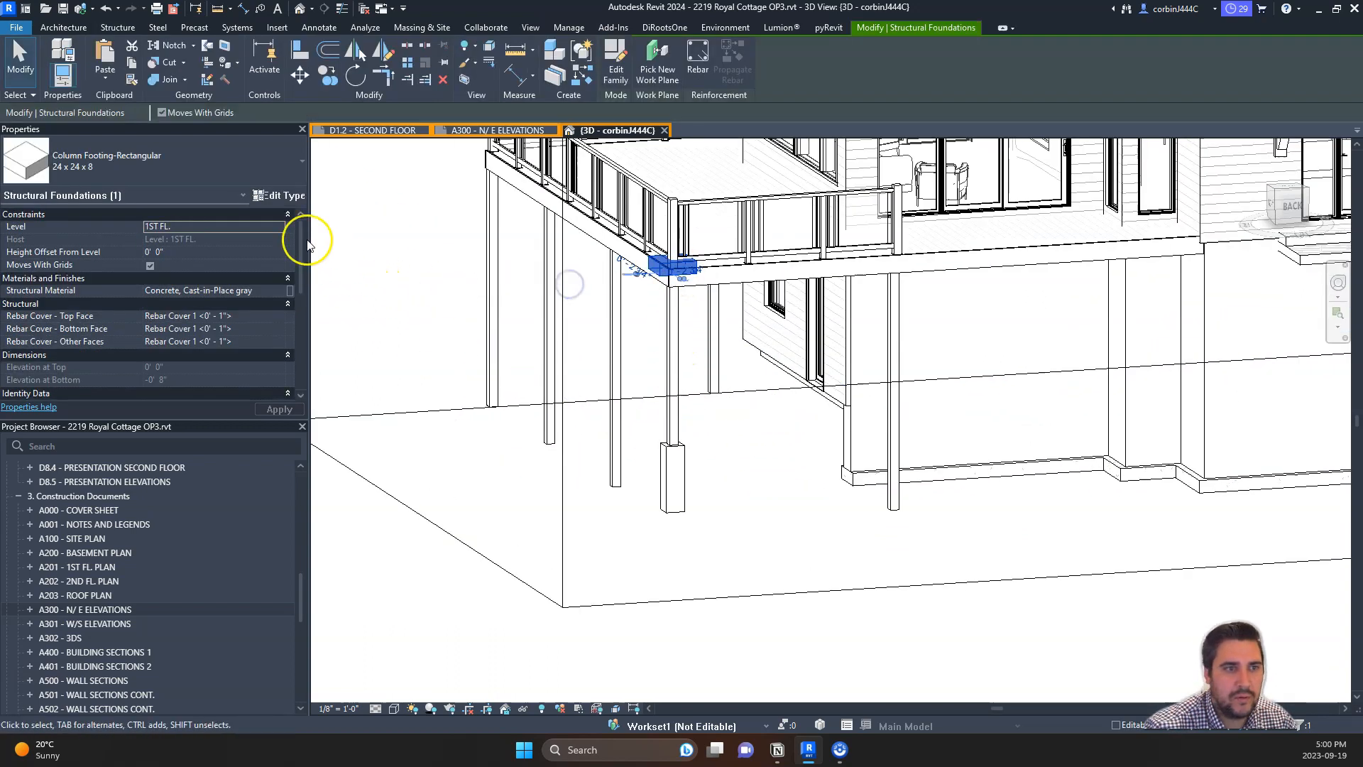
pyautogui.click(279, 228)
pyautogui.click(176, 239)
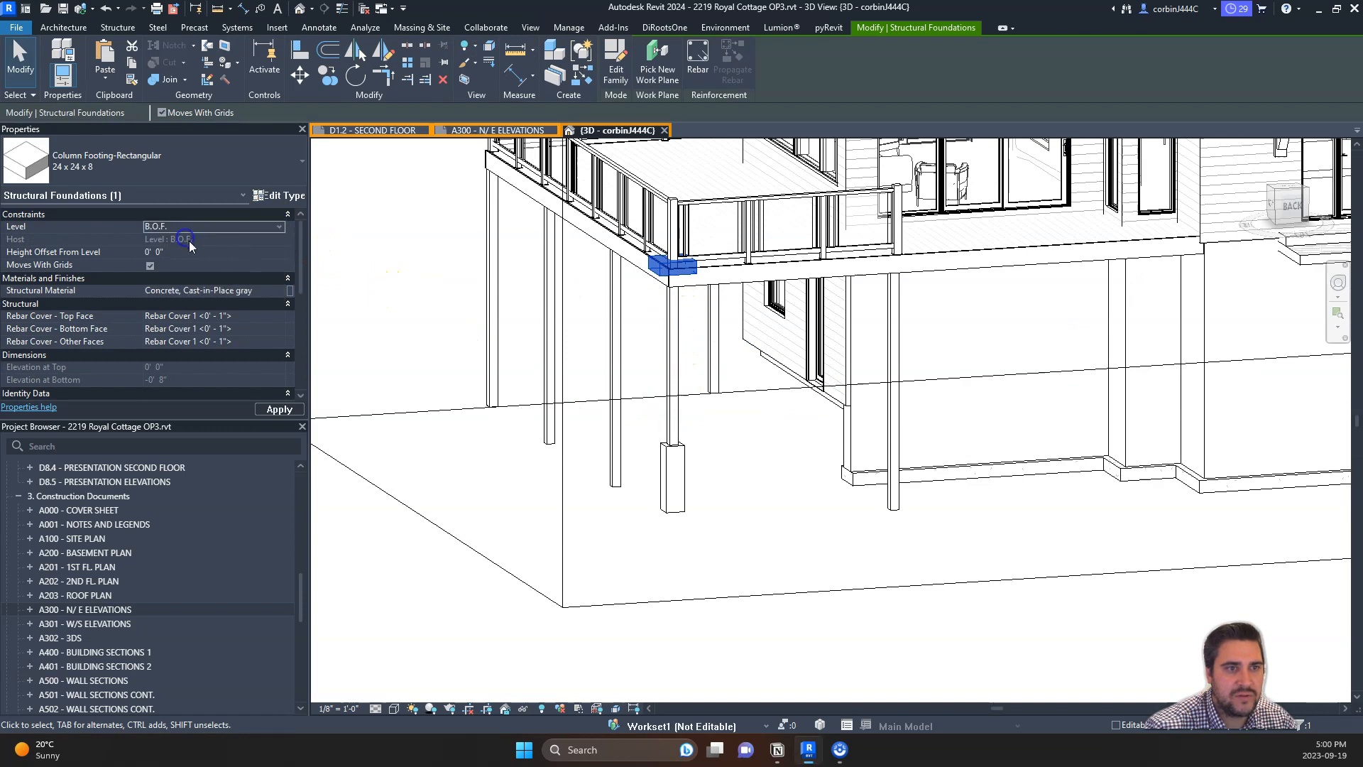
pyautogui.click(228, 249)
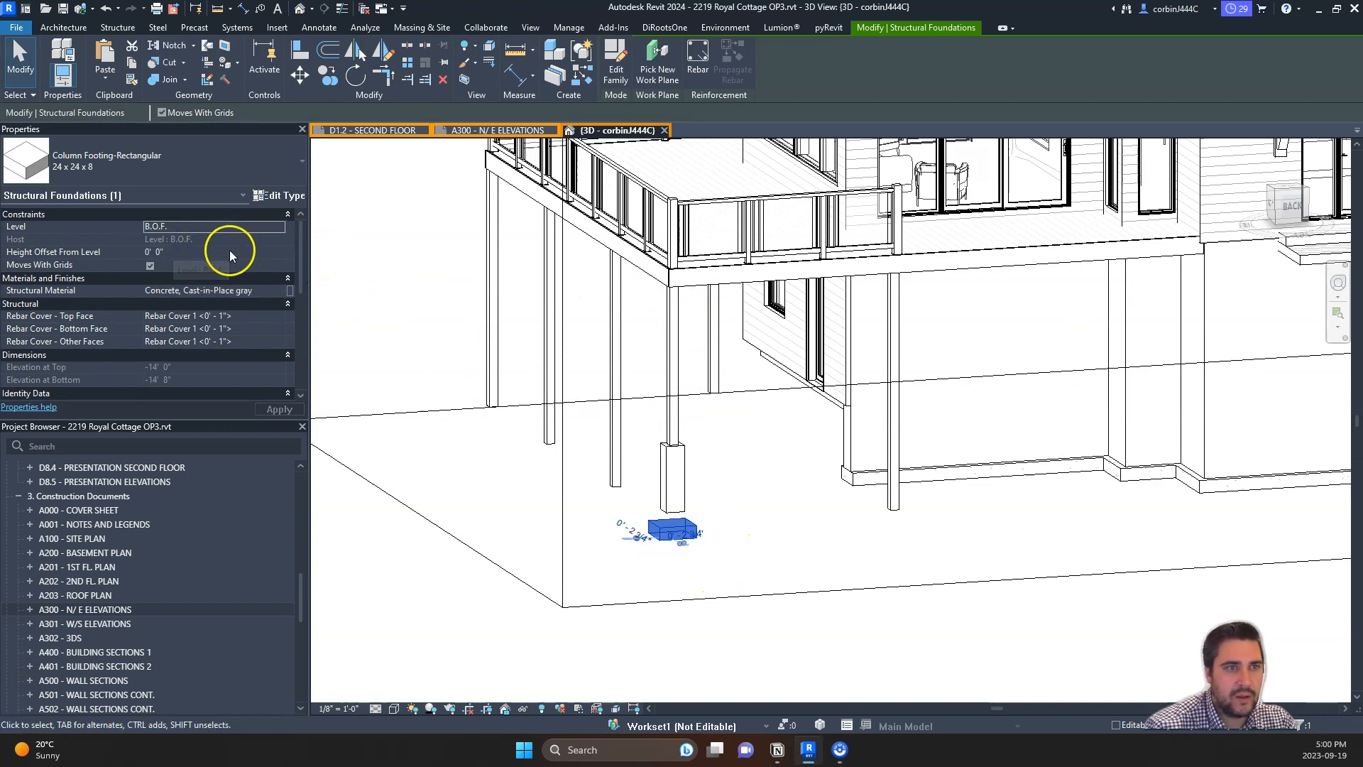
pyautogui.write('0')
pyautogui.click(680, 501)
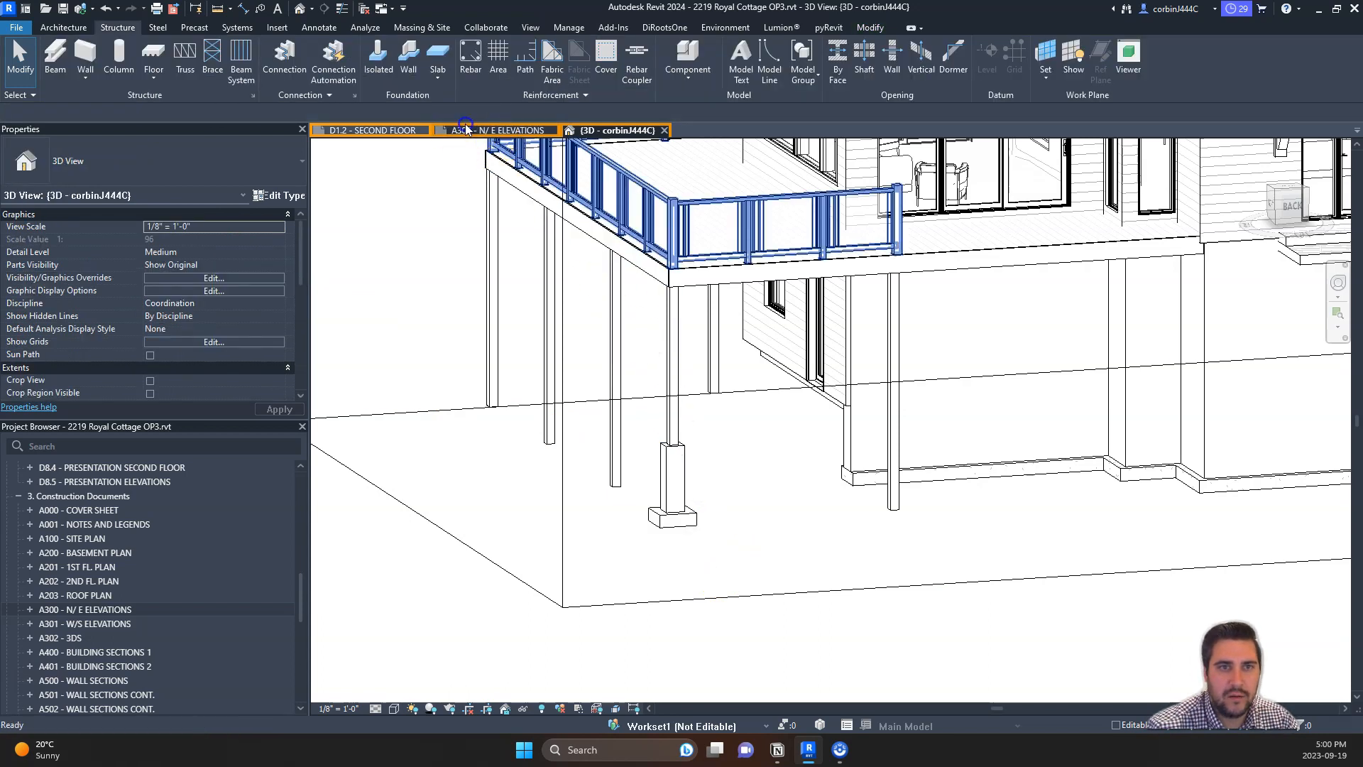
# - In the North Elevation on sheet A300, override the concrete column's top and side edges with the 04 Medium Wide dashed Linework style
pyautogui.click(465, 128)
pyautogui.scroll(-3, 653, 523)
pyautogui.scroll(5, 548, 450)
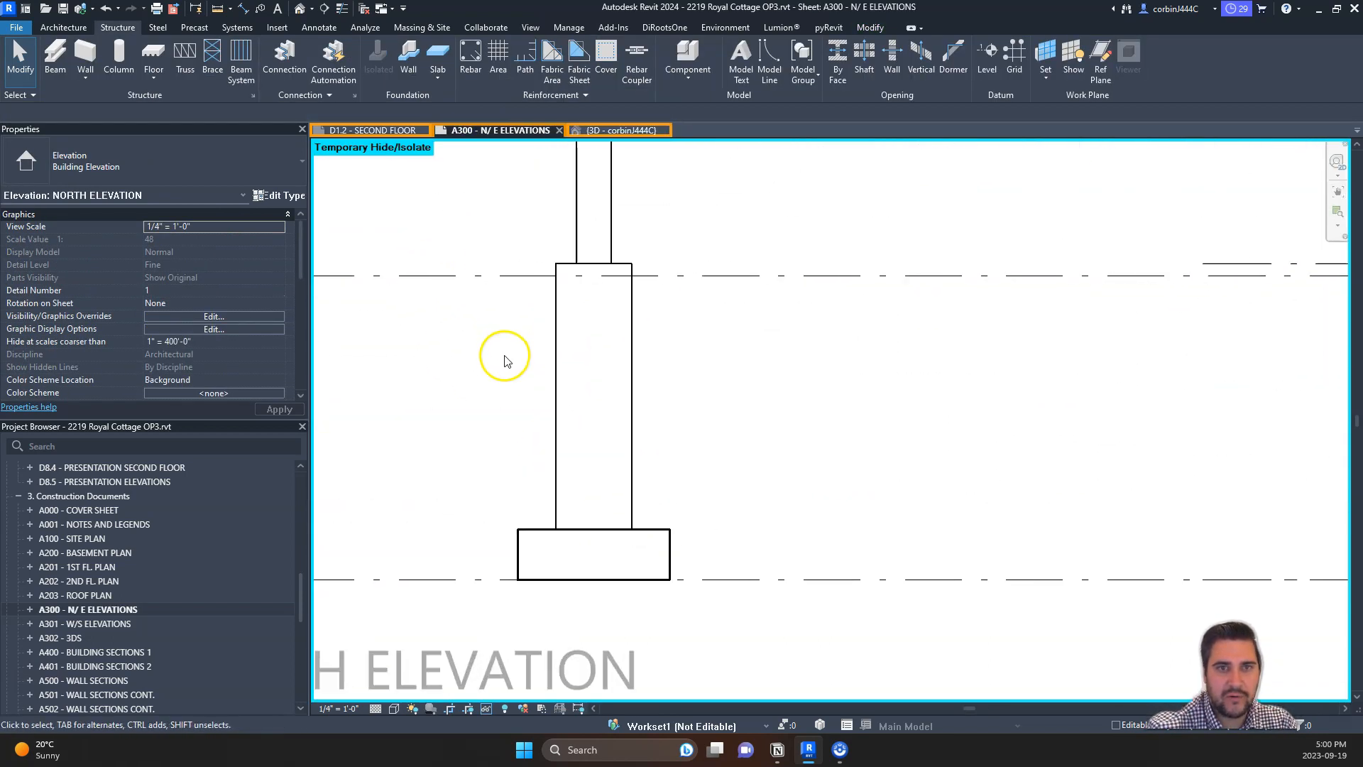
pyautogui.scroll(1, 505, 361)
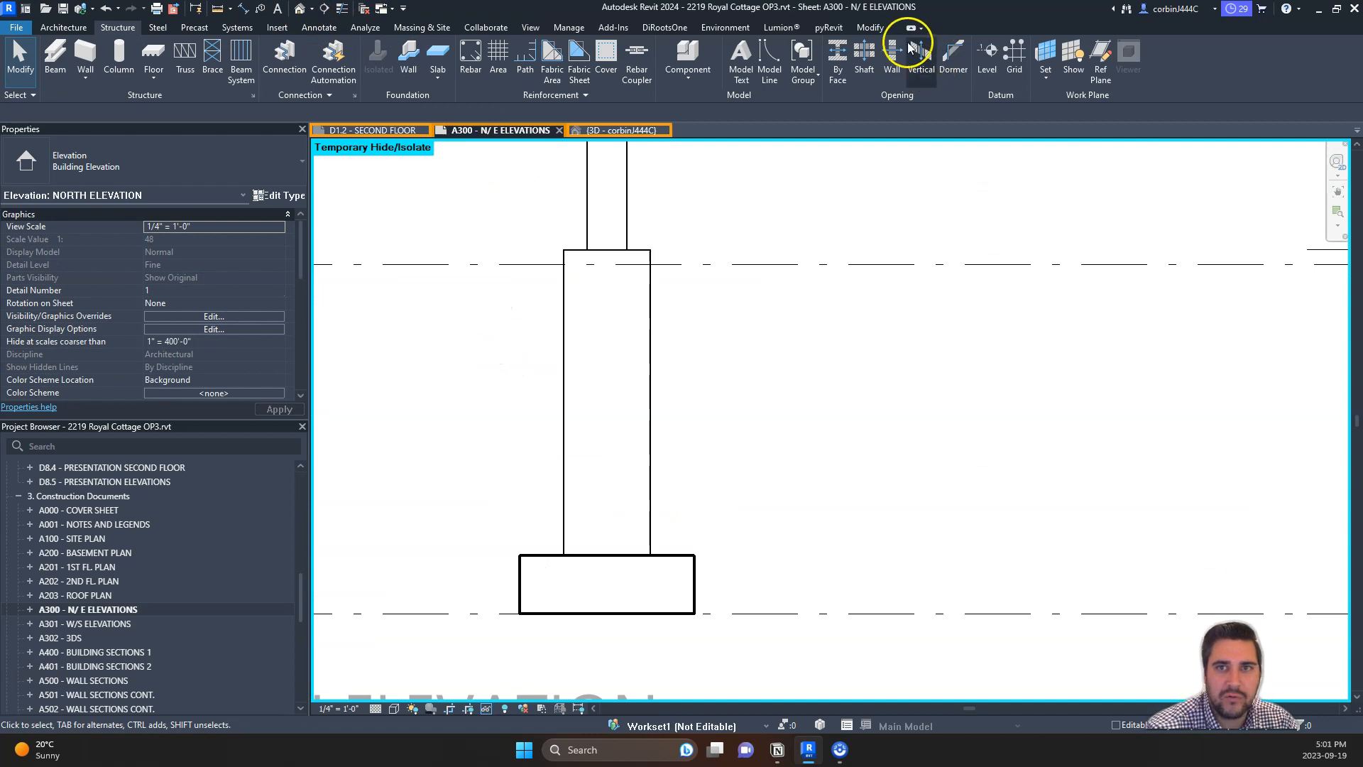
pyautogui.click(867, 28)
pyautogui.click(470, 63)
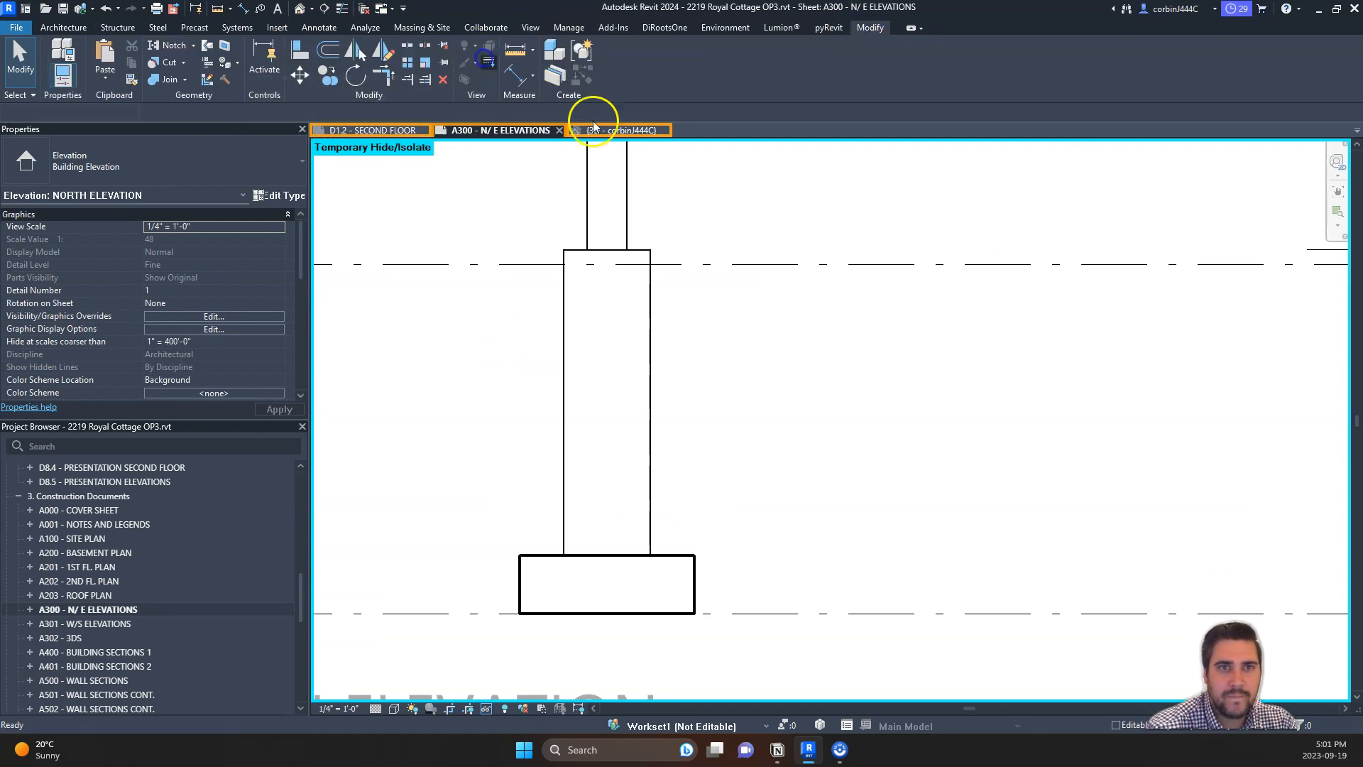
pyautogui.click(650, 374)
pyautogui.click(574, 250)
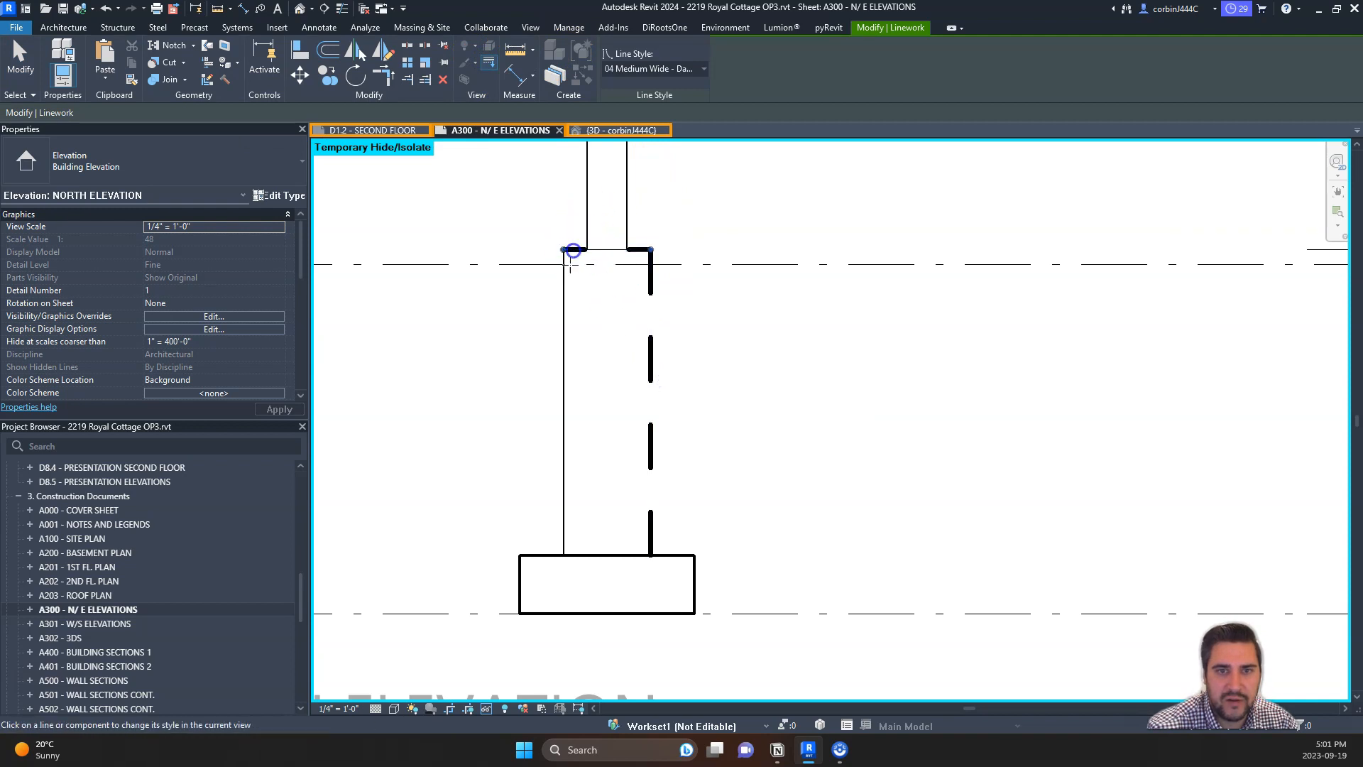
pyautogui.click(563, 344)
# - Apply the same dashed linework to the top, bottom and side edges of the footing under the concrete column
pyautogui.click(611, 557)
pyautogui.click(694, 595)
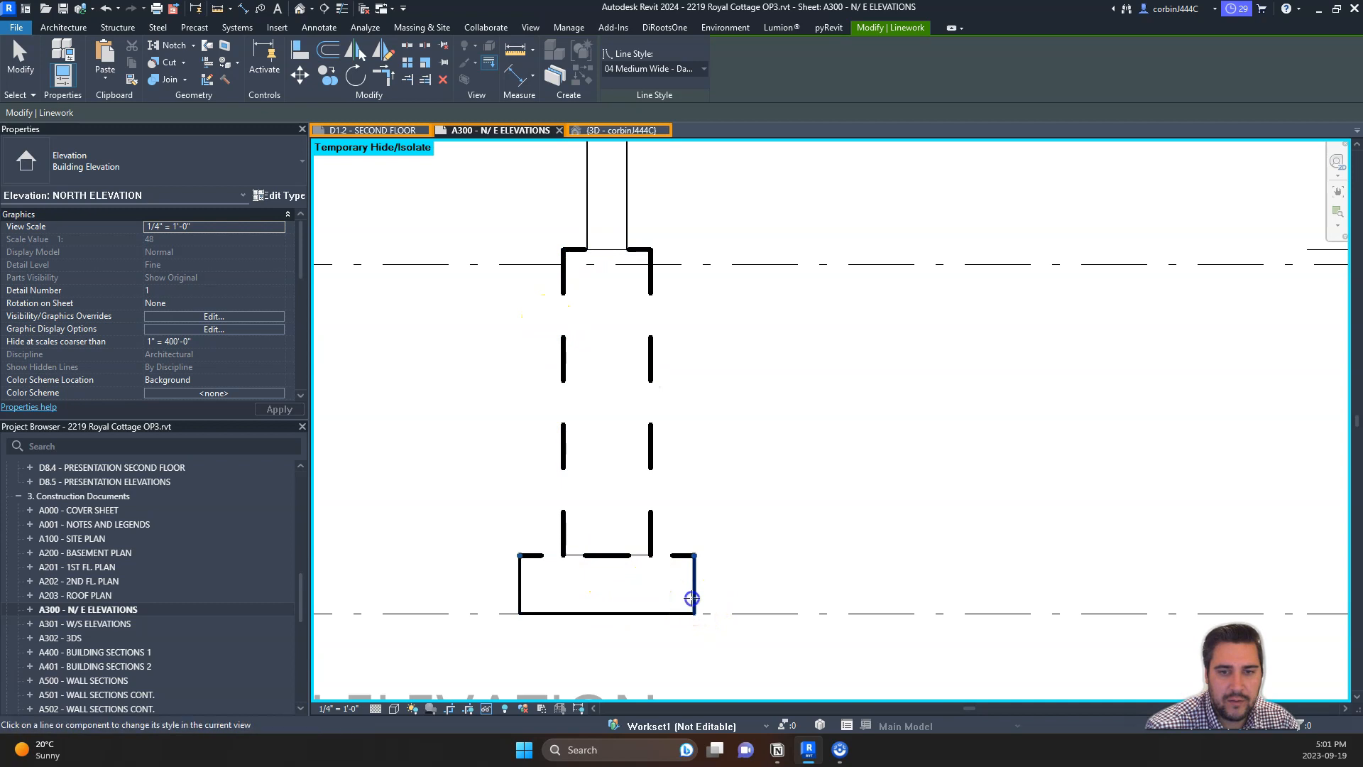
pyautogui.click(660, 614)
pyautogui.click(519, 589)
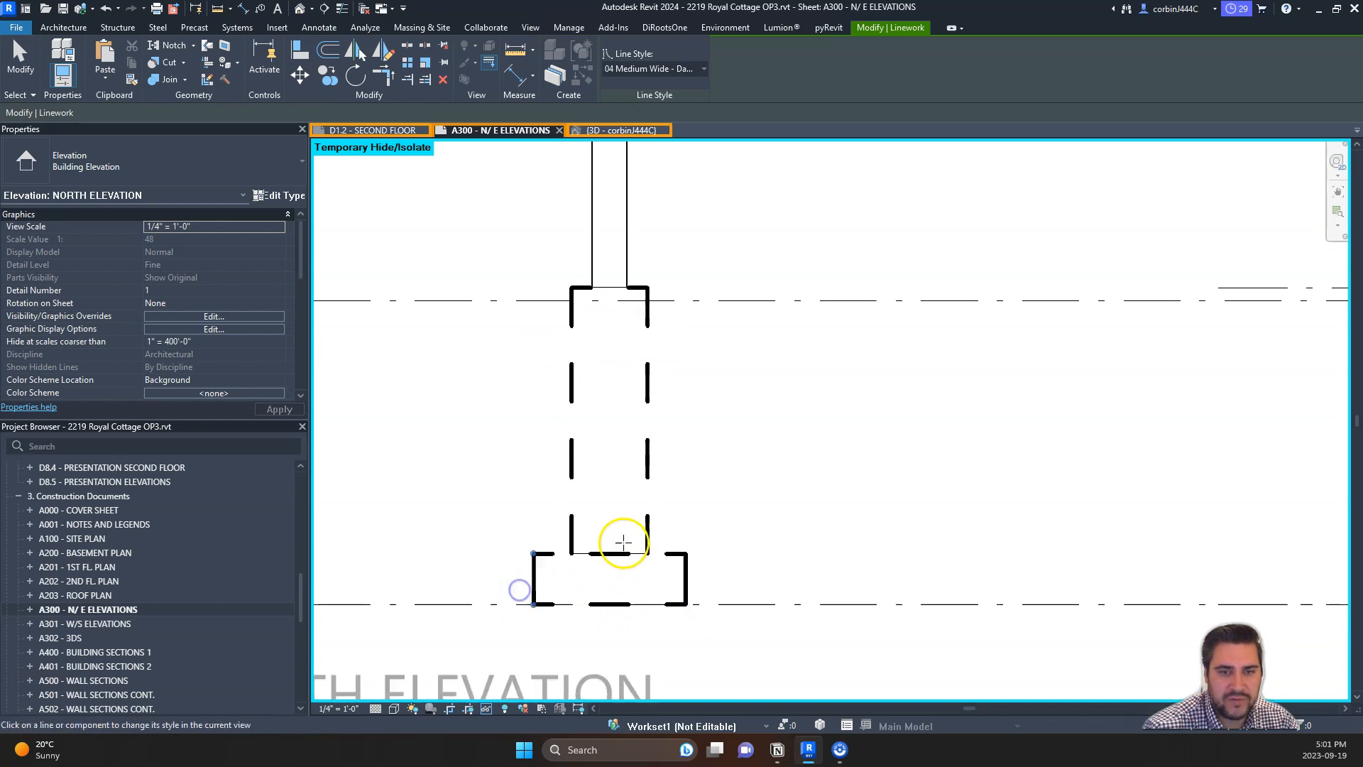
pyautogui.scroll(-3, 617, 542)
pyautogui.scroll(-2, 641, 458)
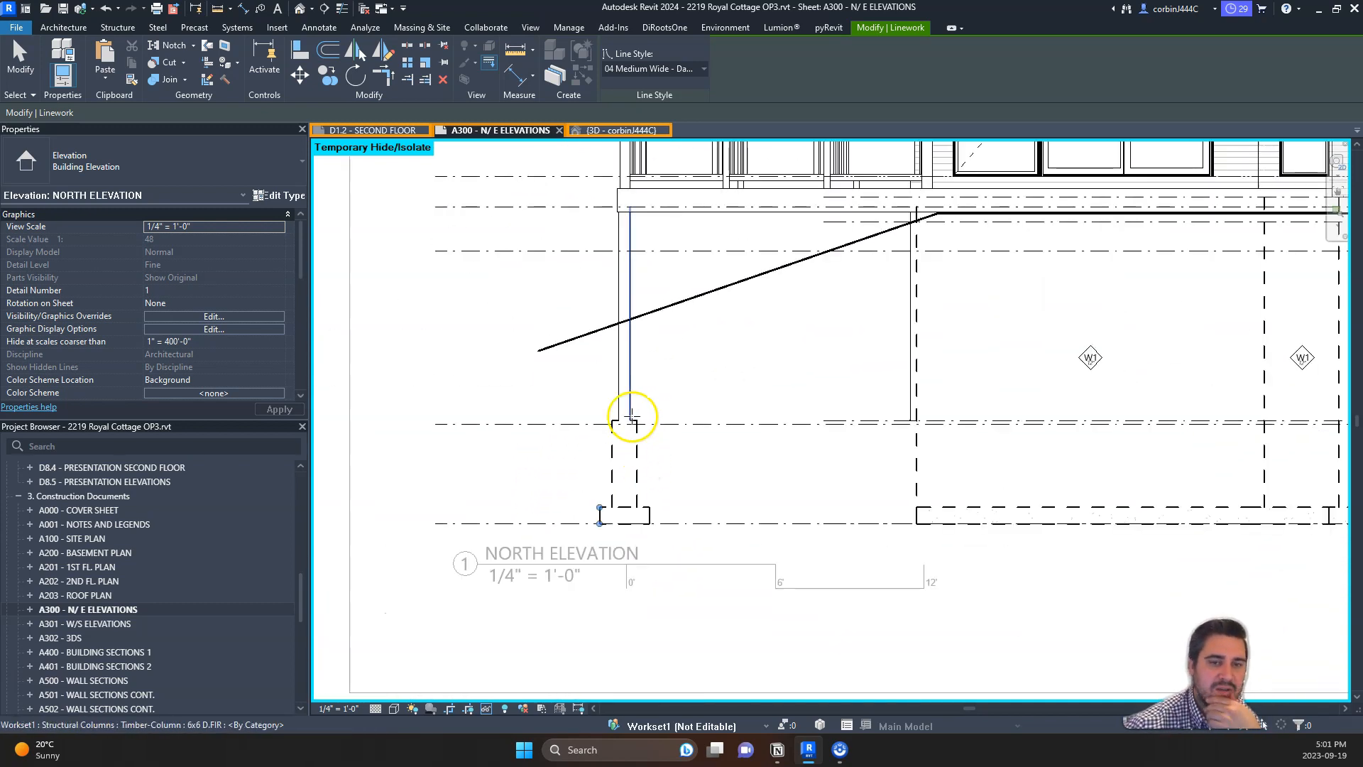
pyautogui.scroll(3, 630, 313)
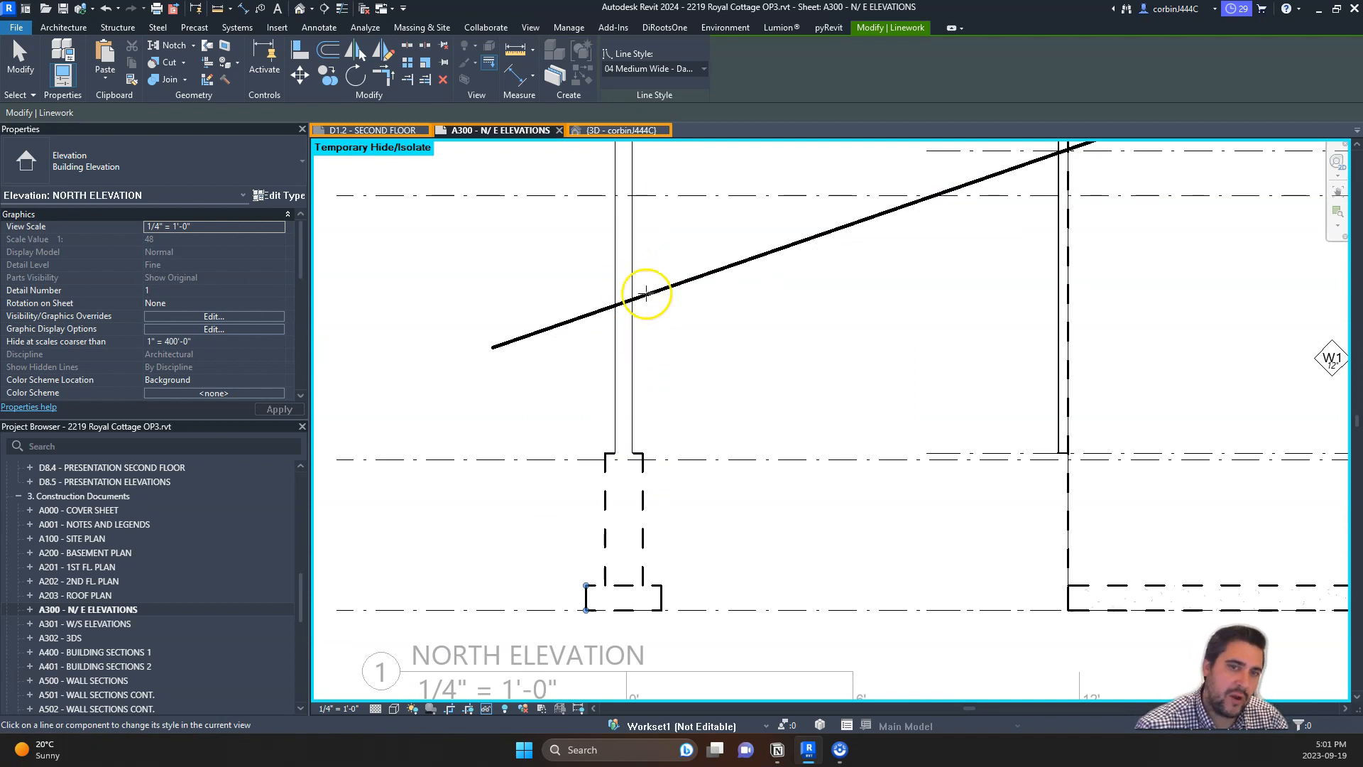
pyautogui.press('Escape')
# - Measure the vertical distance from the top of the concrete column to just above the sloping grade line
pyautogui.click(632, 465)
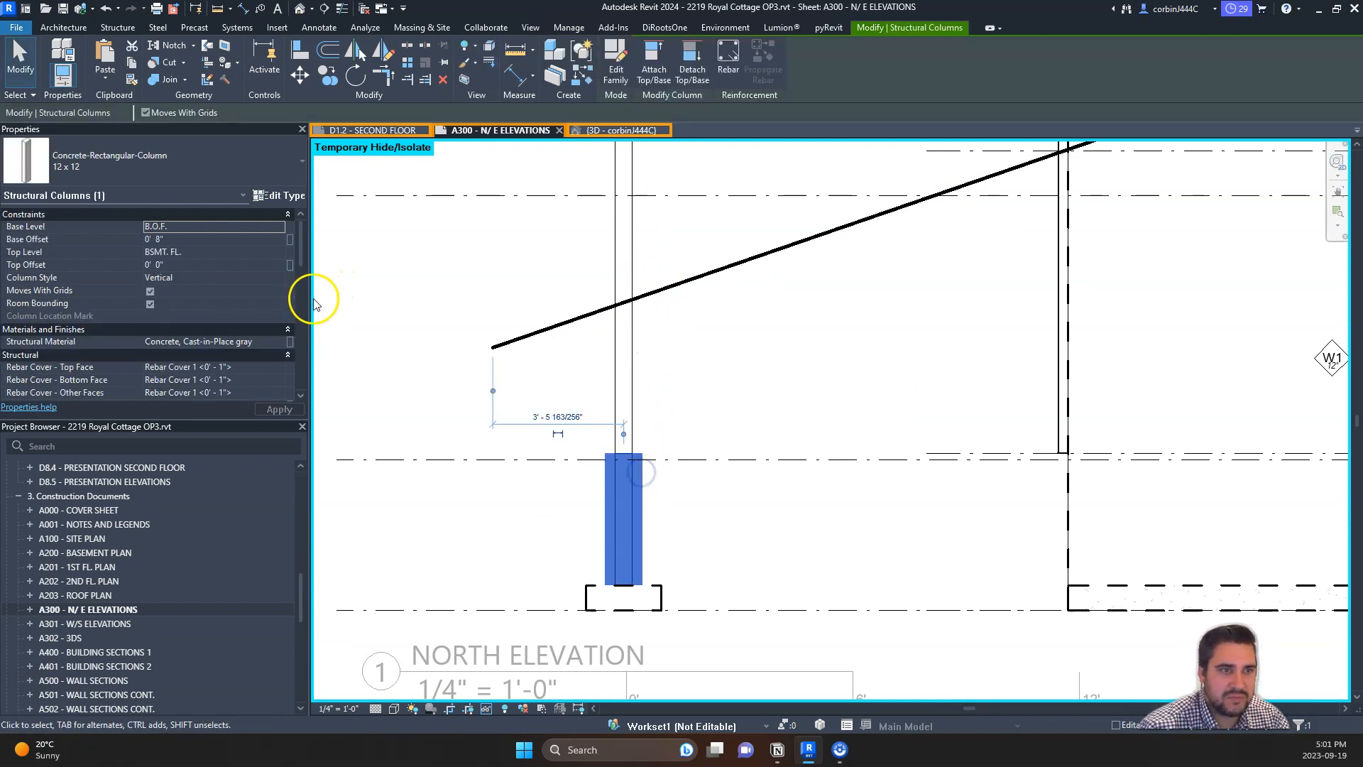
pyautogui.click(527, 52)
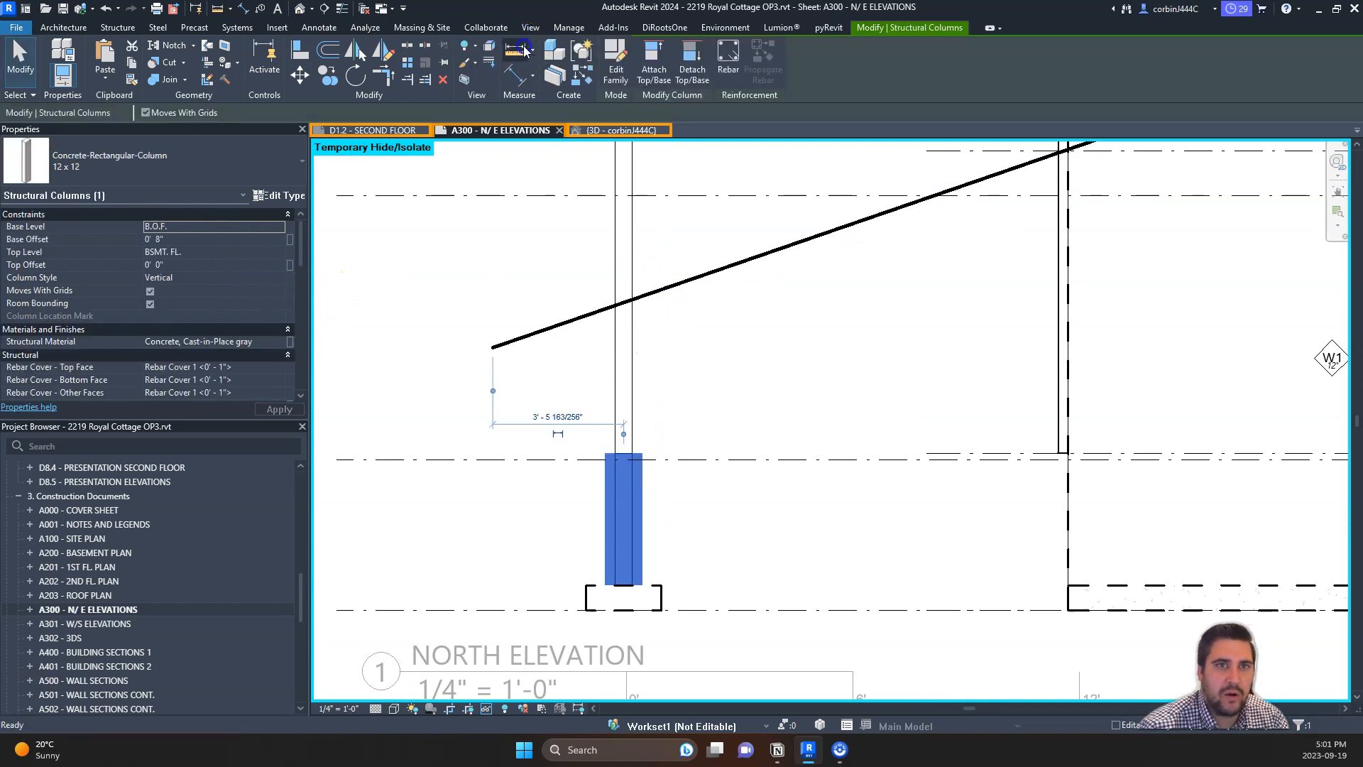
pyautogui.click(641, 454)
pyautogui.click(643, 296)
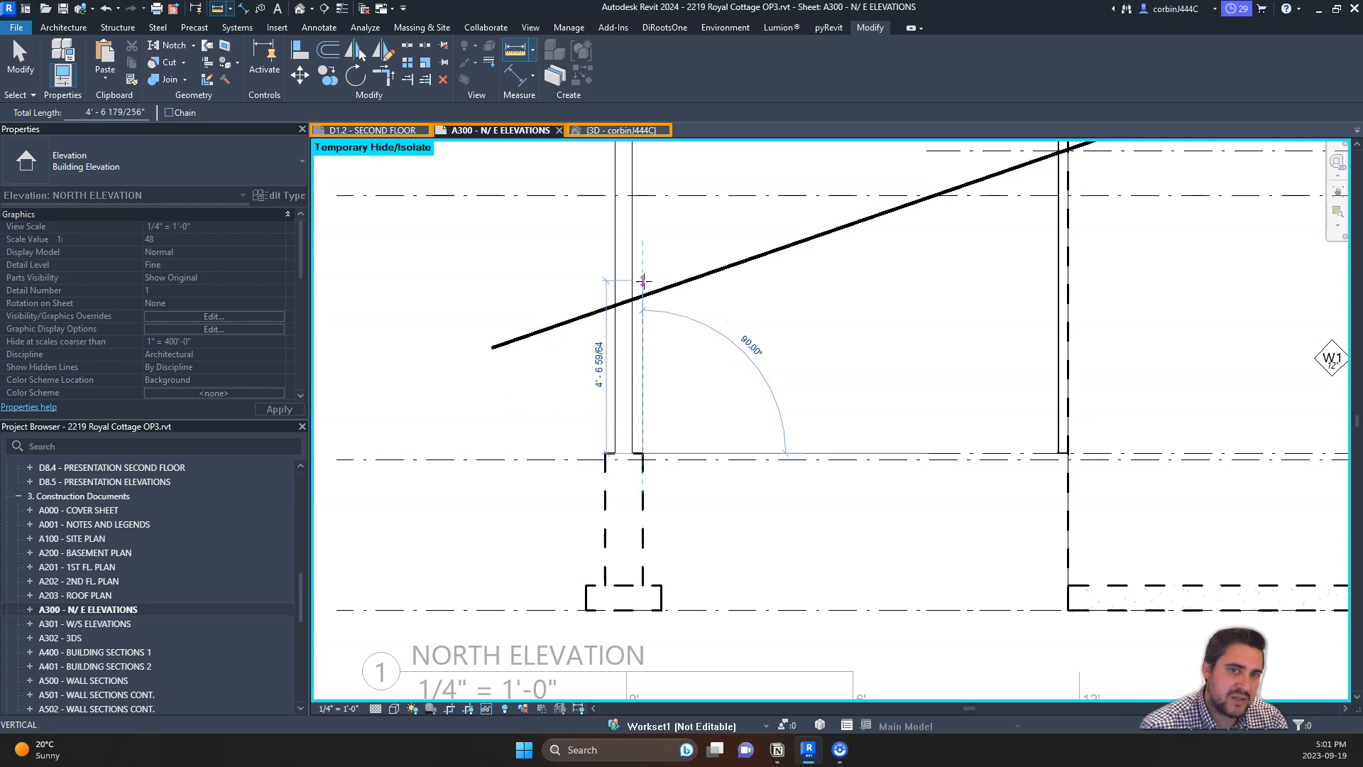
pyautogui.press('Escape')
pyautogui.press('Escape')
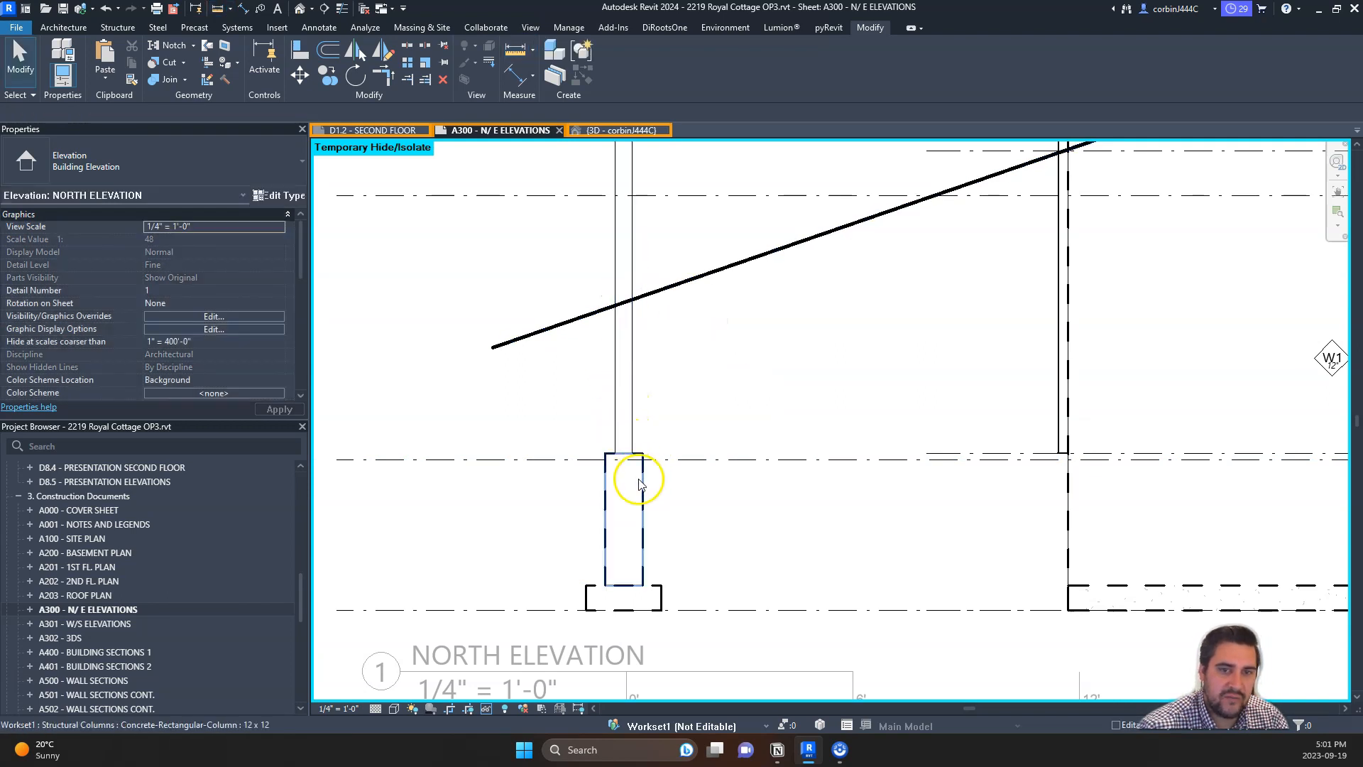
# - Raise the concrete column's Top Offset to about 4' 6" so that its top sits just above the sloping grade line
pyautogui.click(638, 479)
pyautogui.click(192, 265)
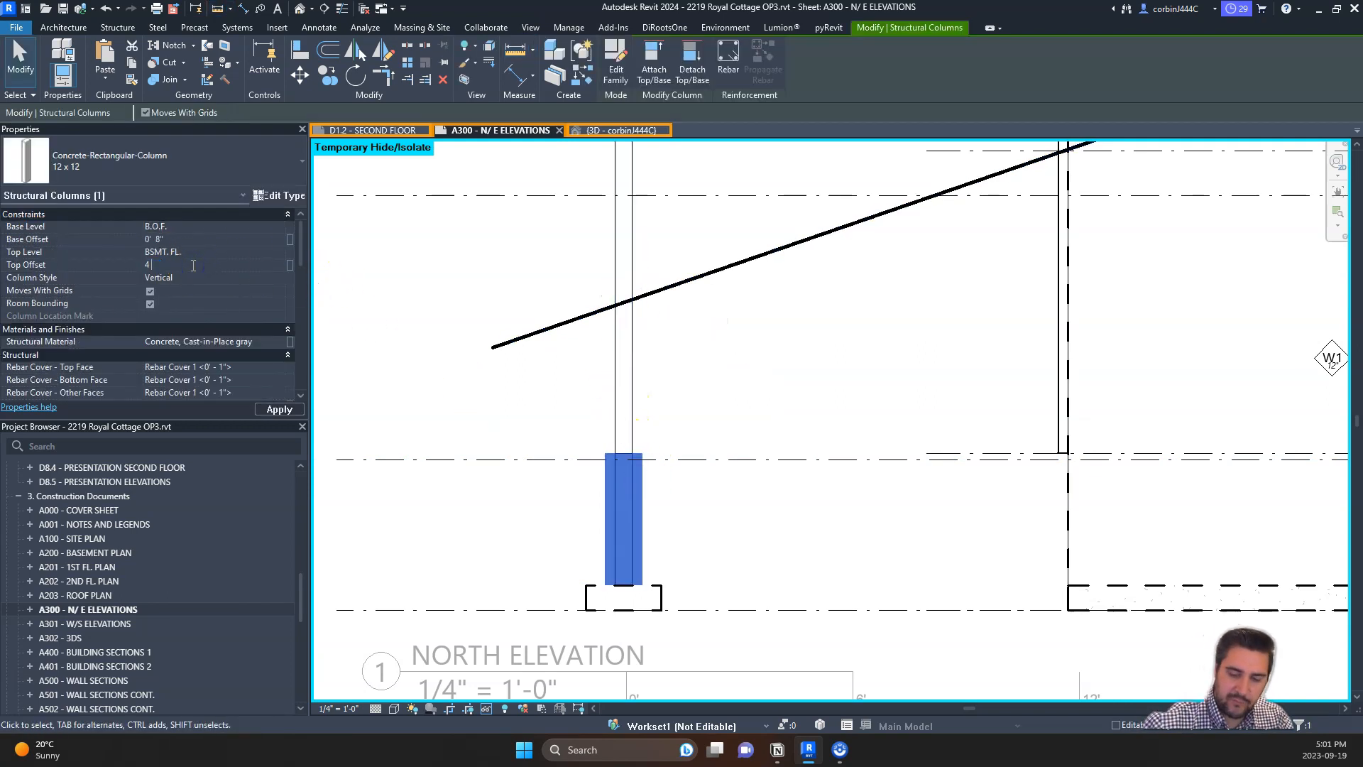
pyautogui.click(703, 344)
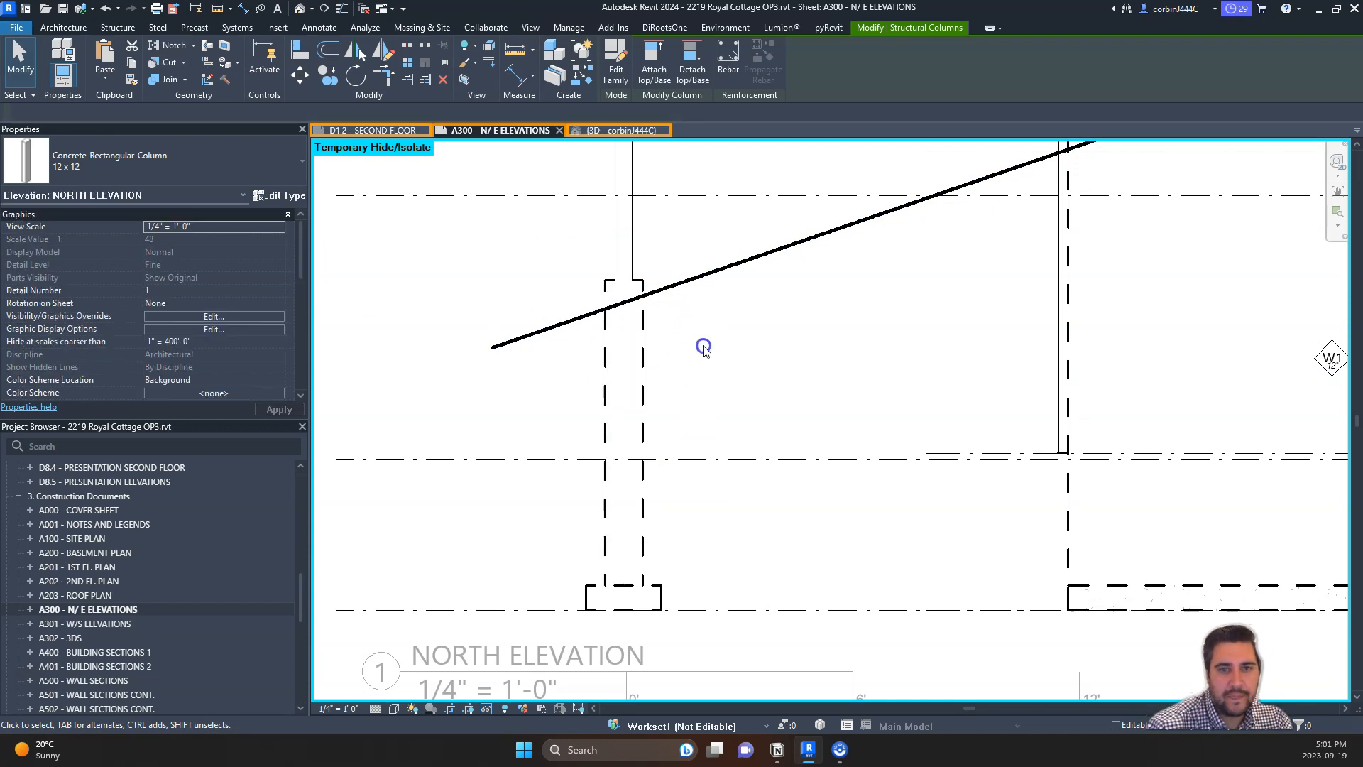
pyautogui.scroll(-2, 521, 326)
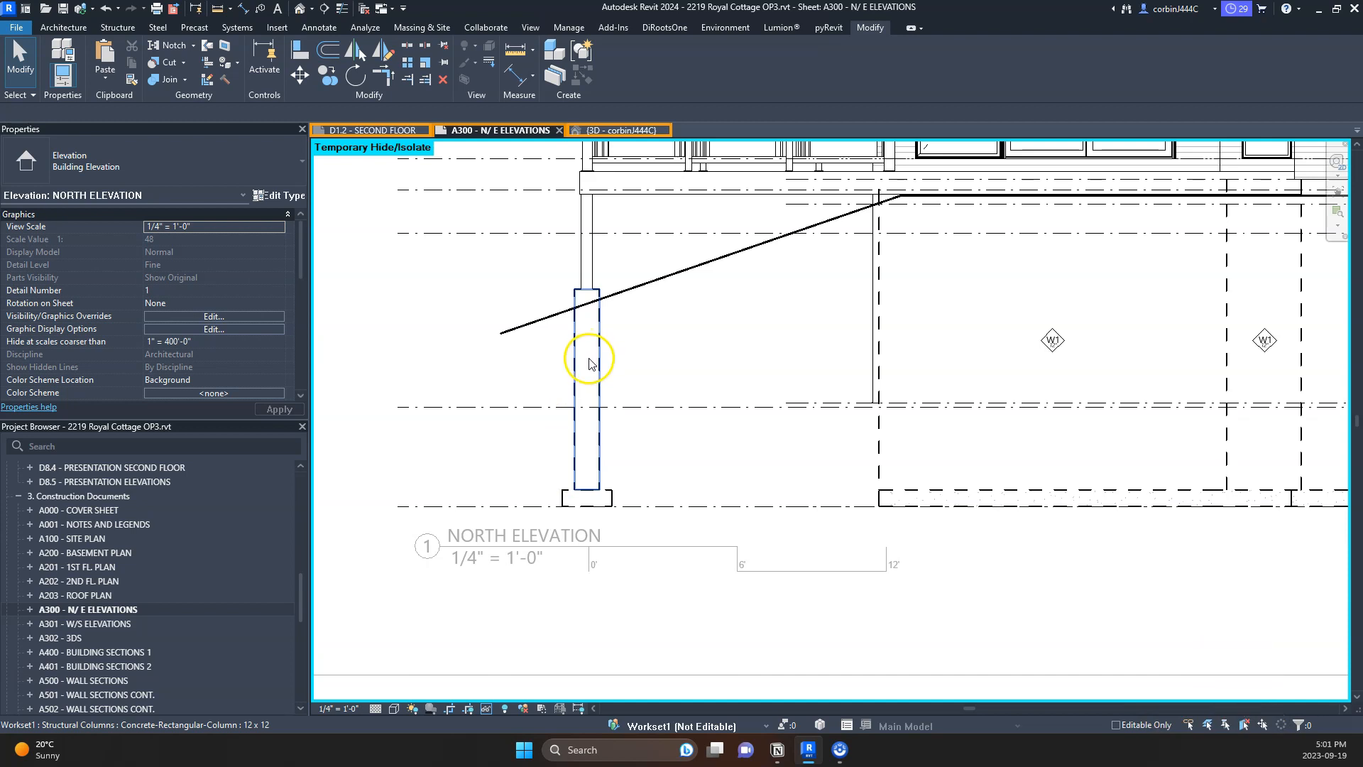
pyautogui.scroll(-3, 618, 435)
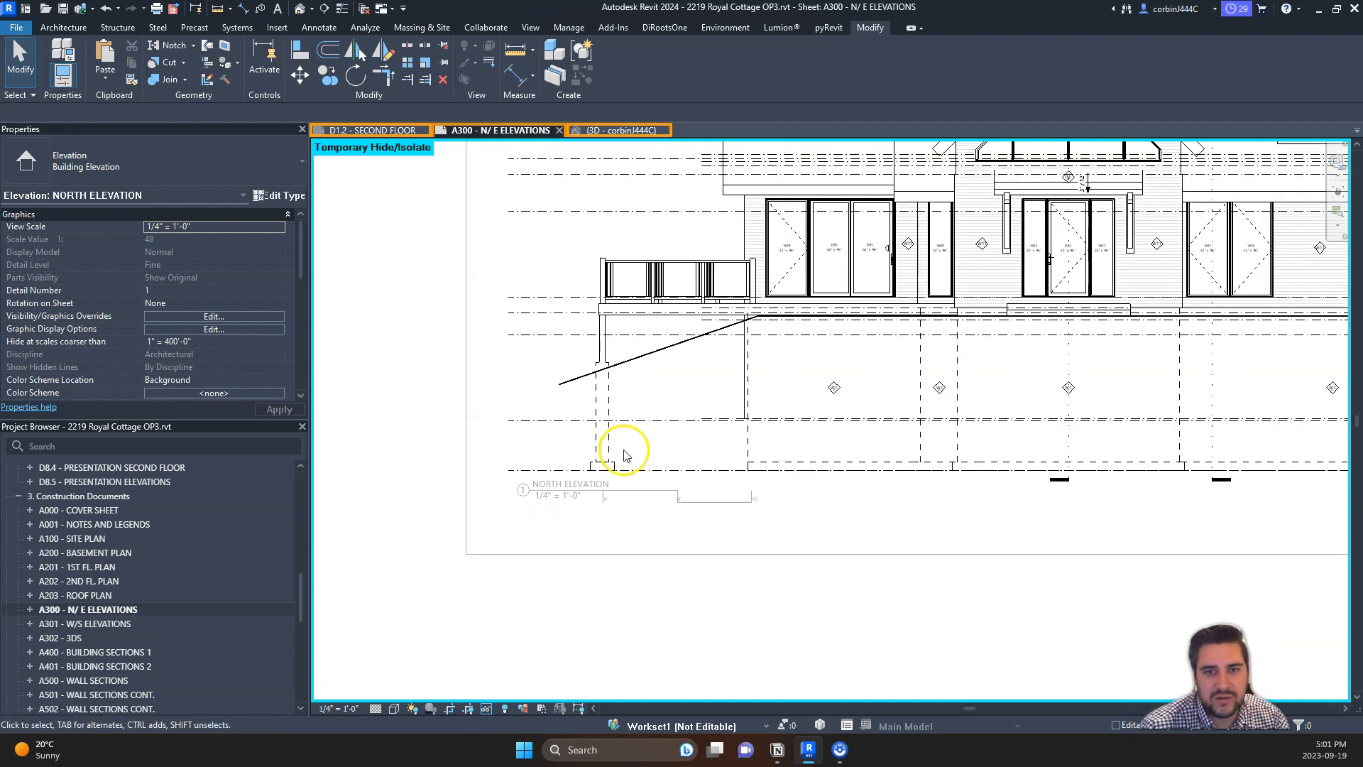